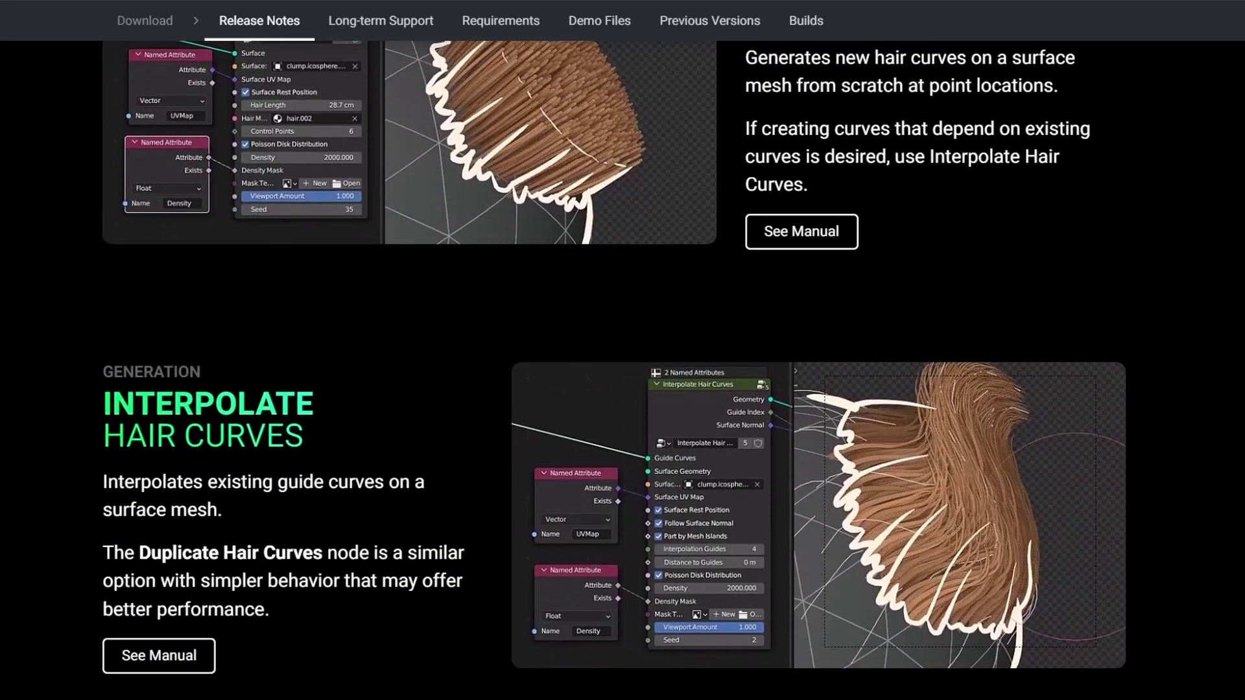
# Look through the Interpolate and Duplicate Hair Curves descriptions in the release notes.
pyautogui.scroll(-4, 622, 389)
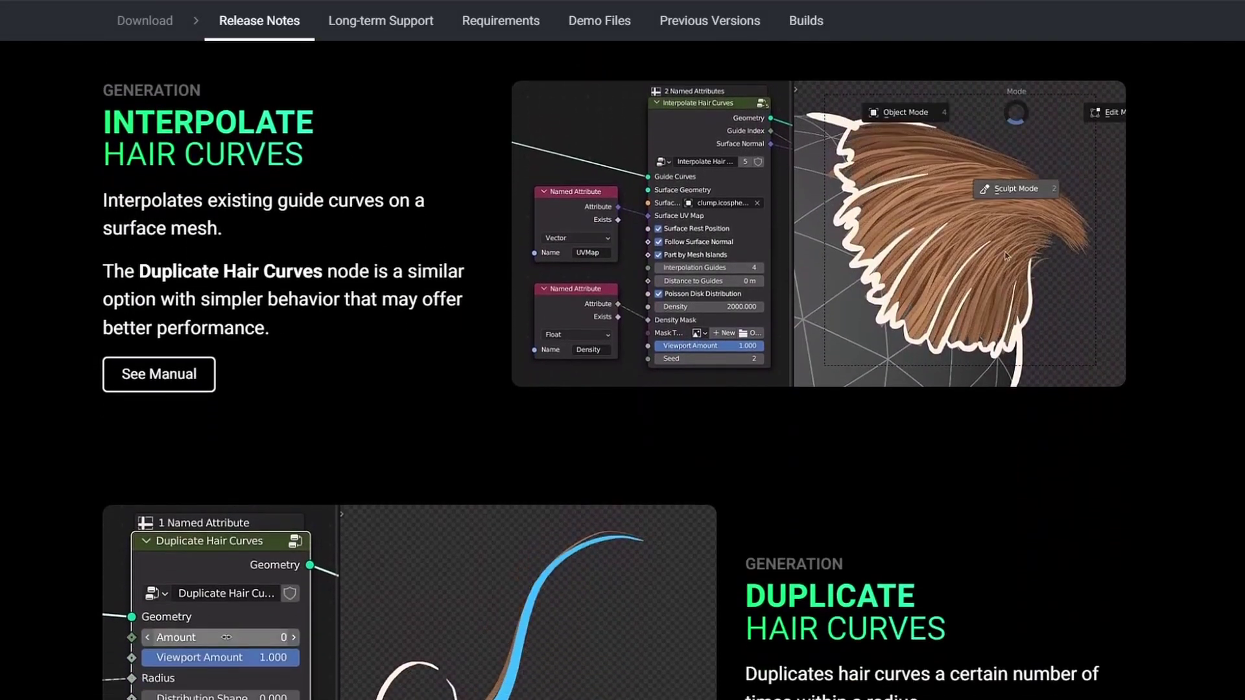
pyautogui.scroll(-3, 622, 389)
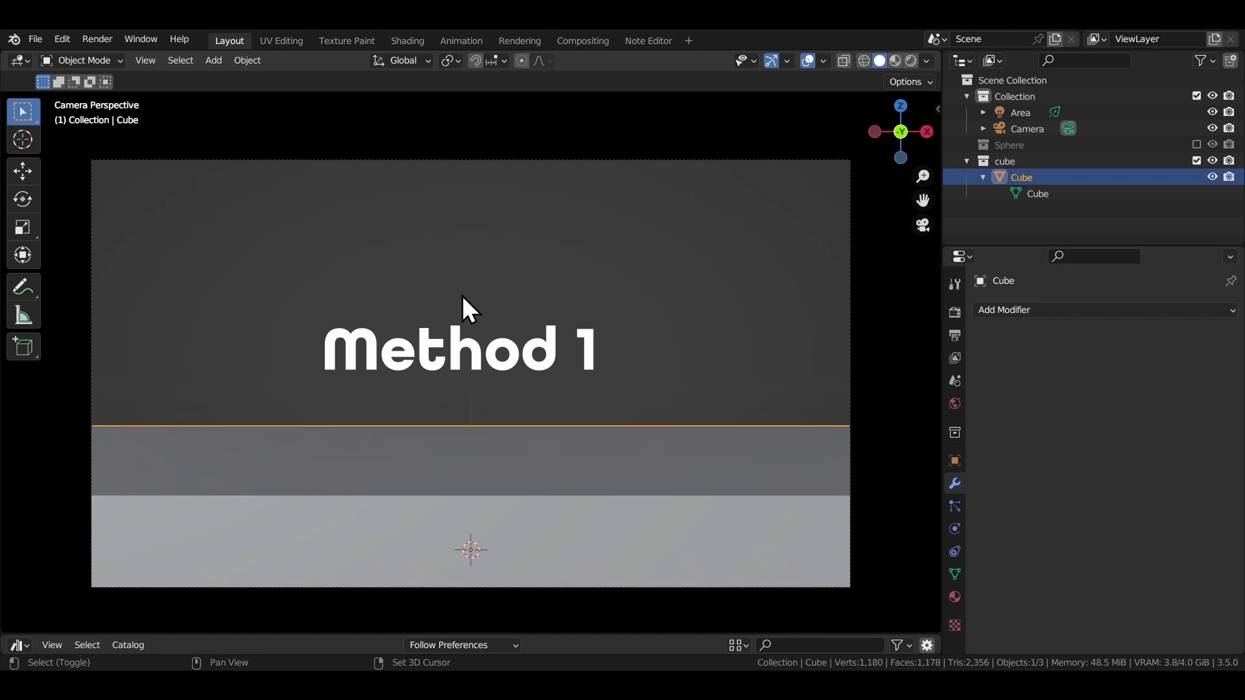
# Add a Fur curves object to the cube.
pyautogui.hotkey('shift', 'a')
pyautogui.moveTo(462, 296)
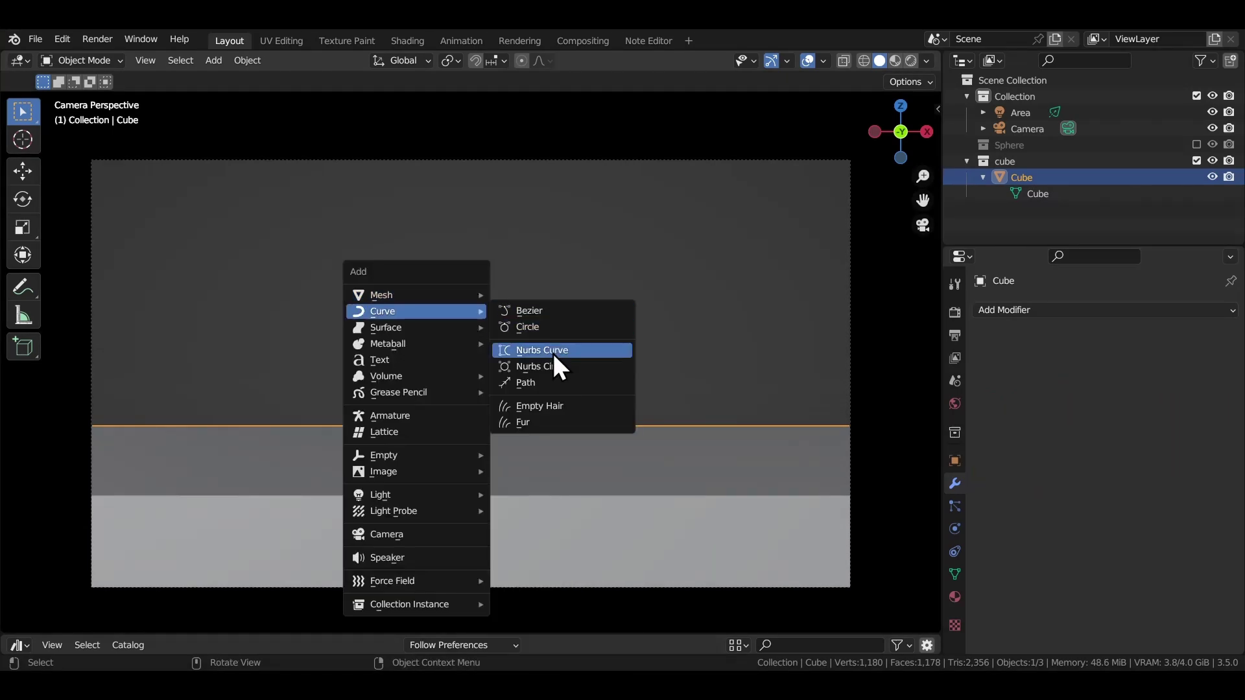
pyautogui.click(565, 422)
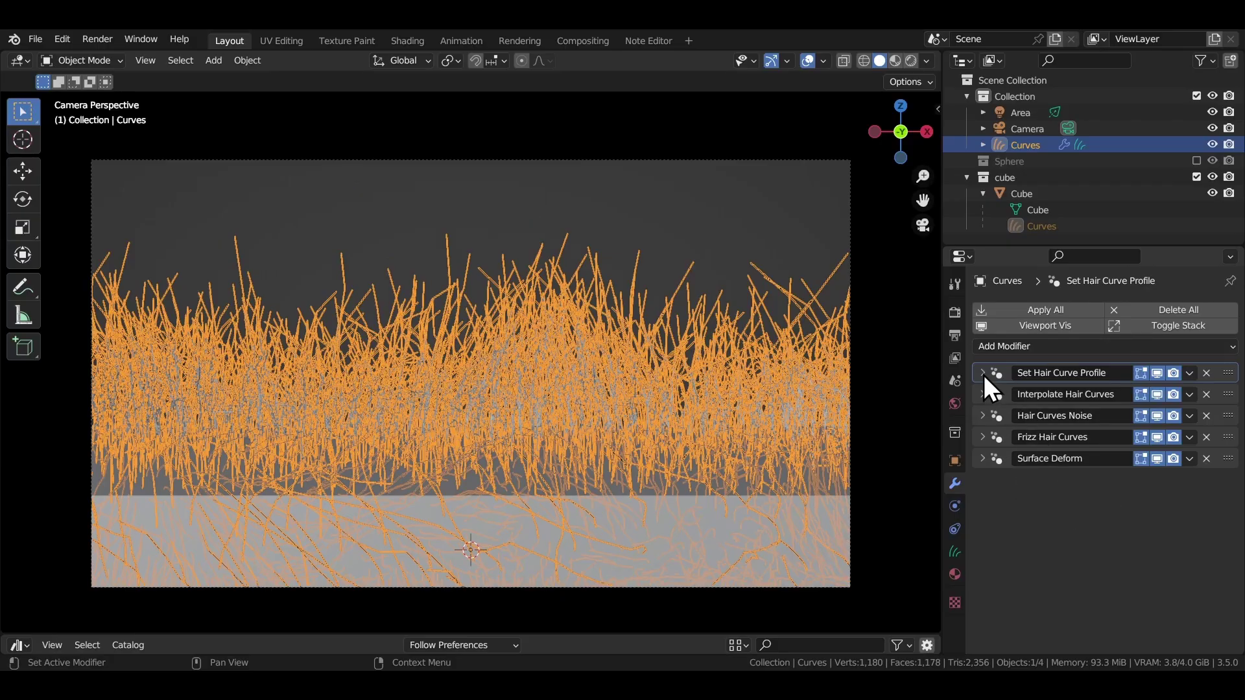
# Examine the fur's modifier settings for Set Hair Curve Profile, Interpolate Hair Curves, Hair Curves Noise and Frizz Hair Curves.
pyautogui.click(982, 373)
pyautogui.click(982, 564)
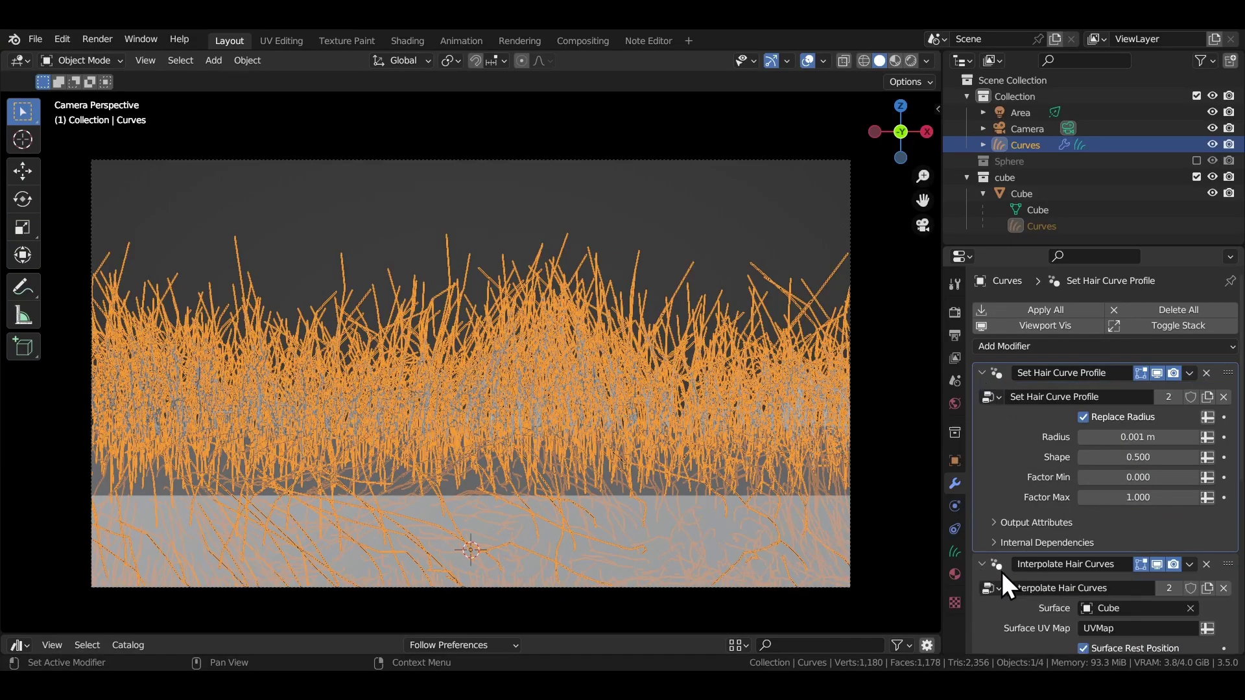
pyautogui.scroll(-8, 1001, 572)
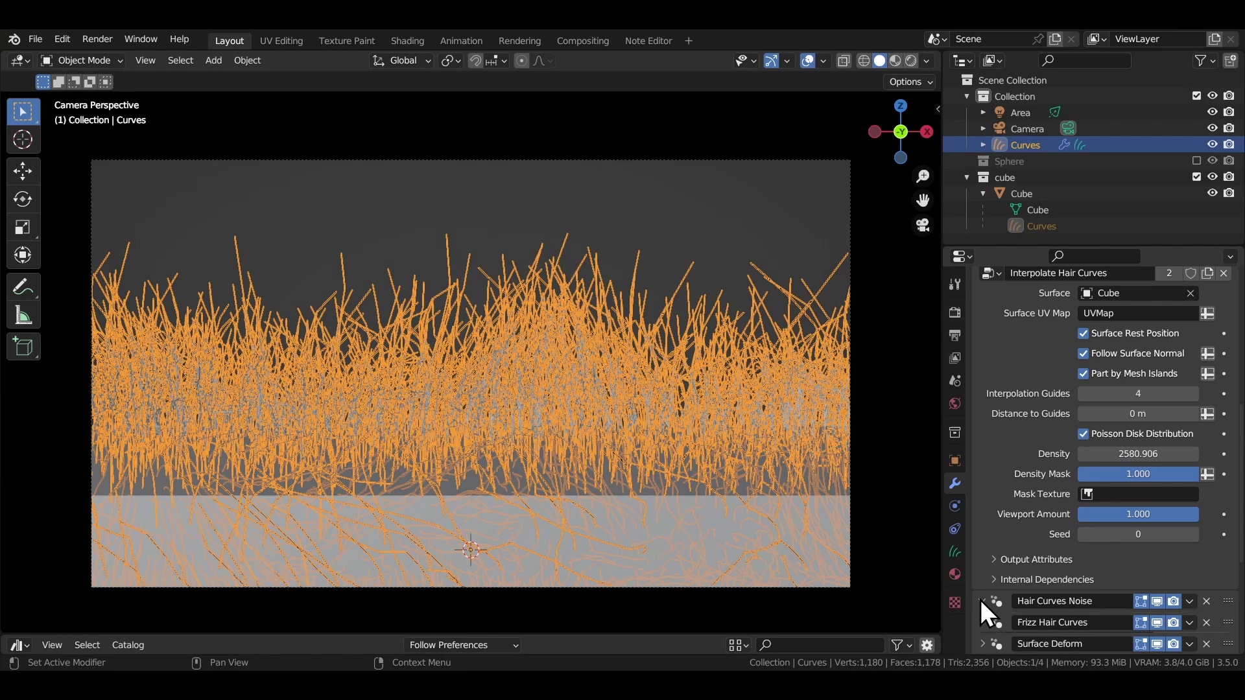
pyautogui.click(982, 603)
pyautogui.scroll(-7, 986, 597)
pyautogui.scroll(-1, 986, 597)
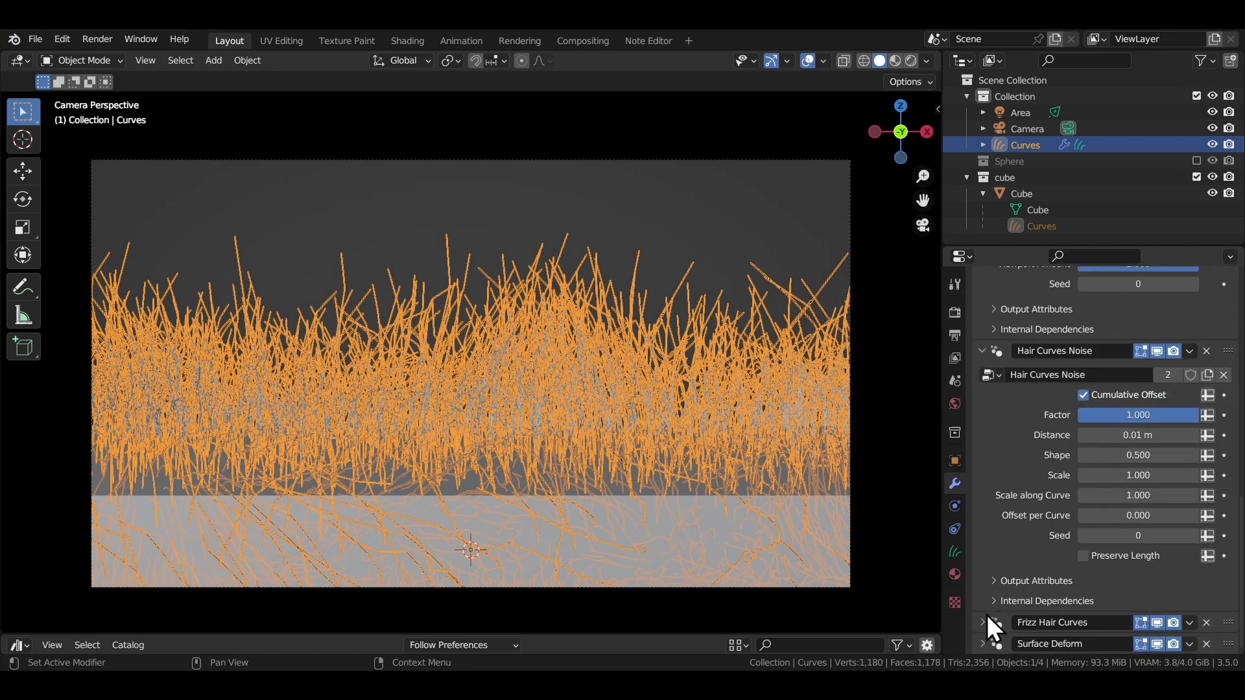
pyautogui.click(988, 621)
pyautogui.scroll(-4, 997, 600)
pyautogui.scroll(-3, 997, 615)
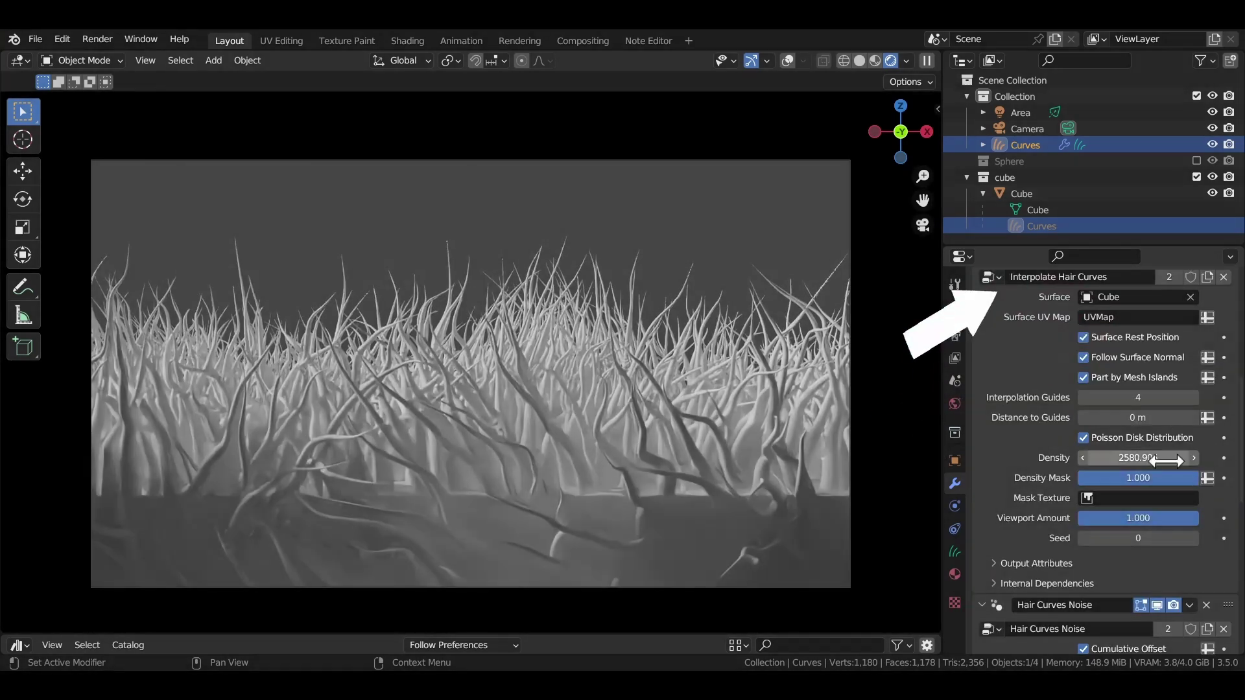
# Raise the fur's Interpolate Hair Curves density and adjust its noise and Frizz Hair Curves distance settings.
pyautogui.moveTo(1132, 458); pyautogui.dragTo(1128, 458)
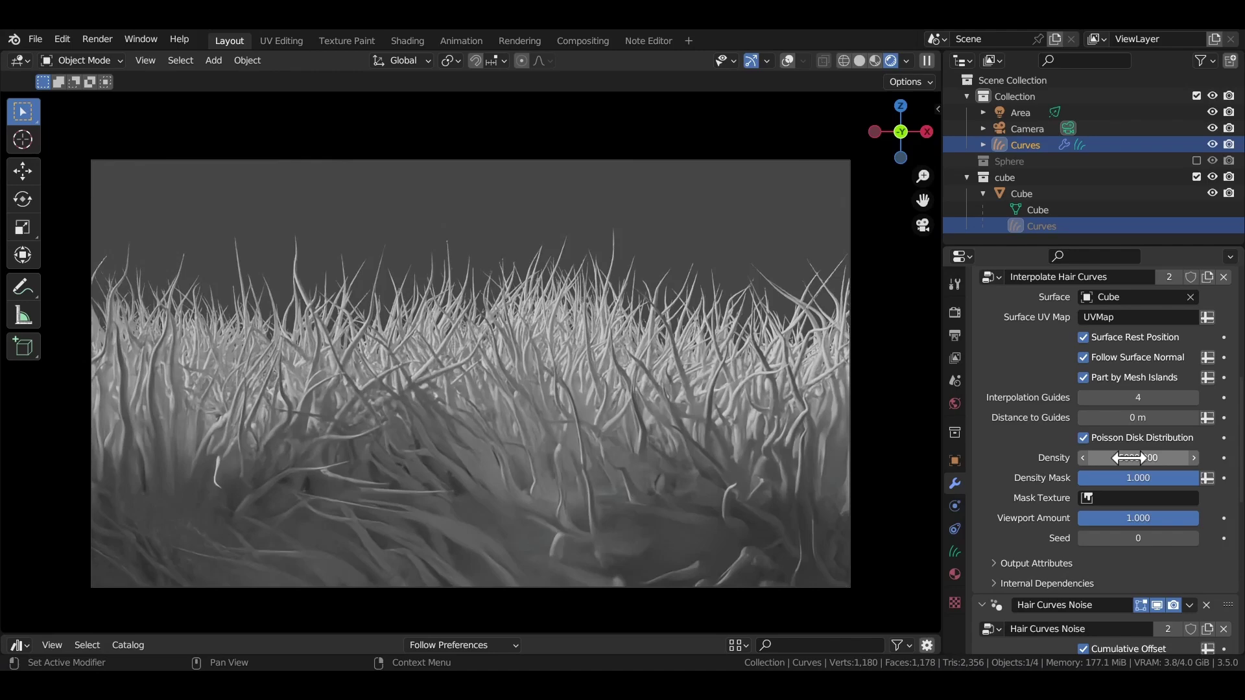
pyautogui.scroll(-8, 1027, 520)
pyautogui.moveTo(1138, 458); pyautogui.dragTo(1139, 462)
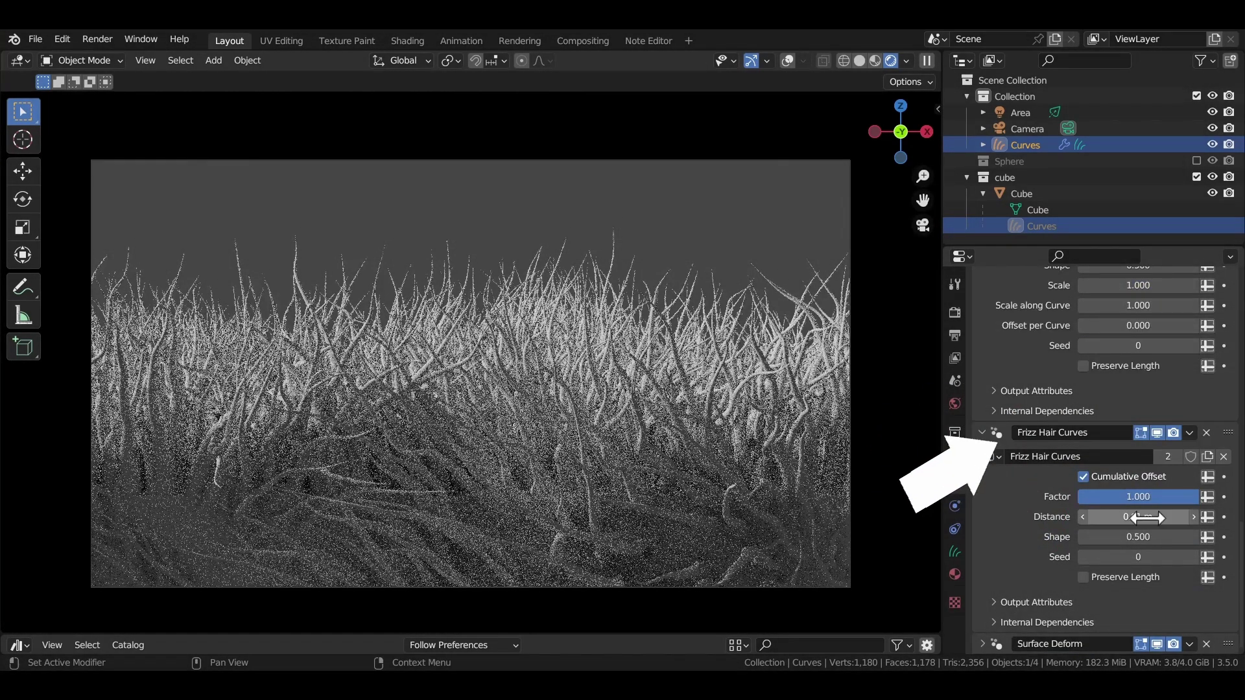
pyautogui.moveTo(1077, 517); pyautogui.dragTo(1144, 517)
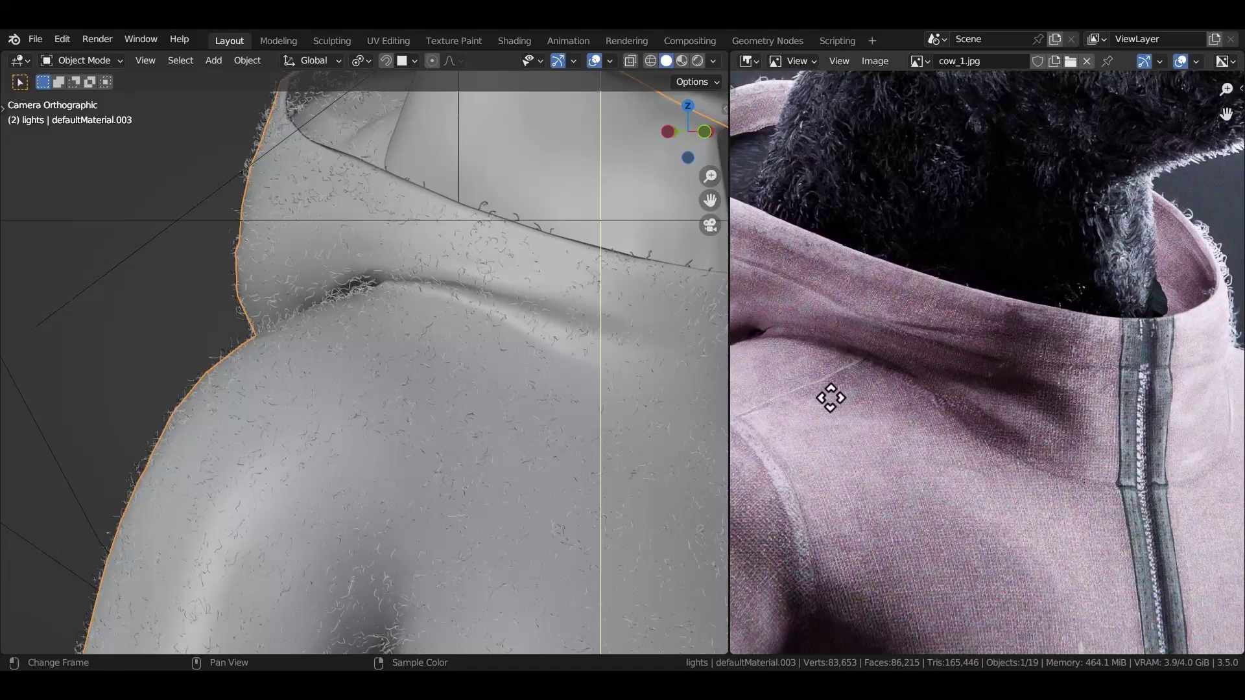
pyautogui.moveTo(828, 397); pyautogui.dragTo(1100, 325, button='middle')
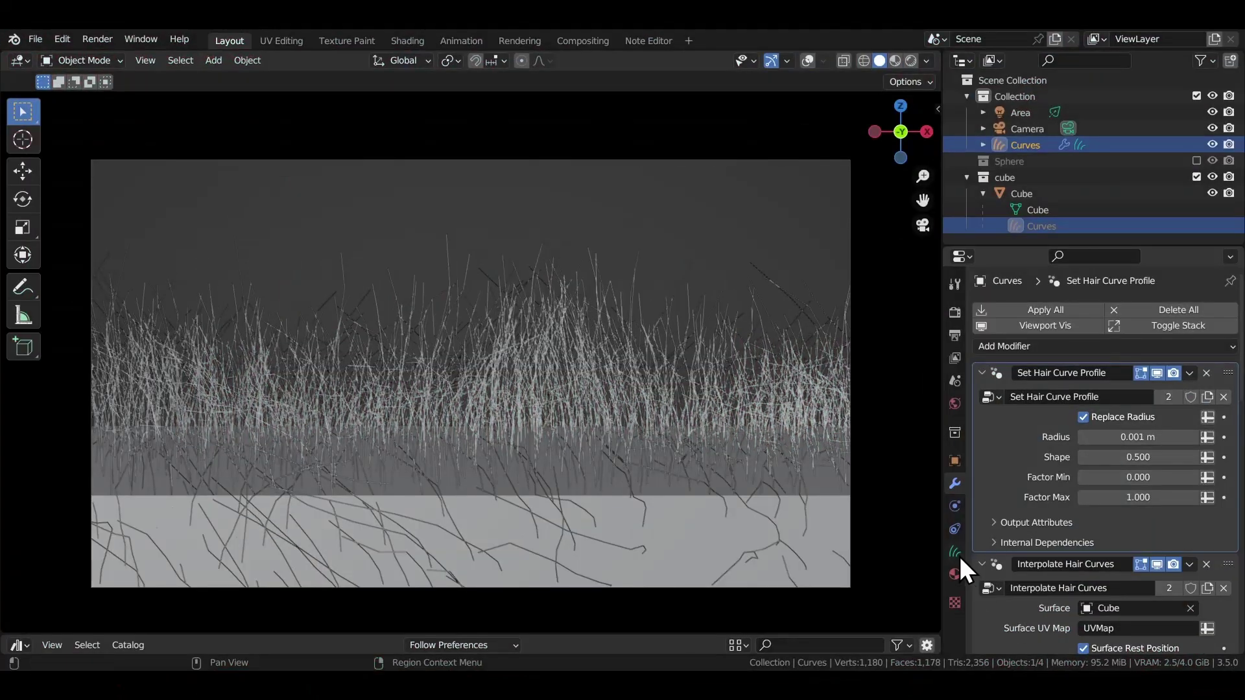
# Check the fur curves' data settings and try different UV unwraps on the cube's faces, including Cylinder Projection.
pyautogui.click(957, 555)
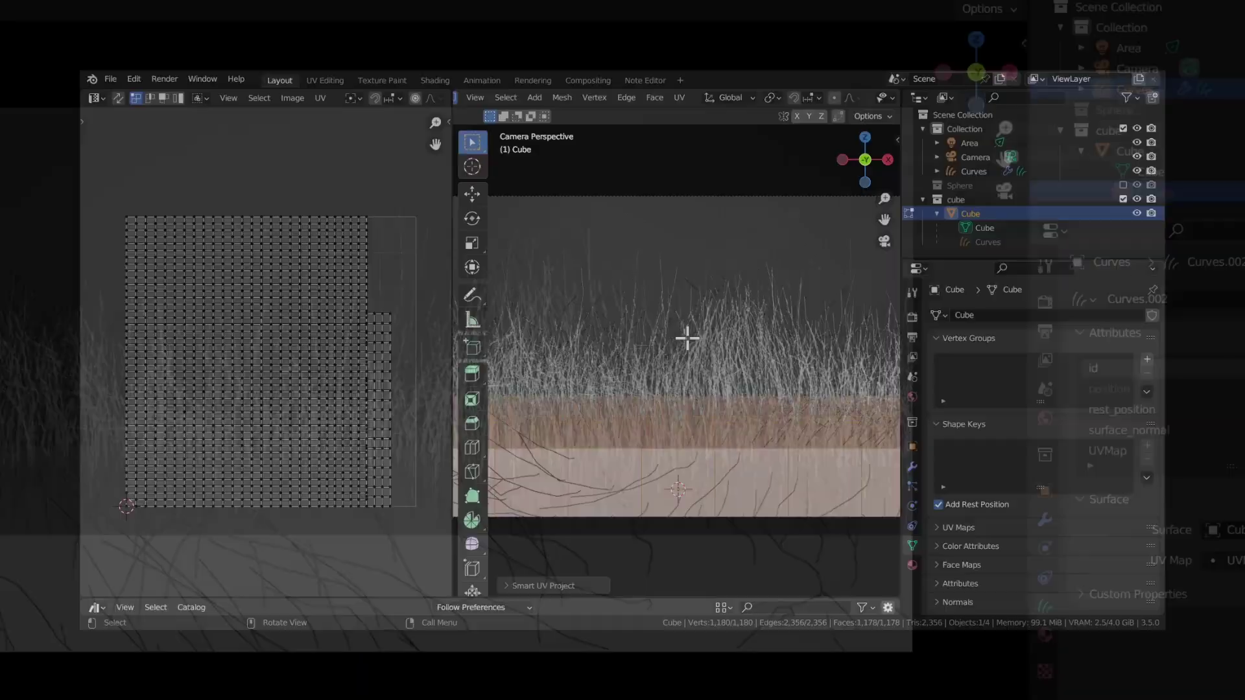
pyautogui.press('u')
pyautogui.click(657, 256)
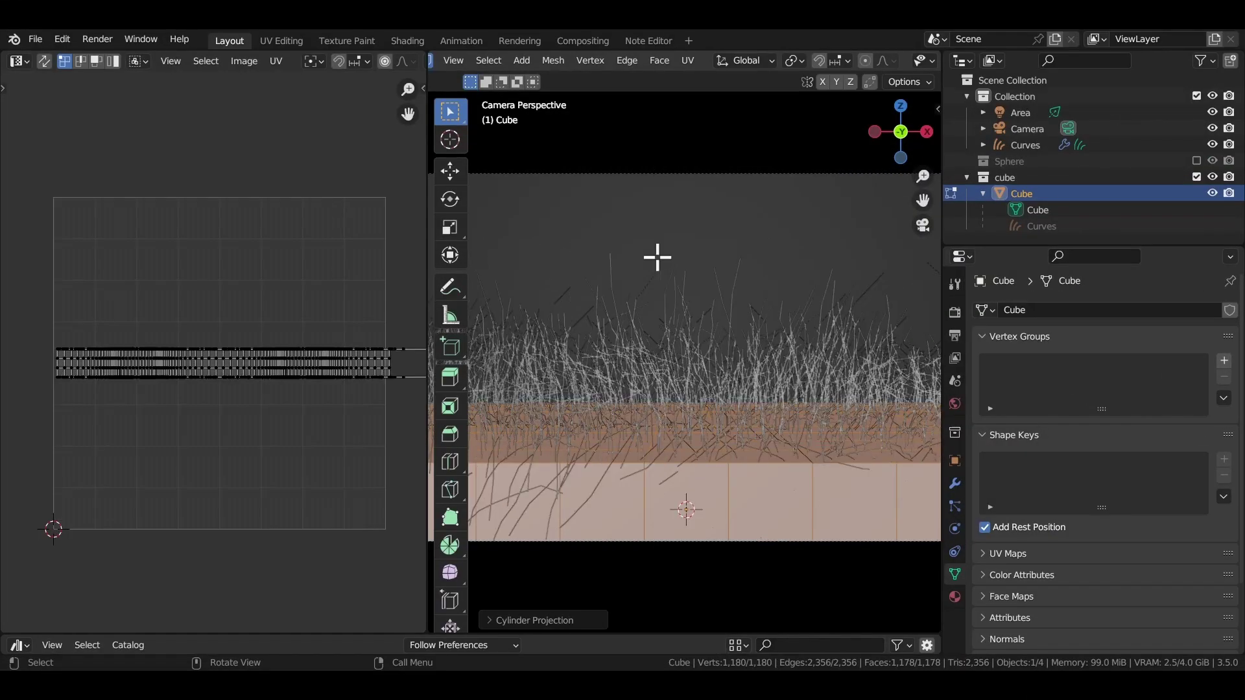
pyautogui.press('u')
pyautogui.click(628, 266)
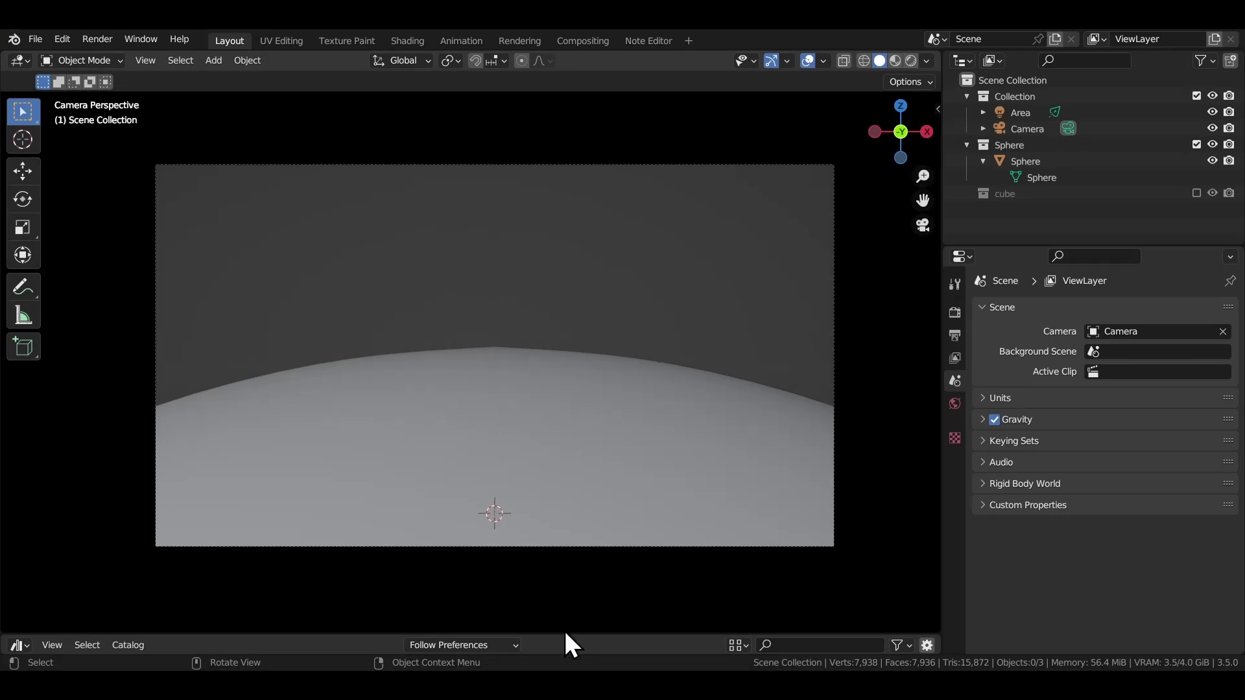
# Enlarge the asset library, show the Generation hair assets, and apply Generate Hair Curves to the sphere with Sphere as its surface.
pyautogui.moveTo(564, 637); pyautogui.dragTo(617, 234)
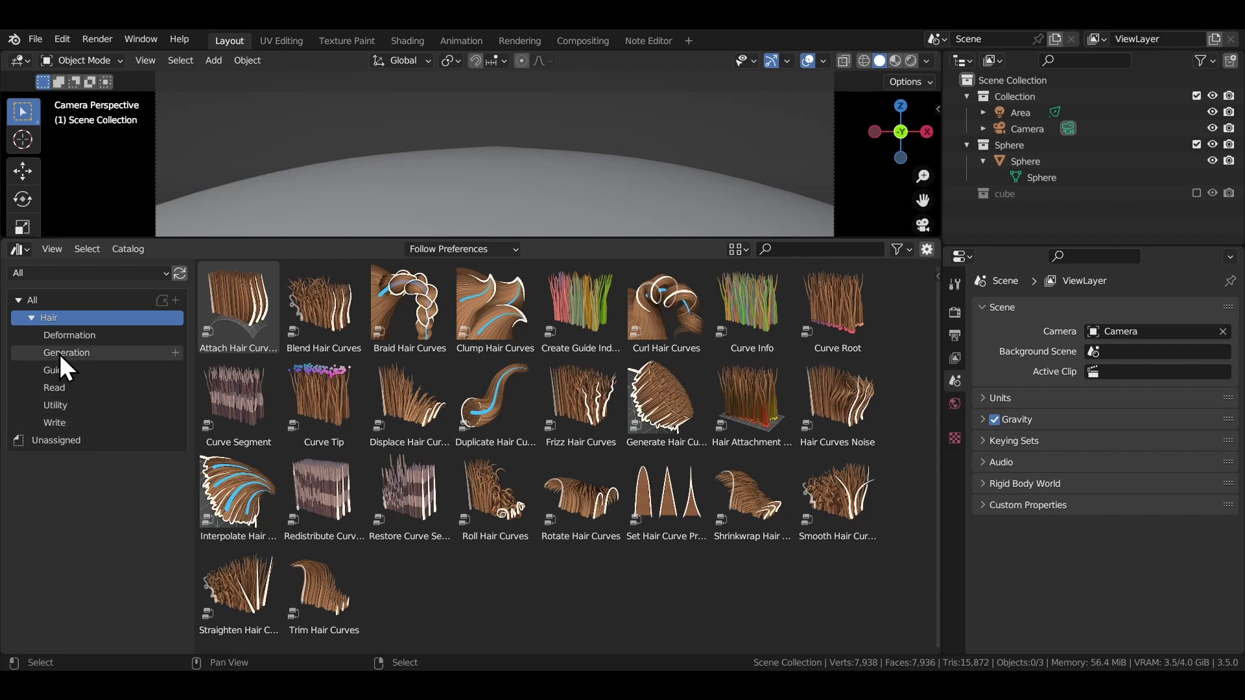
pyautogui.click(76, 353)
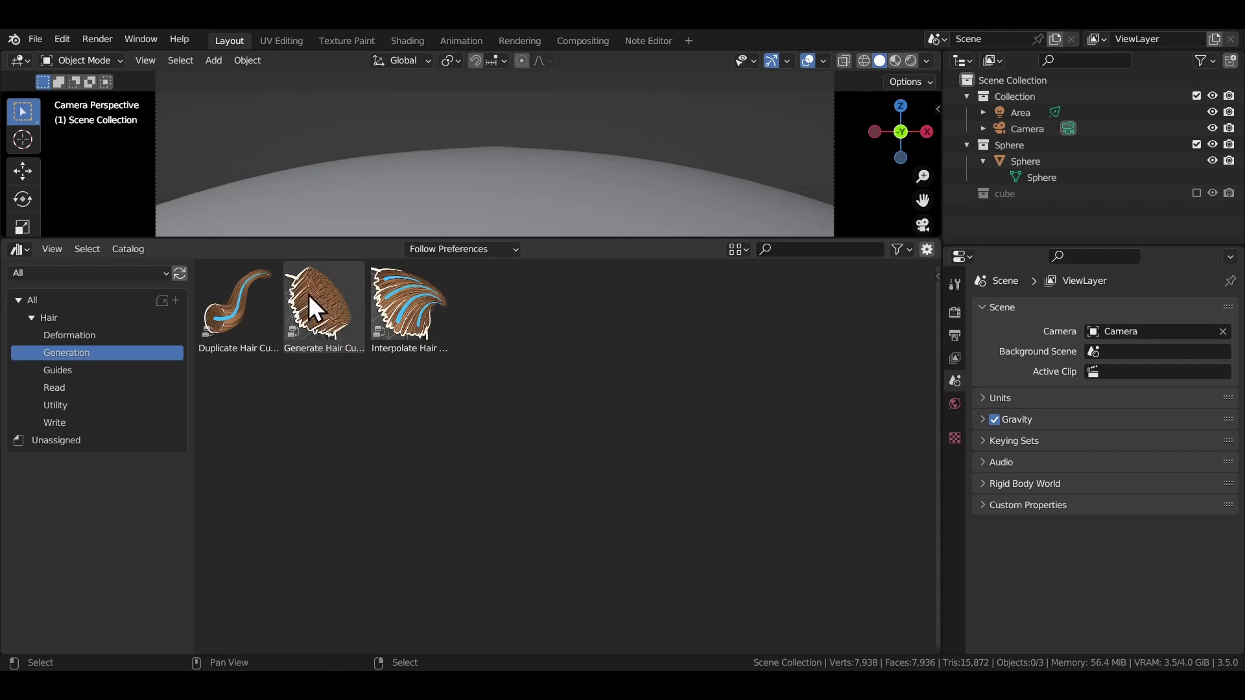
pyautogui.moveTo(313, 317); pyautogui.dragTo(469, 182)
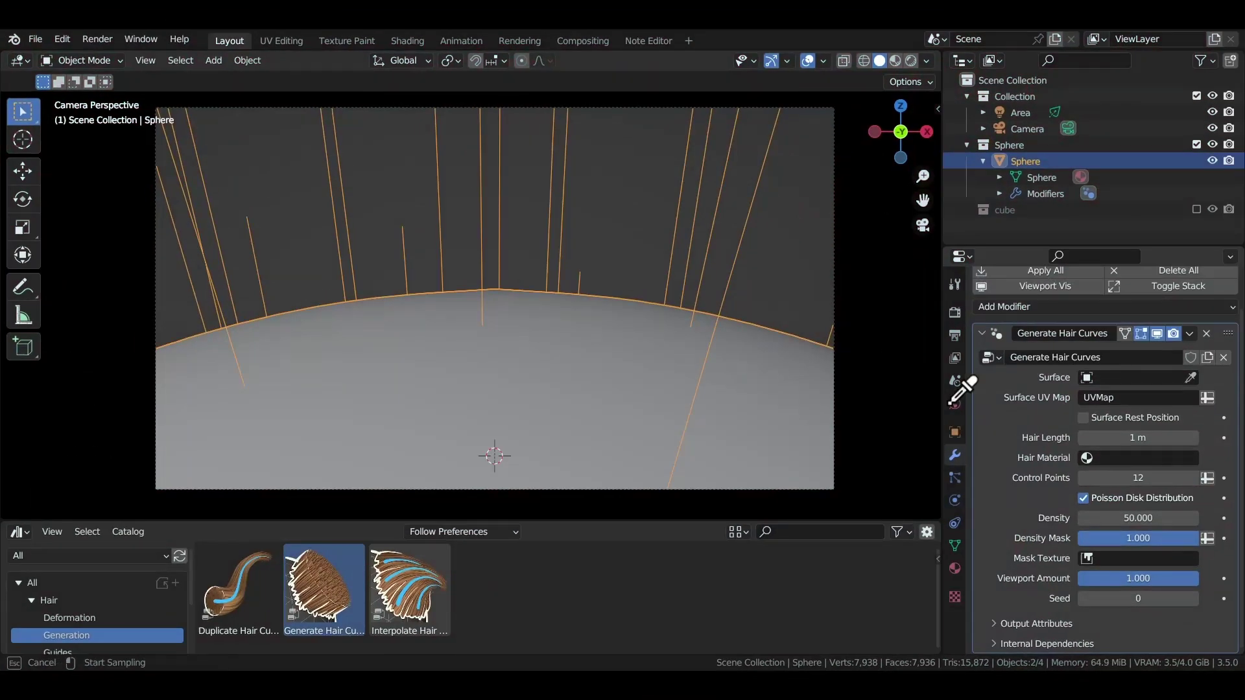
pyautogui.click(583, 371)
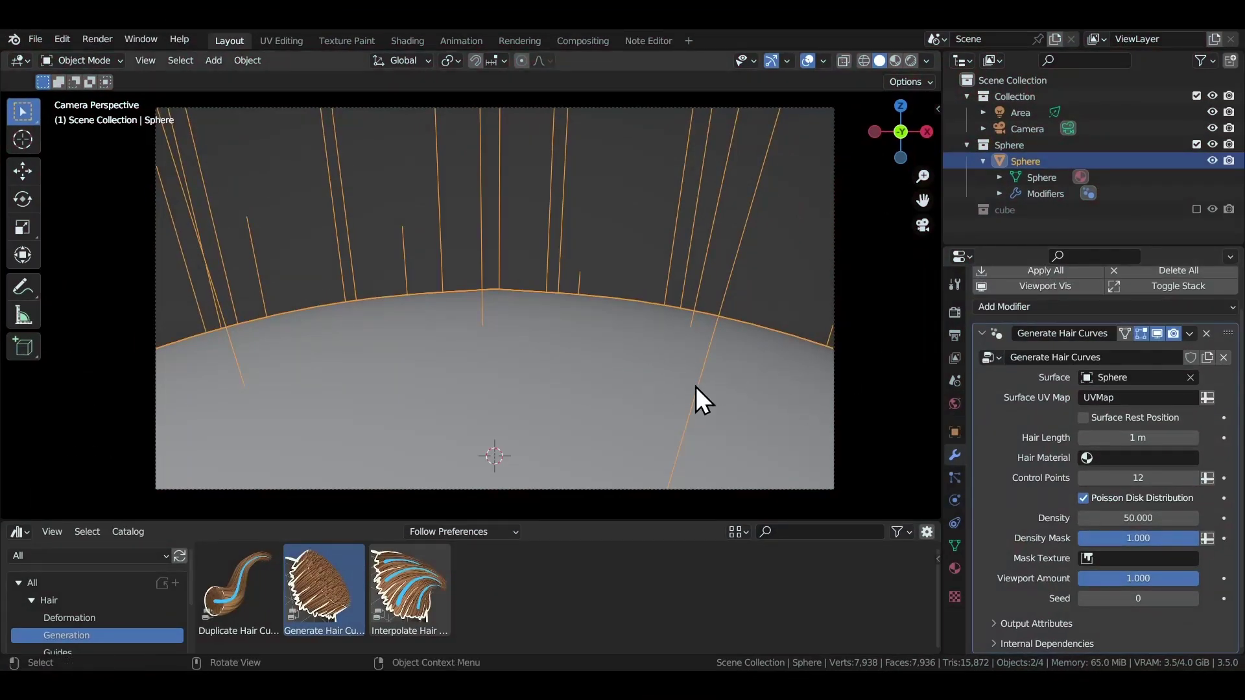
# Set the generated hair's length to 0.078 m and its hair material to "hair".
pyautogui.moveTo(1101, 438); pyautogui.dragTo(1152, 441)
pyautogui.click(1154, 459)
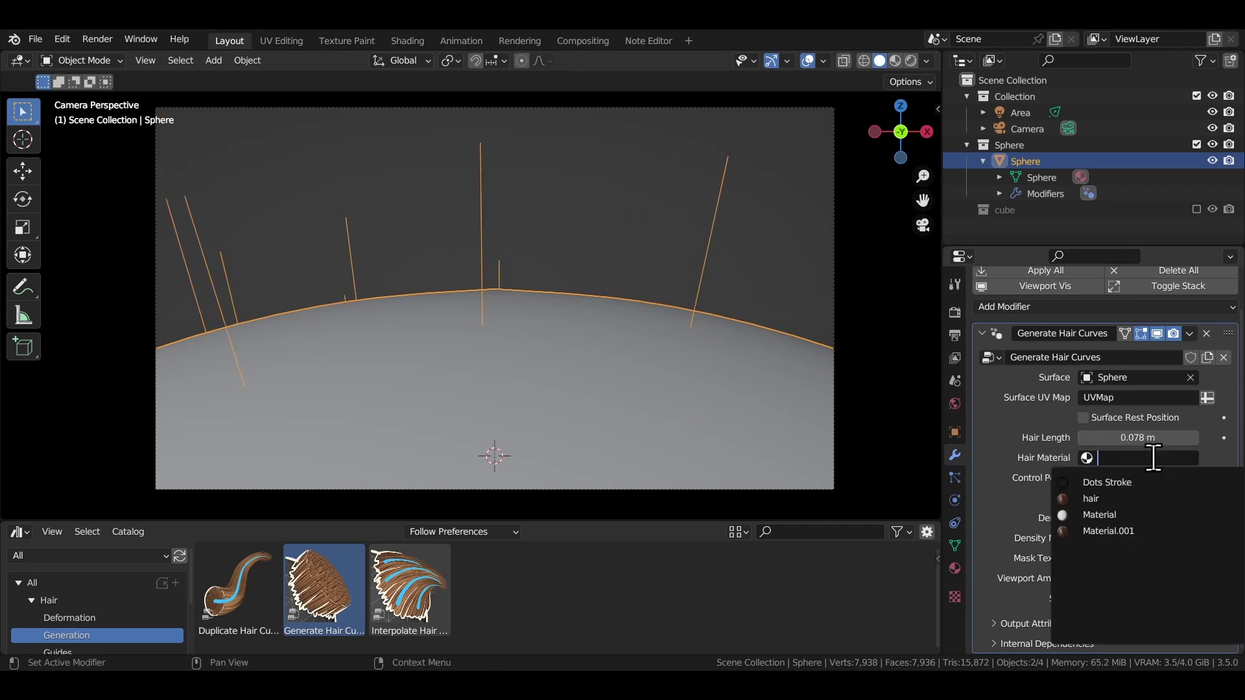
pyautogui.click(1142, 499)
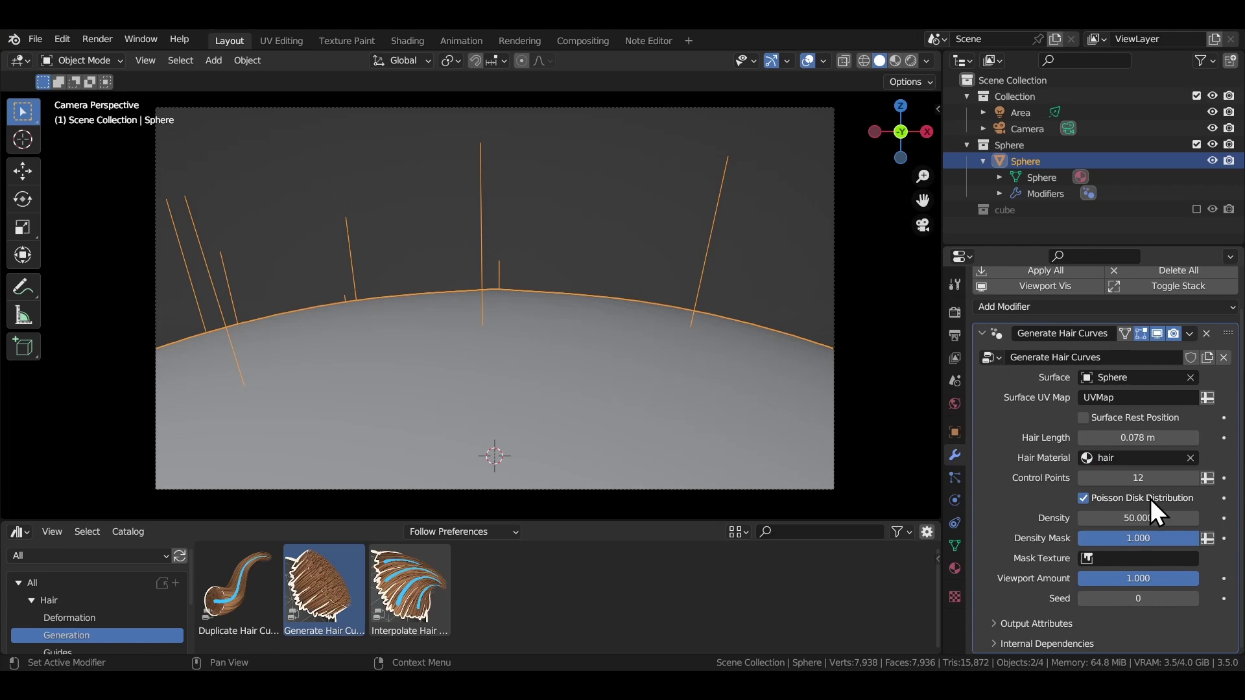
# Set the generated hair's control points to 8 and raise its density.
pyautogui.click(1144, 480)
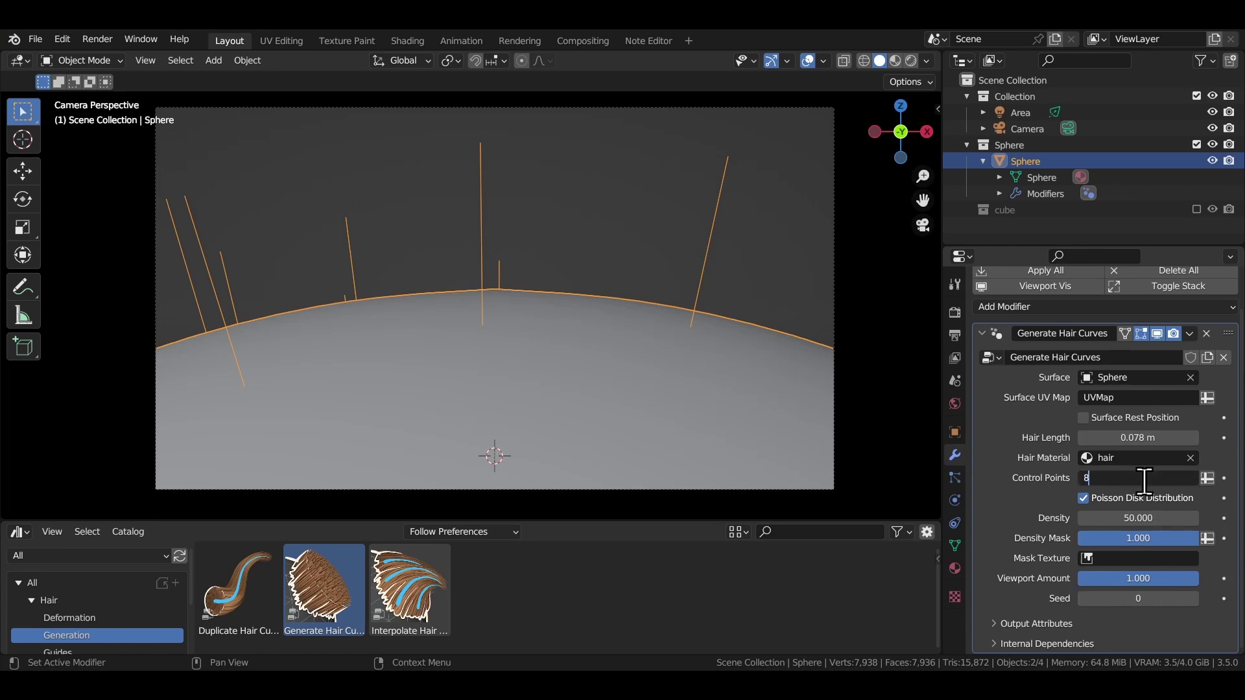
pyautogui.write('8')
pyautogui.press('Return')
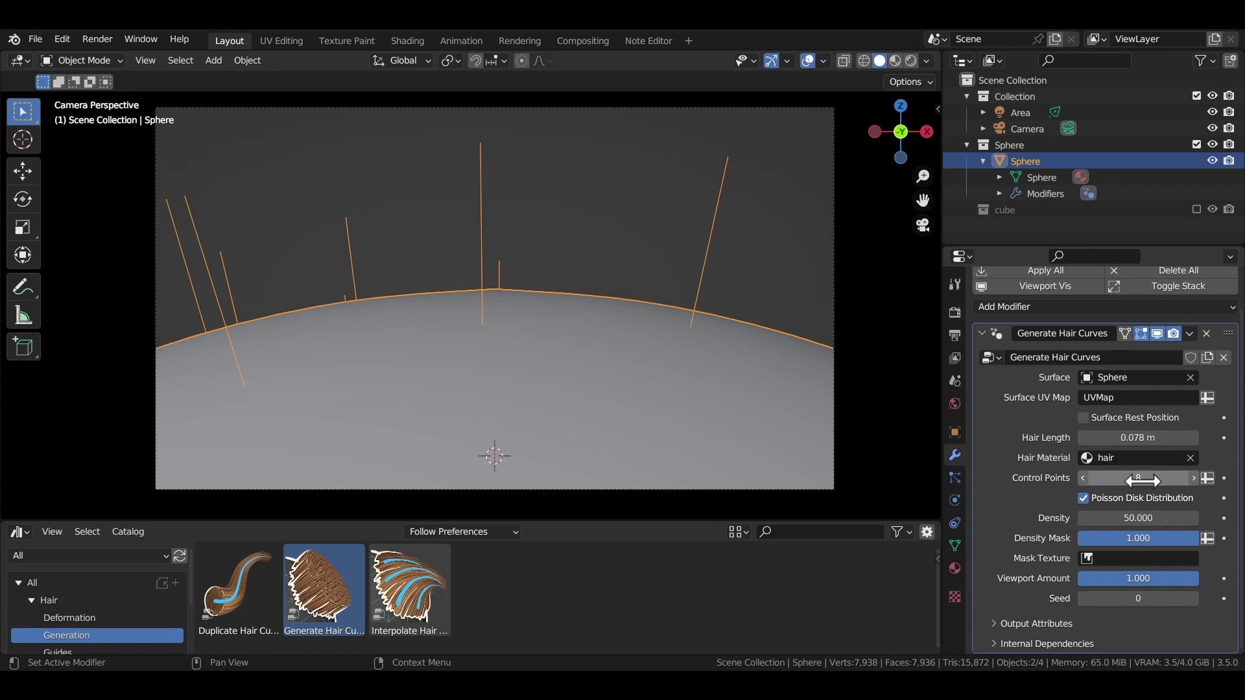
pyautogui.click(1134, 517)
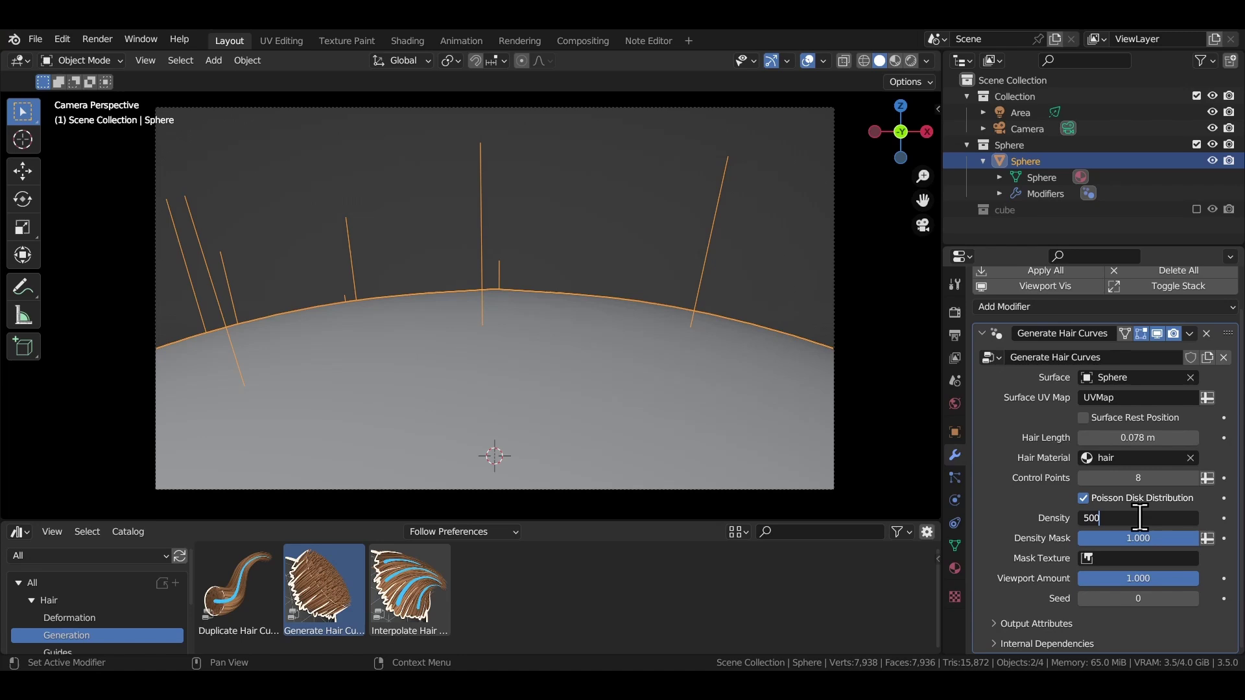
pyautogui.press('Return')
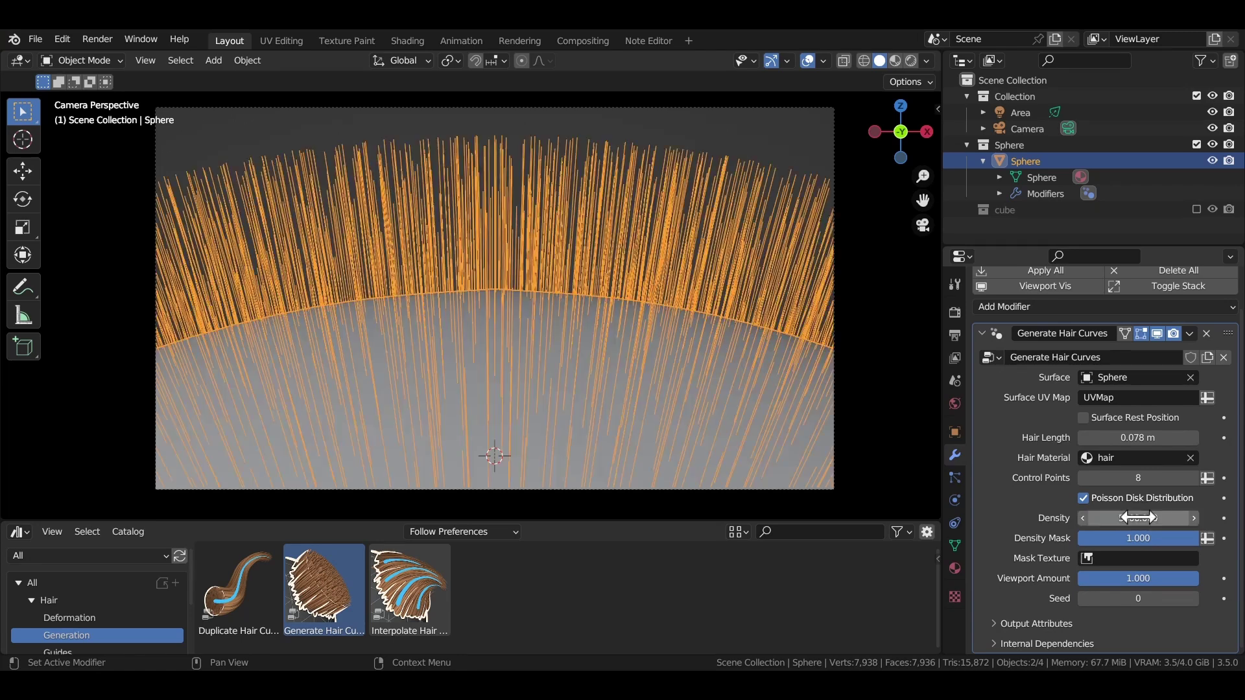
# Deselect the sphere, switch to rendered shading, and toggle the viewport overlays to compare how the hair shows.
pyautogui.click(817, 383)
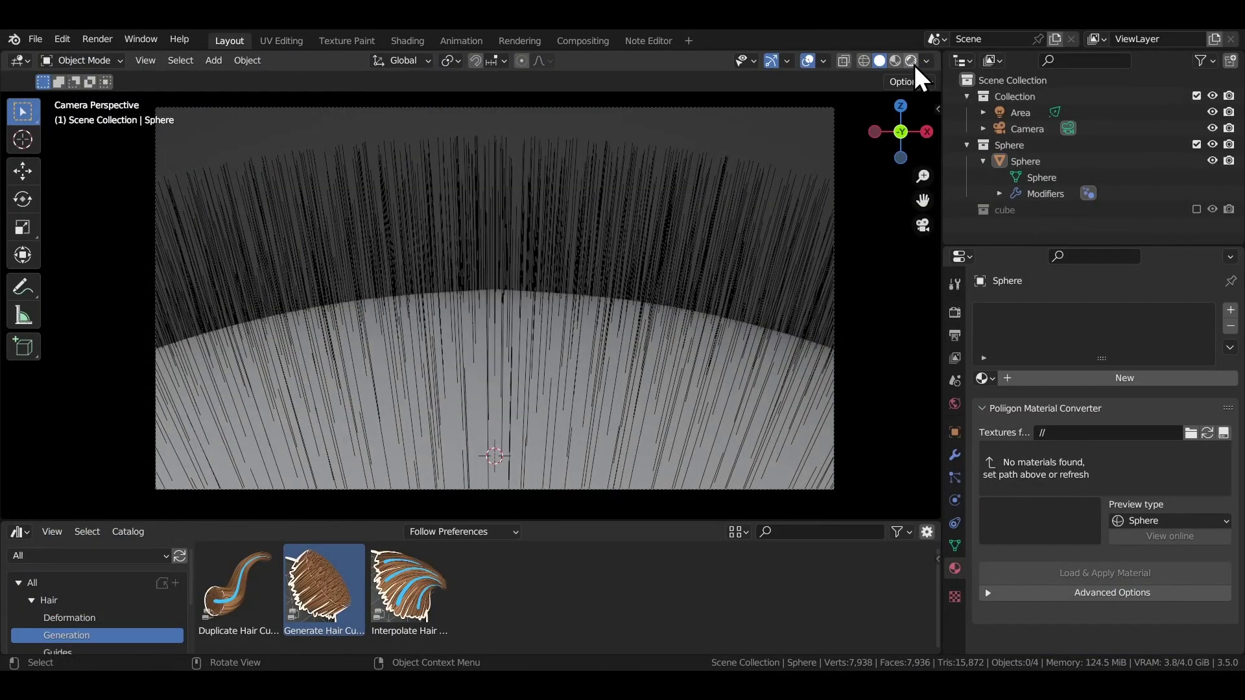
pyautogui.click(911, 60)
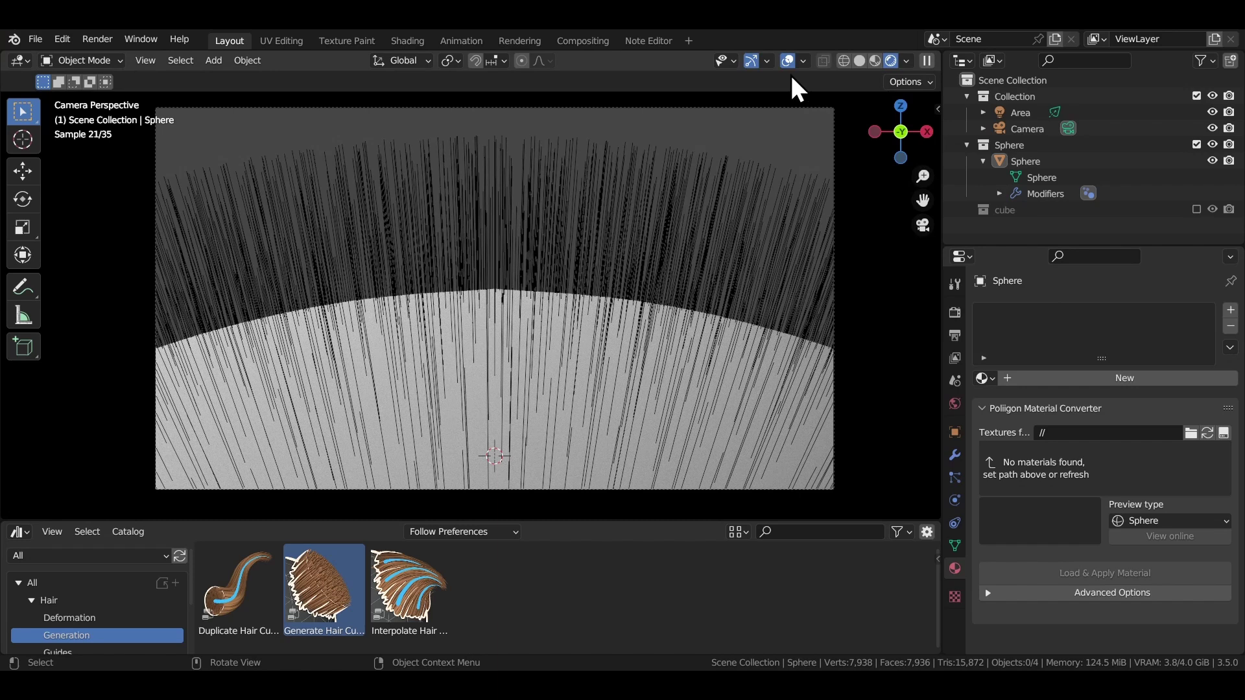
pyautogui.click(787, 61)
pyautogui.click(787, 64)
pyautogui.click(787, 63)
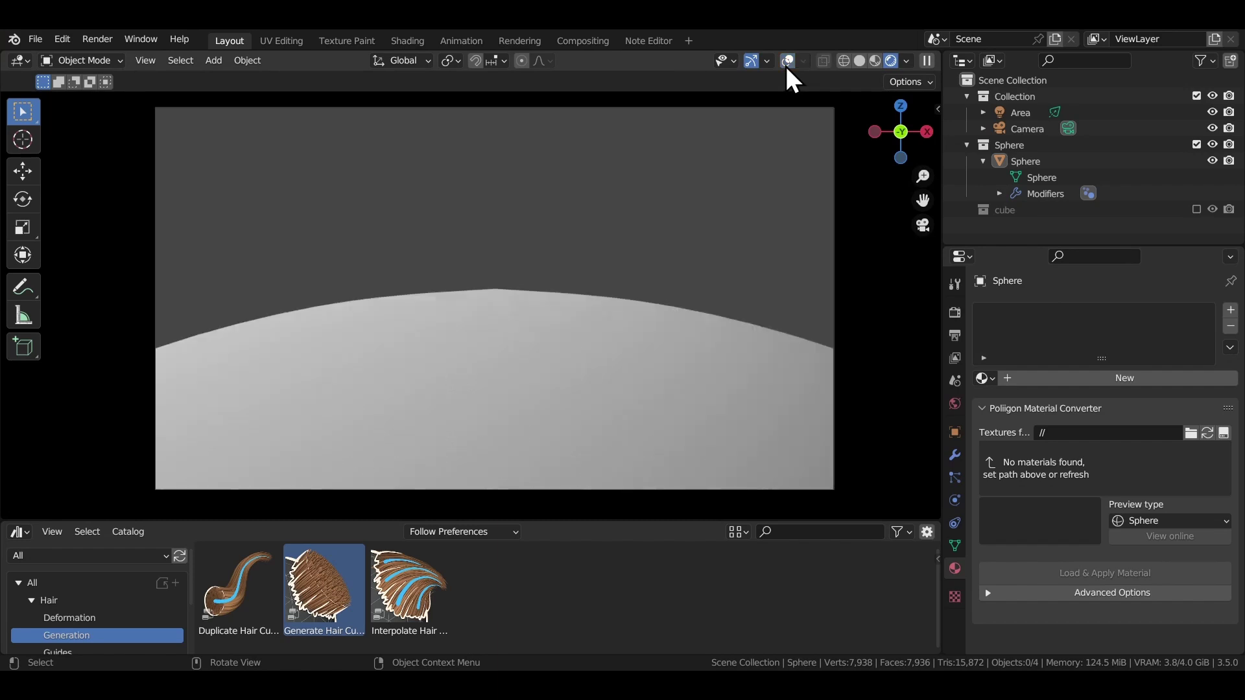
pyautogui.click(787, 64)
pyautogui.click(786, 65)
pyautogui.click(786, 65)
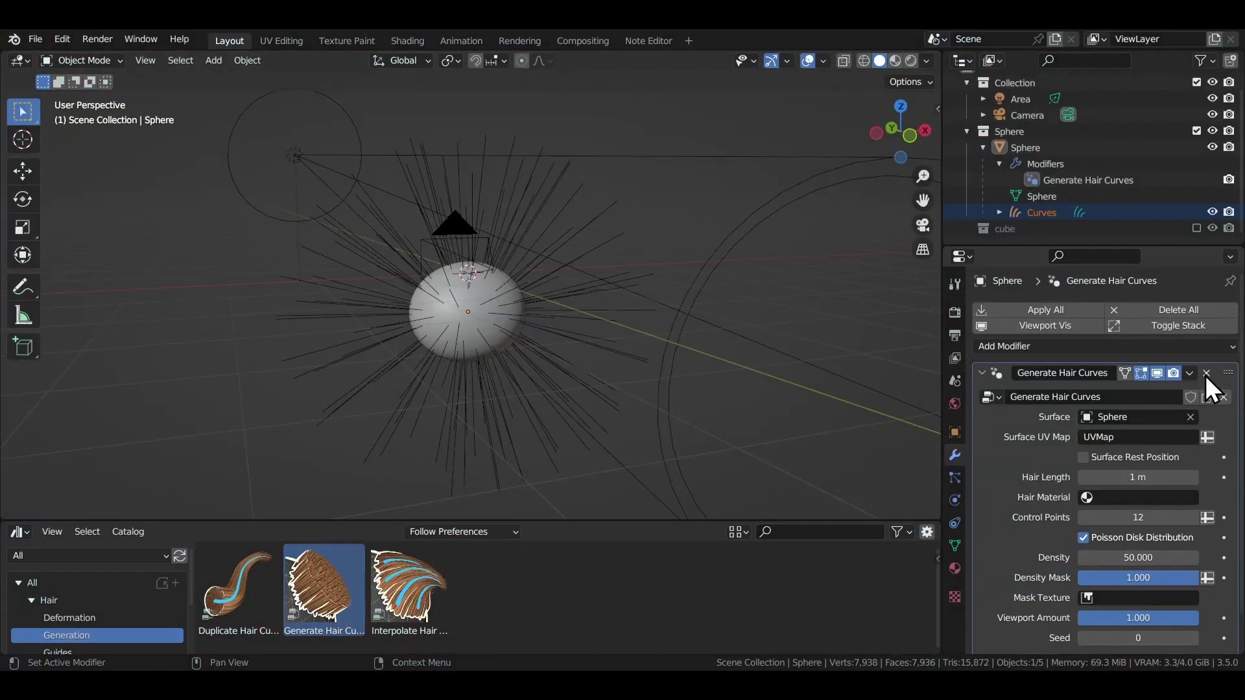
# Remove the Generate Hair Curves modifier from the sphere and add an Empty Hair curves object to the sphere.
pyautogui.click(1204, 374)
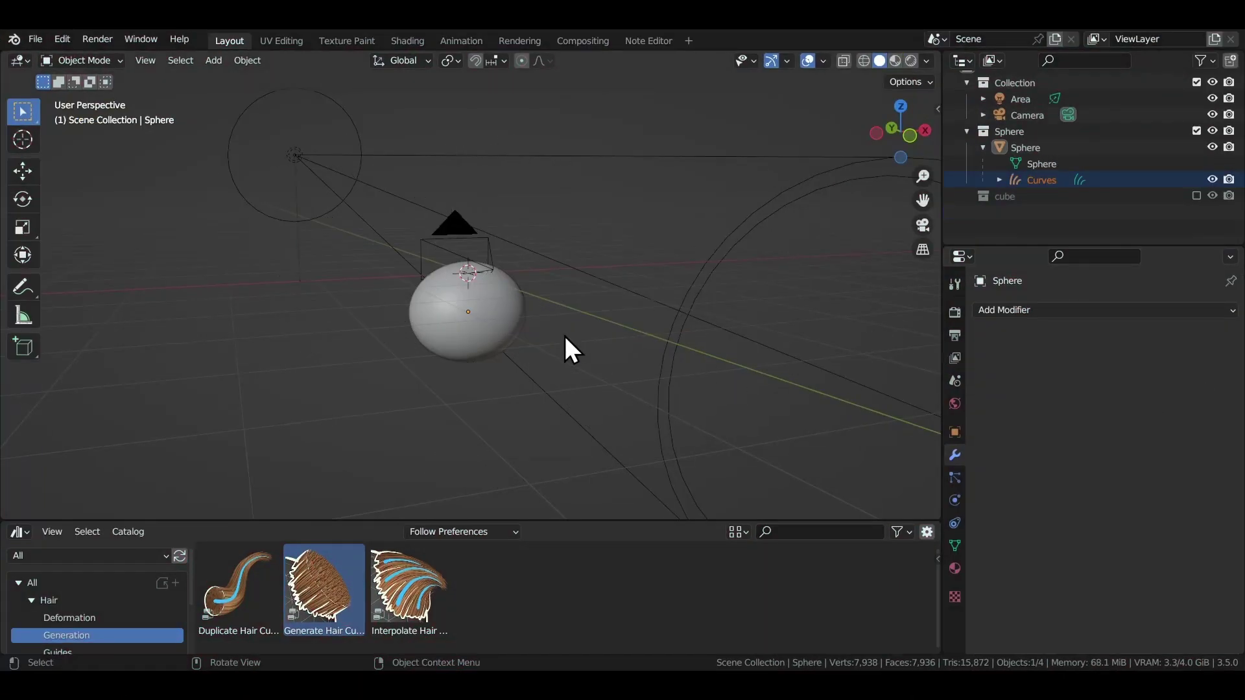
pyautogui.click(504, 301)
pyautogui.hotkey('shift', 'a')
pyautogui.moveTo(505, 301)
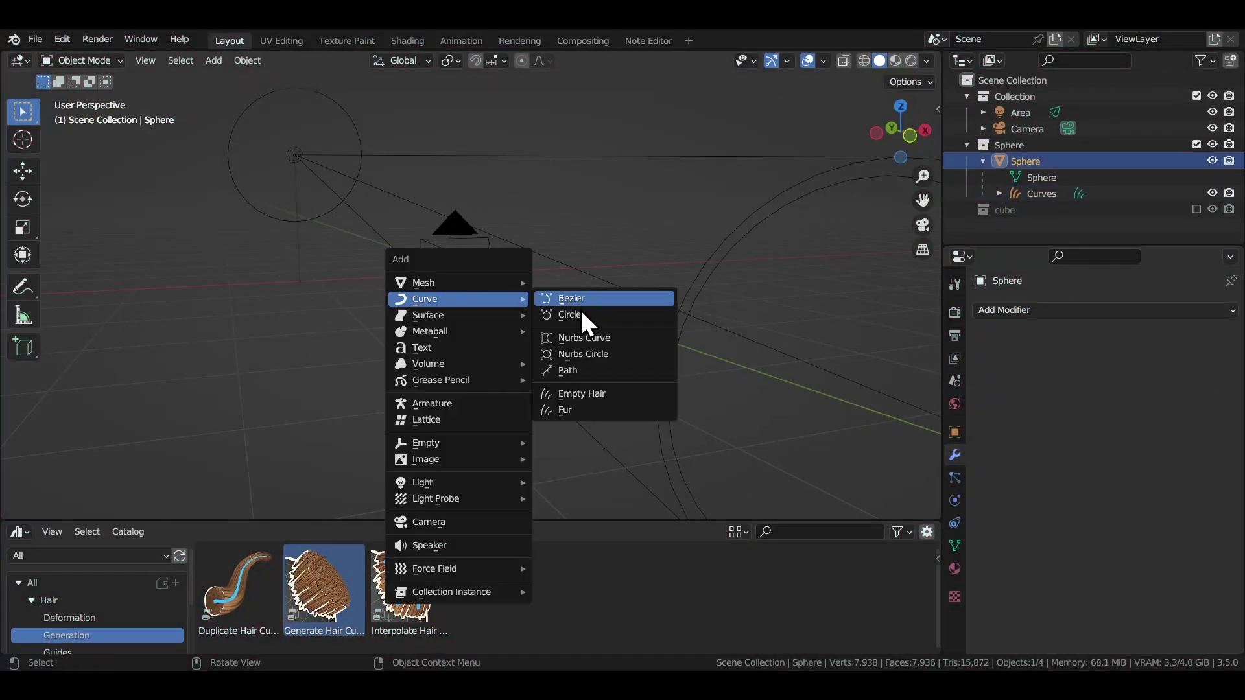
pyautogui.click(606, 393)
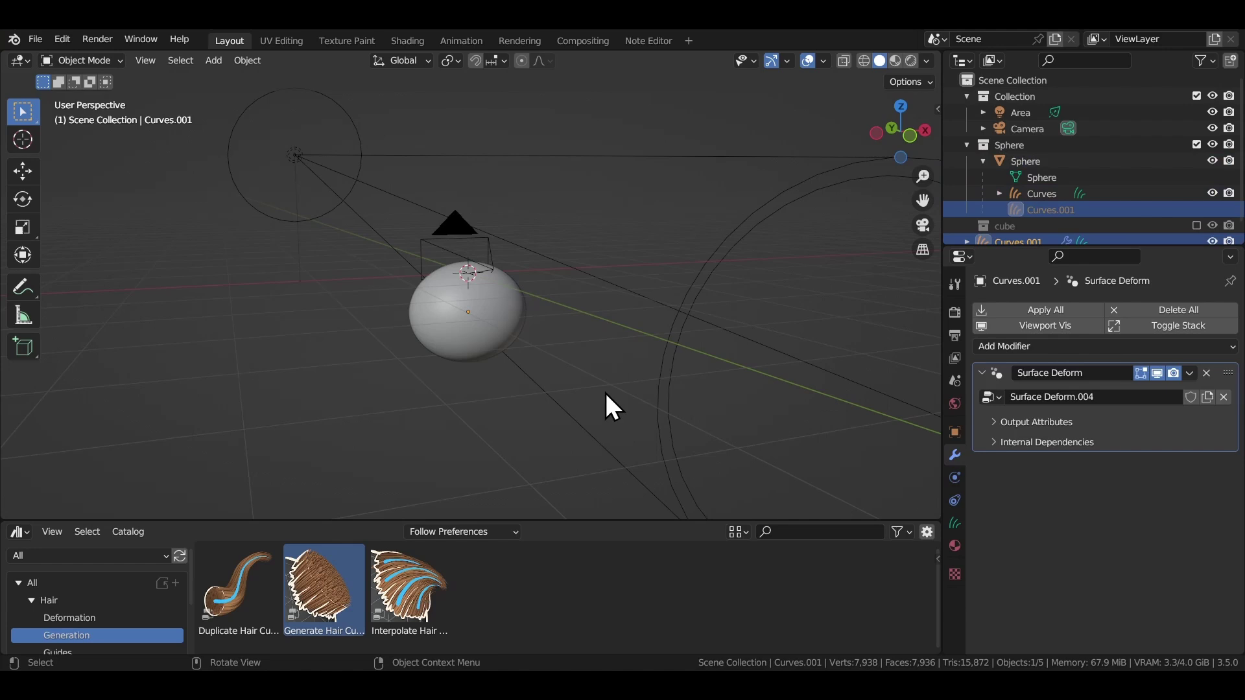
# Apply Generate Hair Curves to the empty hair object with the sphere hidden, and preview it through the camera in rendered shading.
pyautogui.click(1211, 160)
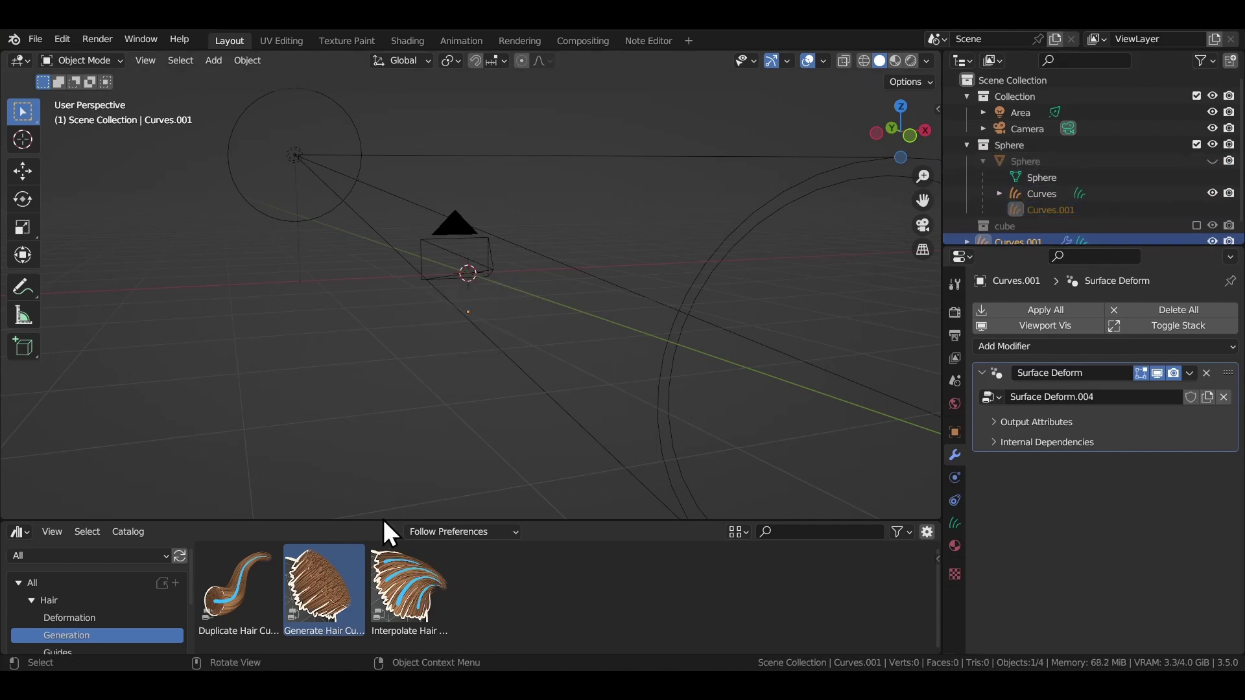
pyautogui.moveTo(327, 584); pyautogui.dragTo(468, 314)
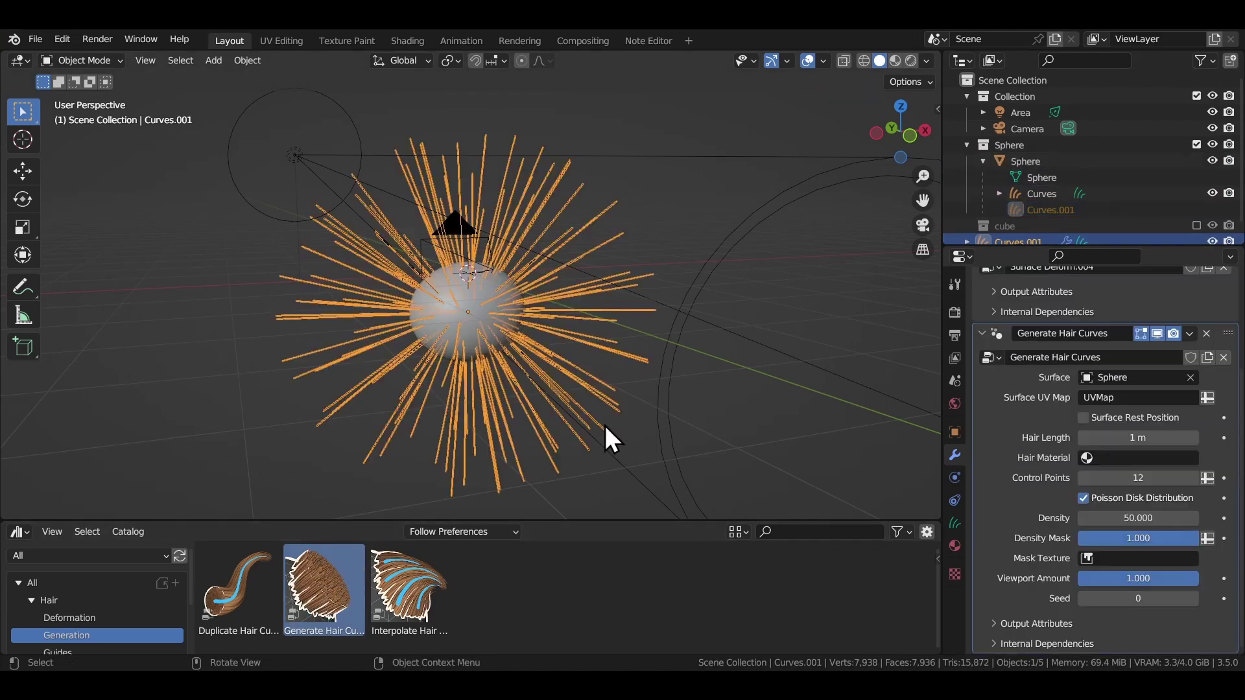
pyautogui.press('KP_0')
pyautogui.click(912, 62)
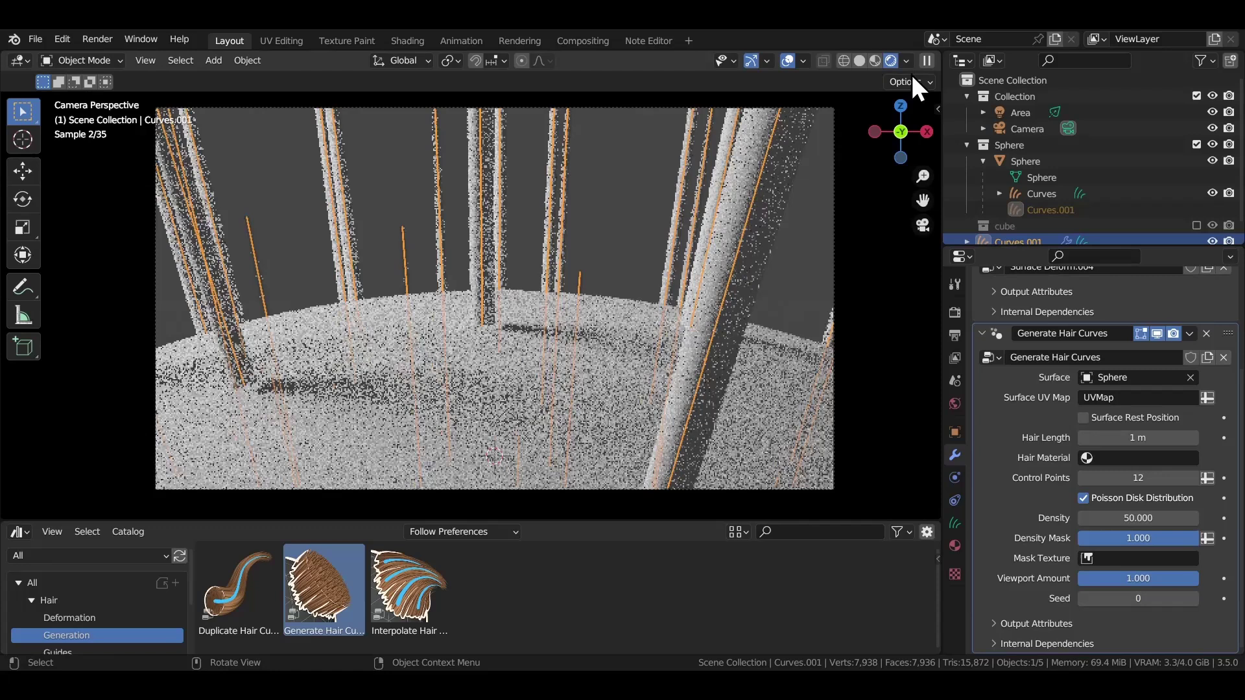
# Examine the Generate Hair Curves node group from the Surface Geometry frame through Base Curve and Stable IDs to the group output.
pyautogui.hotkey('alt', 'a')
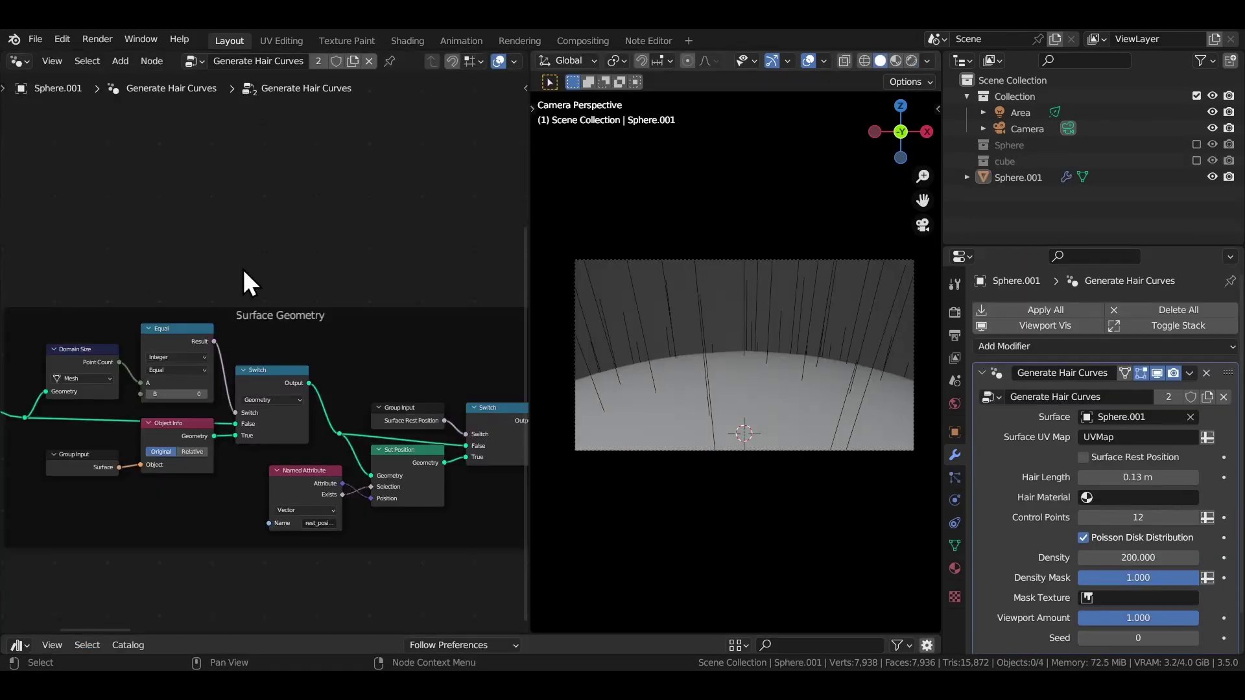
pyautogui.keyDown('ctrl'); pyautogui.hscroll(10, 245, 281); pyautogui.keyUp('ctrl')
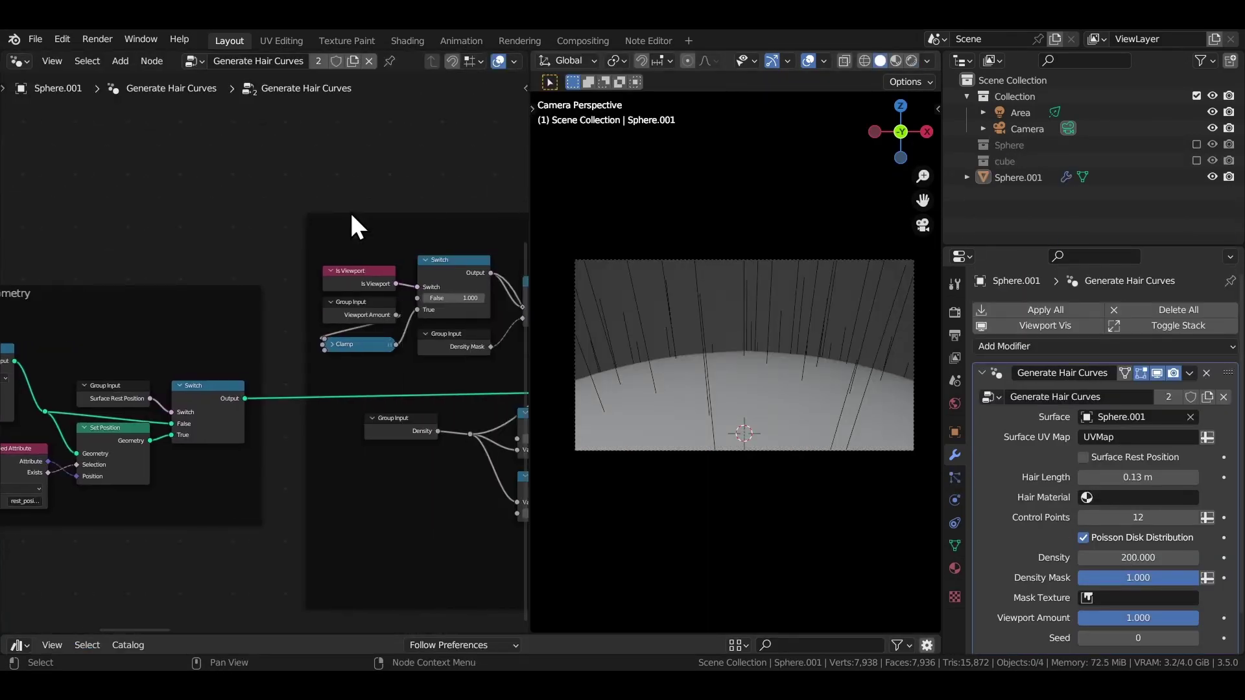
pyautogui.keyDown('ctrl'); pyautogui.hscroll(10, 473, 184); pyautogui.keyUp('ctrl')
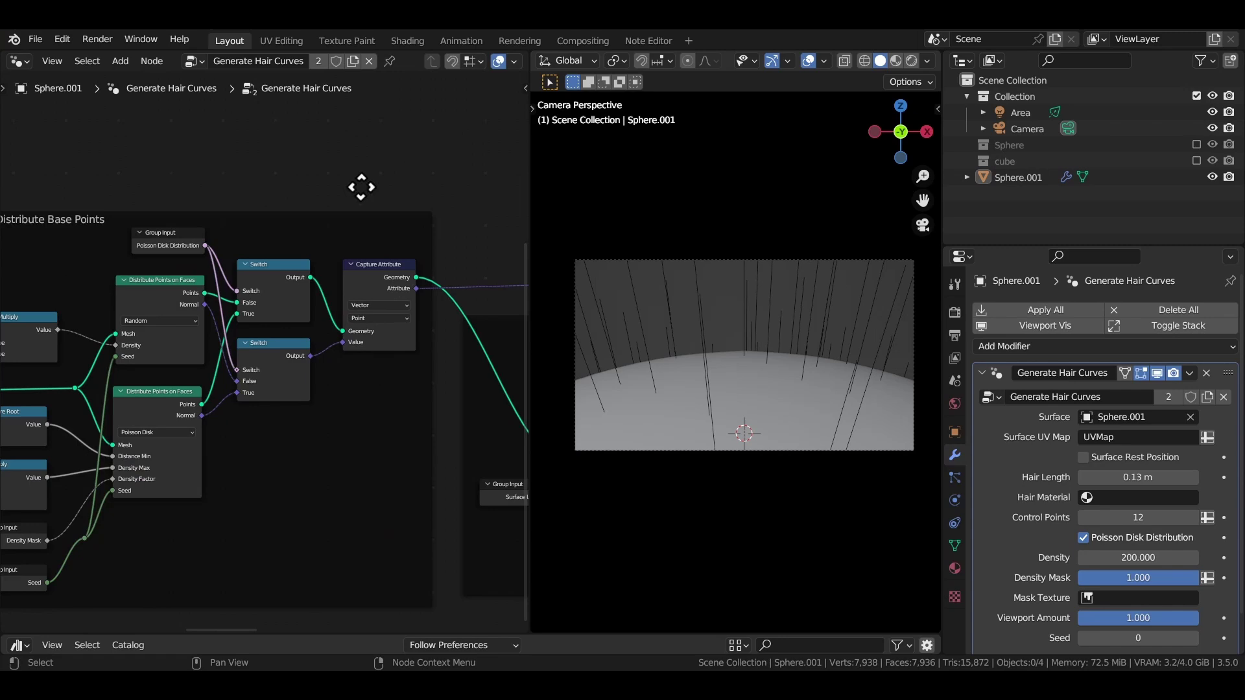
pyautogui.keyDown('ctrl'); pyautogui.hscroll(15, 428, 209); pyautogui.keyUp('ctrl')
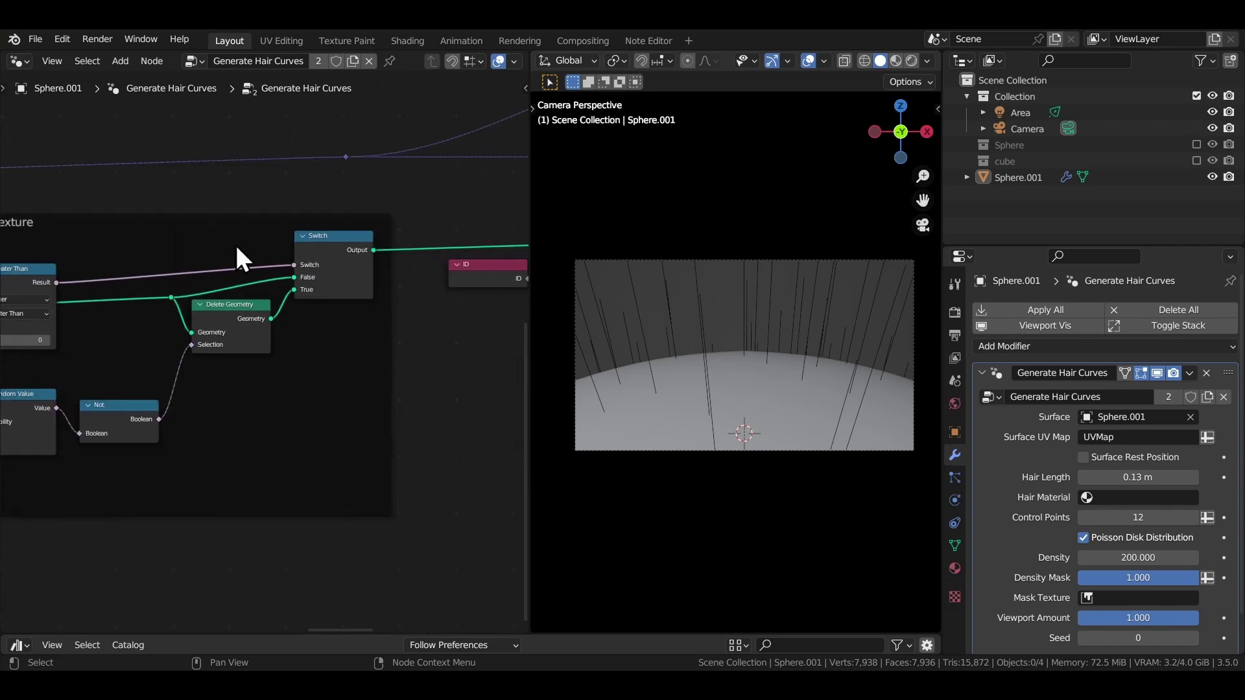
pyautogui.keyDown('ctrl'); pyautogui.hscroll(5, 209, 242); pyautogui.keyUp('ctrl')
pyautogui.keyDown('shift'); pyautogui.scroll(12, 305, 244); pyautogui.keyUp('shift')
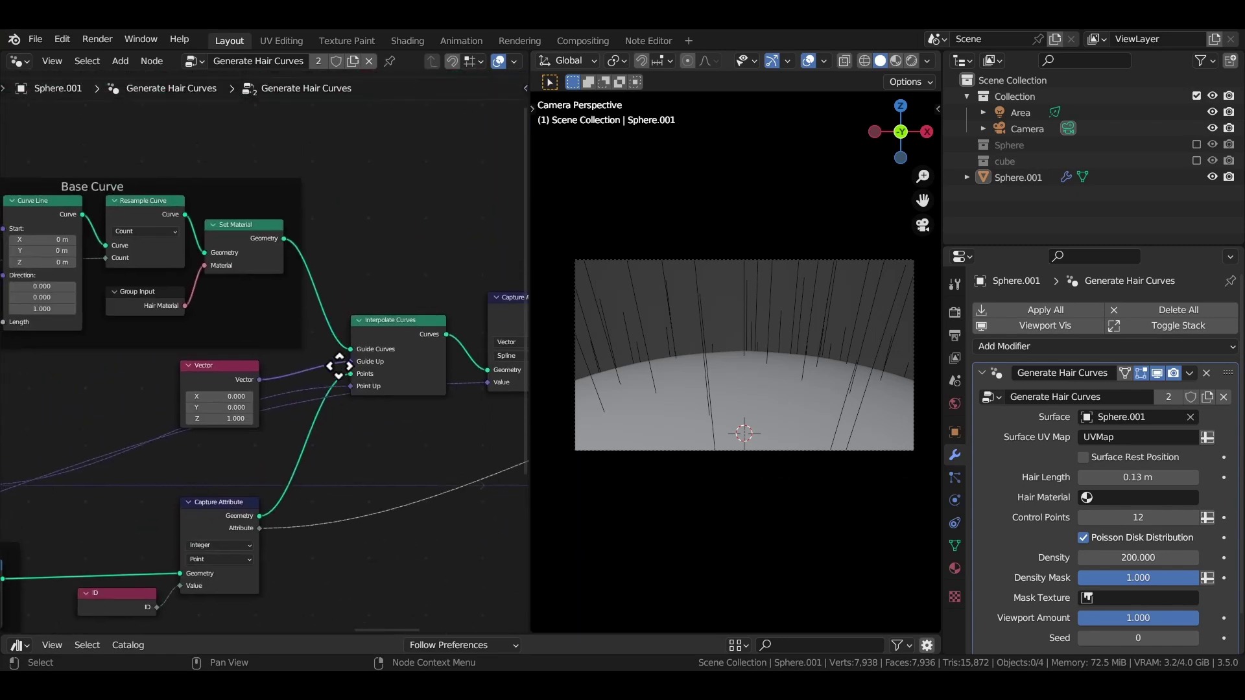
pyautogui.keyDown('ctrl'); pyautogui.hscroll(20, 391, 356); pyautogui.keyUp('ctrl')
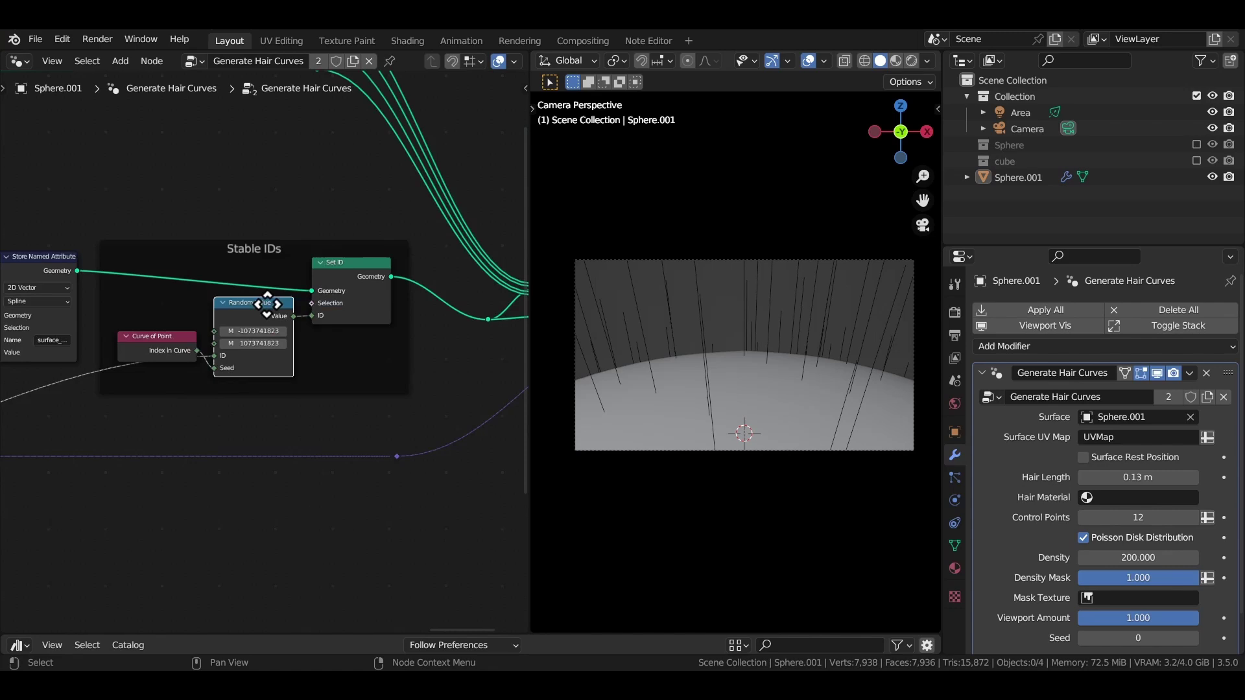
pyautogui.keyDown('ctrl'); pyautogui.hscroll(5, 185, 309); pyautogui.keyUp('ctrl')
pyautogui.scroll(-3, 125, 333)
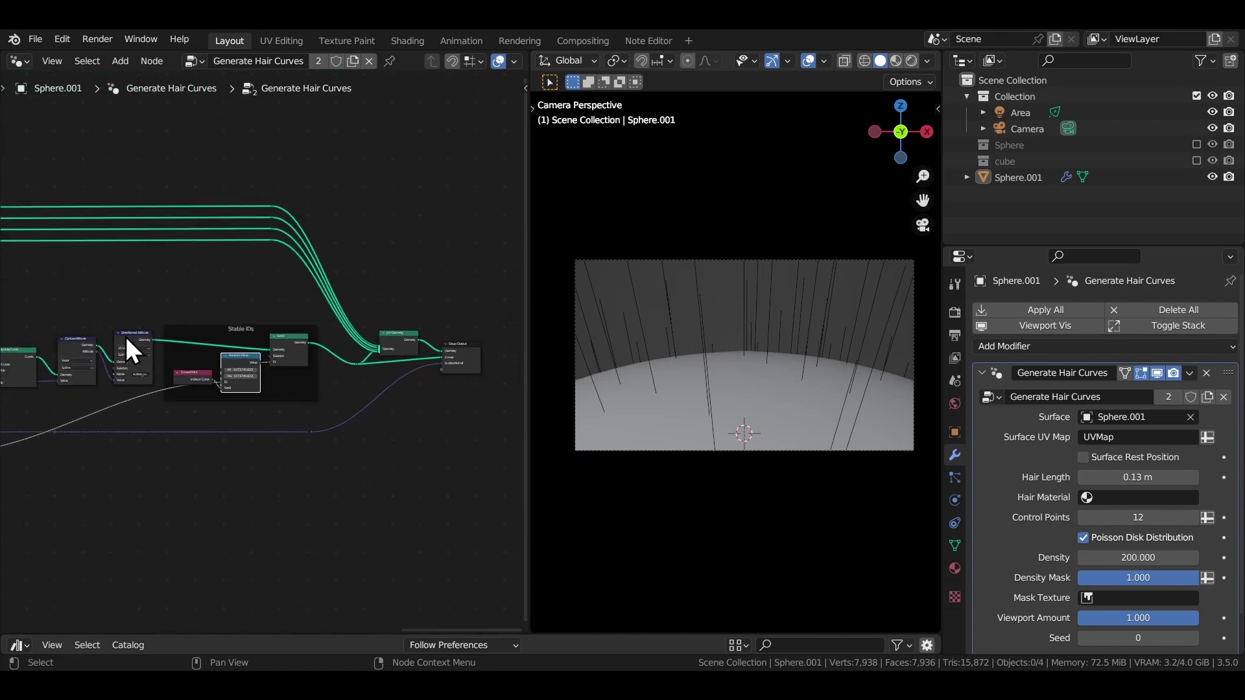
pyautogui.keyDown('ctrl'); pyautogui.hscroll(-3, 232, 337); pyautogui.keyUp('ctrl')
pyautogui.scroll(-6, 289, 328)
pyautogui.moveTo(310, 326)
pyautogui.mouseDown(button='middle')
pyautogui.moveTo(255, 328)
pyautogui.moveTo(350, 325)
pyautogui.moveTo(299, 348)
pyautogui.mouseUp(button='middle')
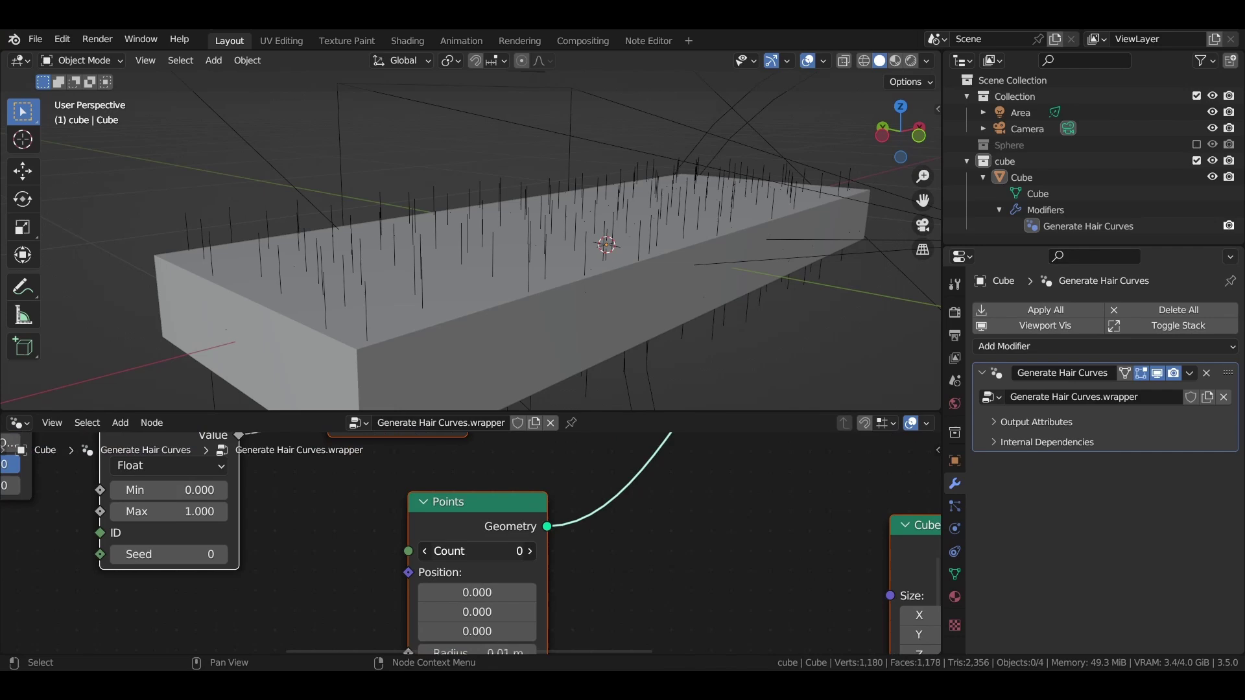
# Raise the Points node's Count into the thousands in the cube's Generate Hair Curves.wrapper node group.
pyautogui.moveTo(477, 551); pyautogui.dragTo(613, 551)
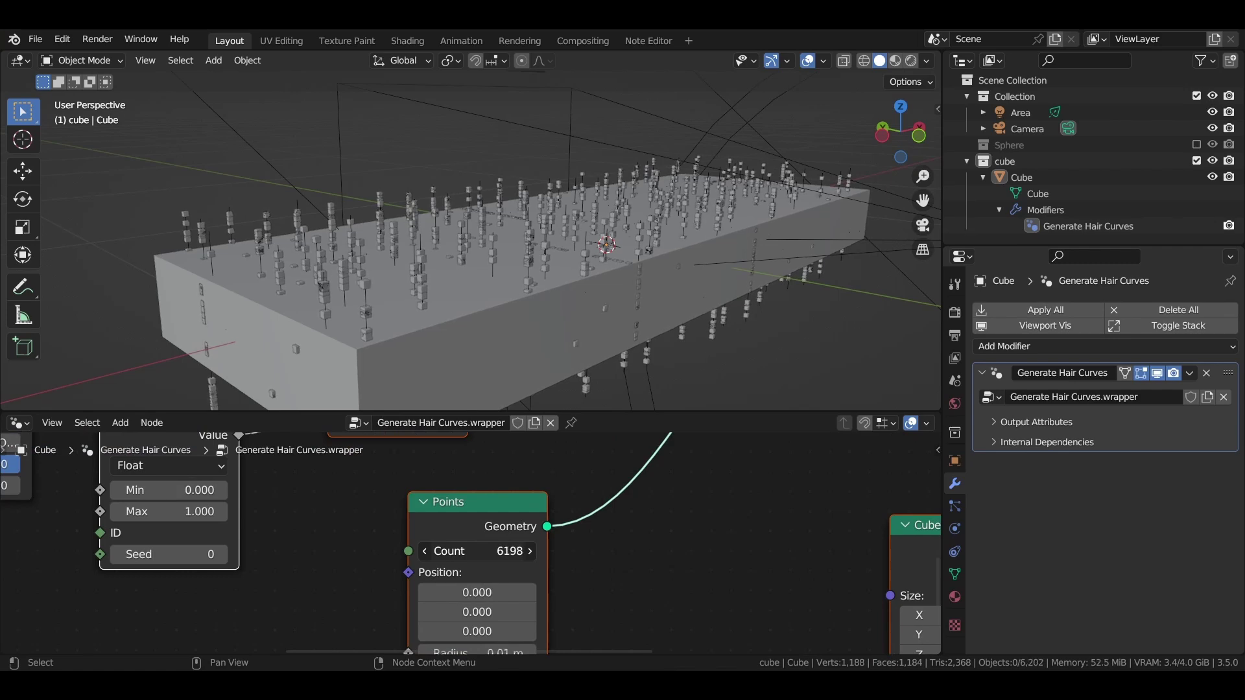
pyautogui.moveTo(622, 551)
pyautogui.mouseDown()
pyautogui.moveTo(639, 551)
pyautogui.moveTo(616, 551)
pyautogui.mouseUp()
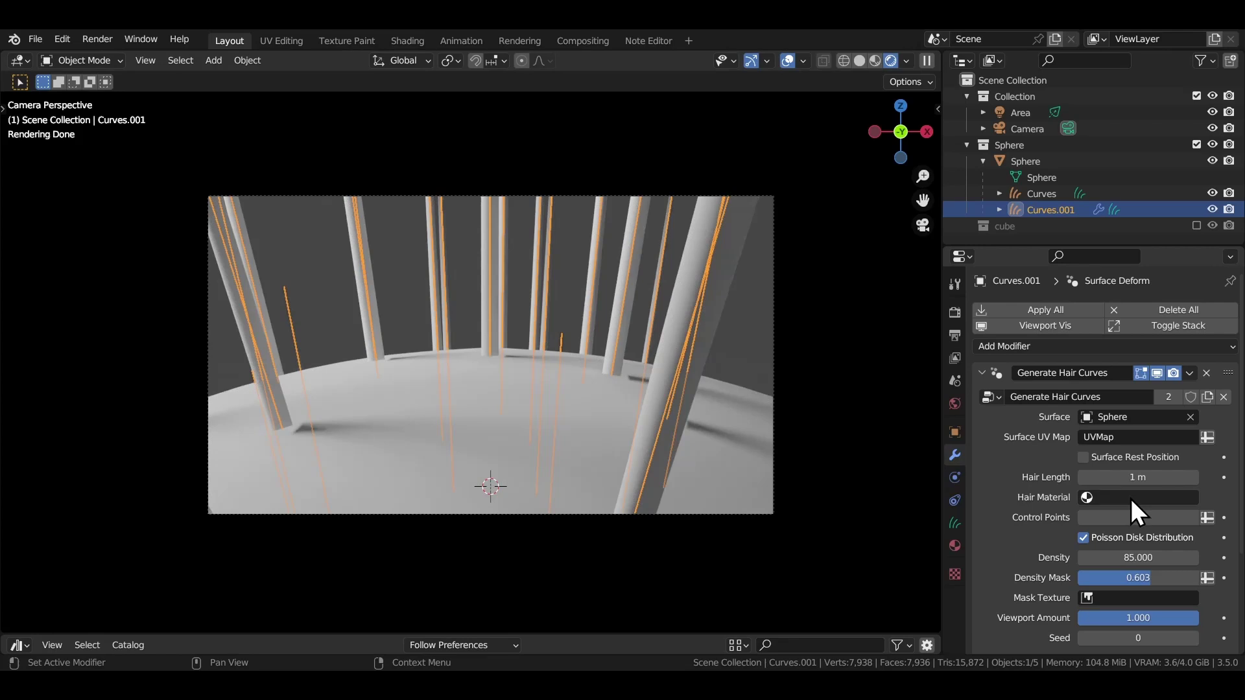
# Shorten the sphere's Hair Length to 0.041 m and apply the Set Hair Curve Profile asset to its hair curves.
pyautogui.moveTo(1153, 479)
pyautogui.mouseDown()
pyautogui.moveTo(1092, 479)
pyautogui.moveTo(1147, 478)
pyautogui.mouseUp()
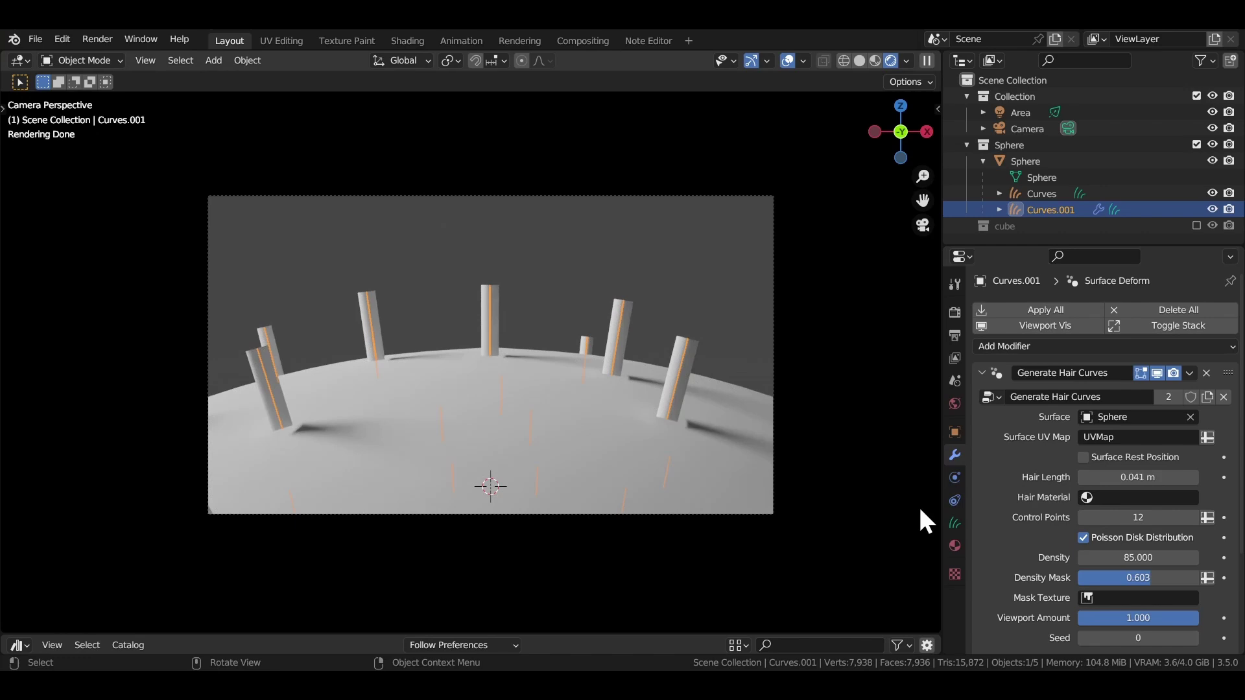
pyautogui.moveTo(663, 632); pyautogui.dragTo(705, 392)
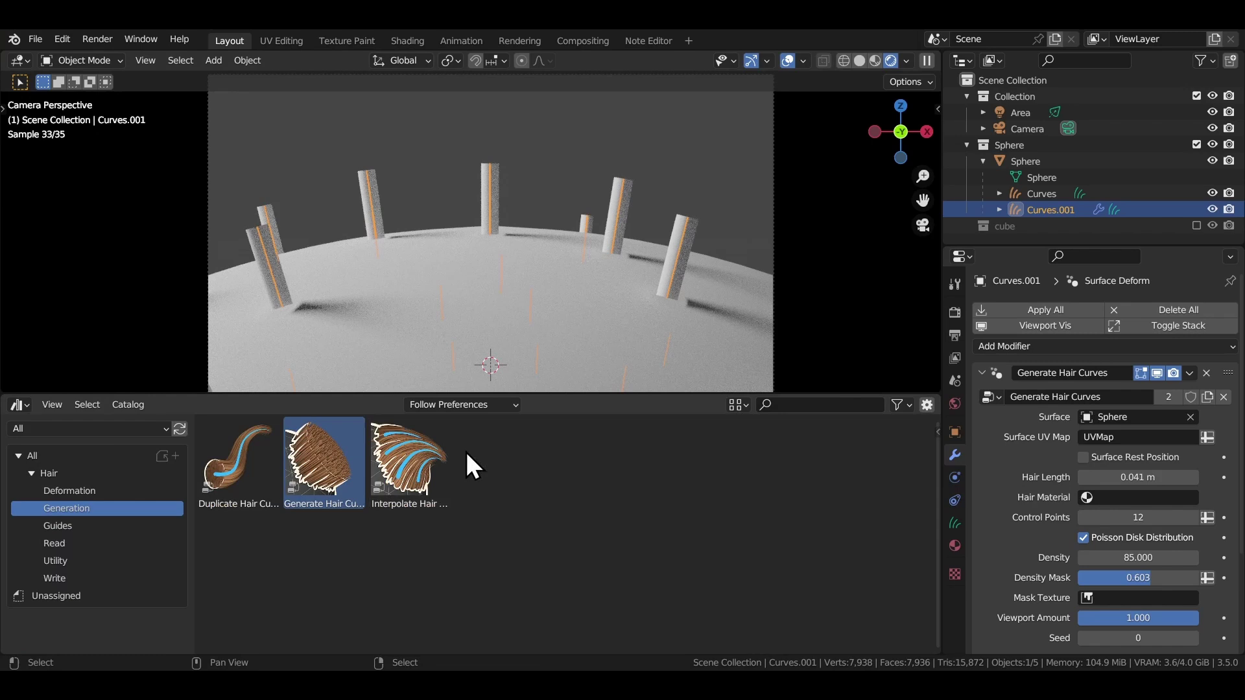
pyautogui.click(53, 578)
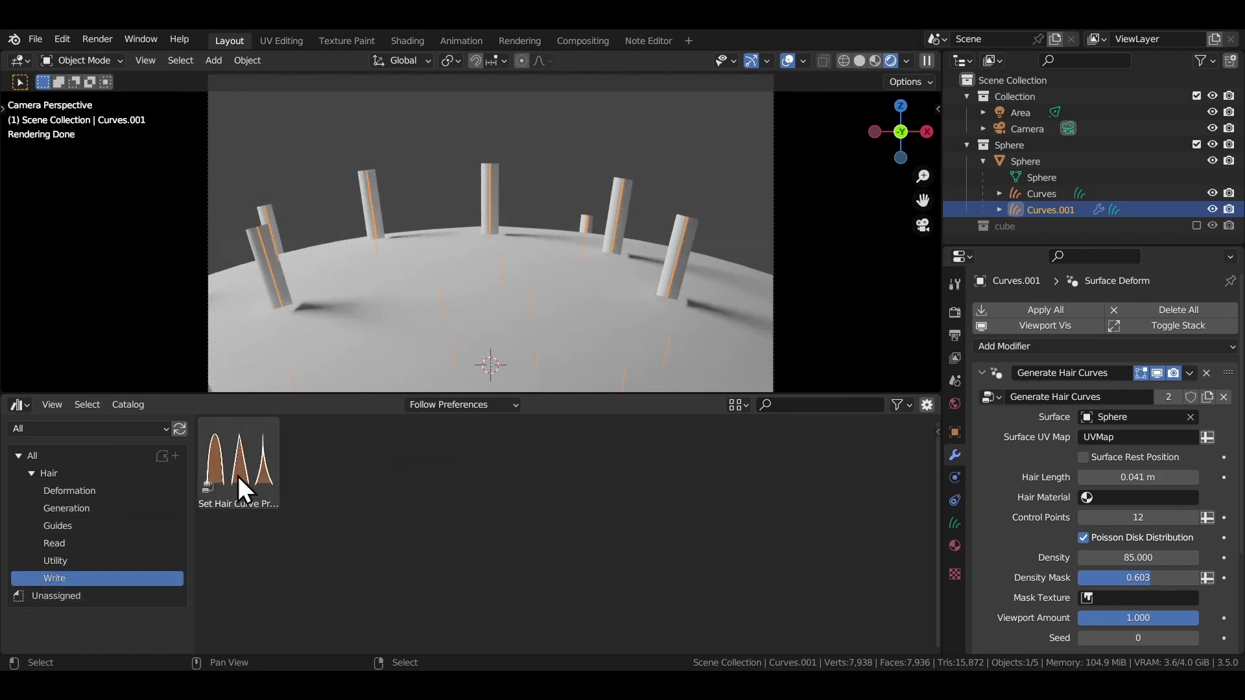
pyautogui.moveTo(234, 473); pyautogui.dragTo(370, 181)
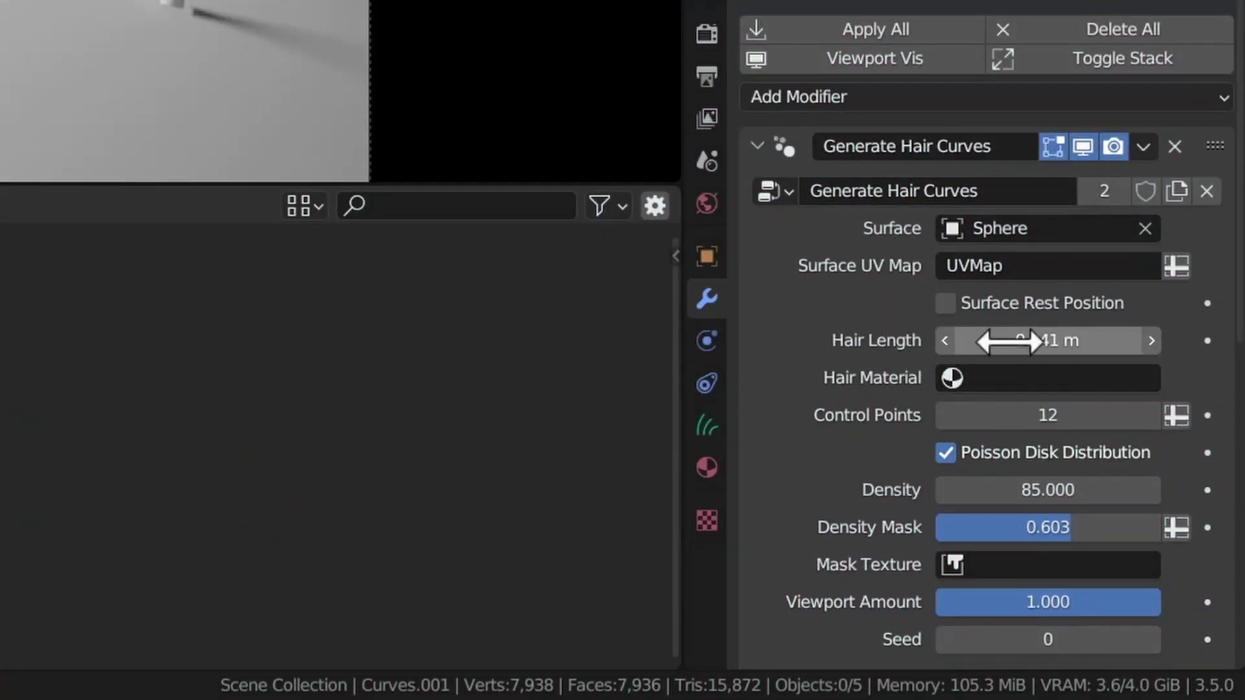
# Assign the 0 hair material as the Hair Material of the sphere's Generate Hair Curves modifier.
pyautogui.moveTo(1011, 336); pyautogui.dragTo(1057, 341)
pyautogui.click(1002, 378)
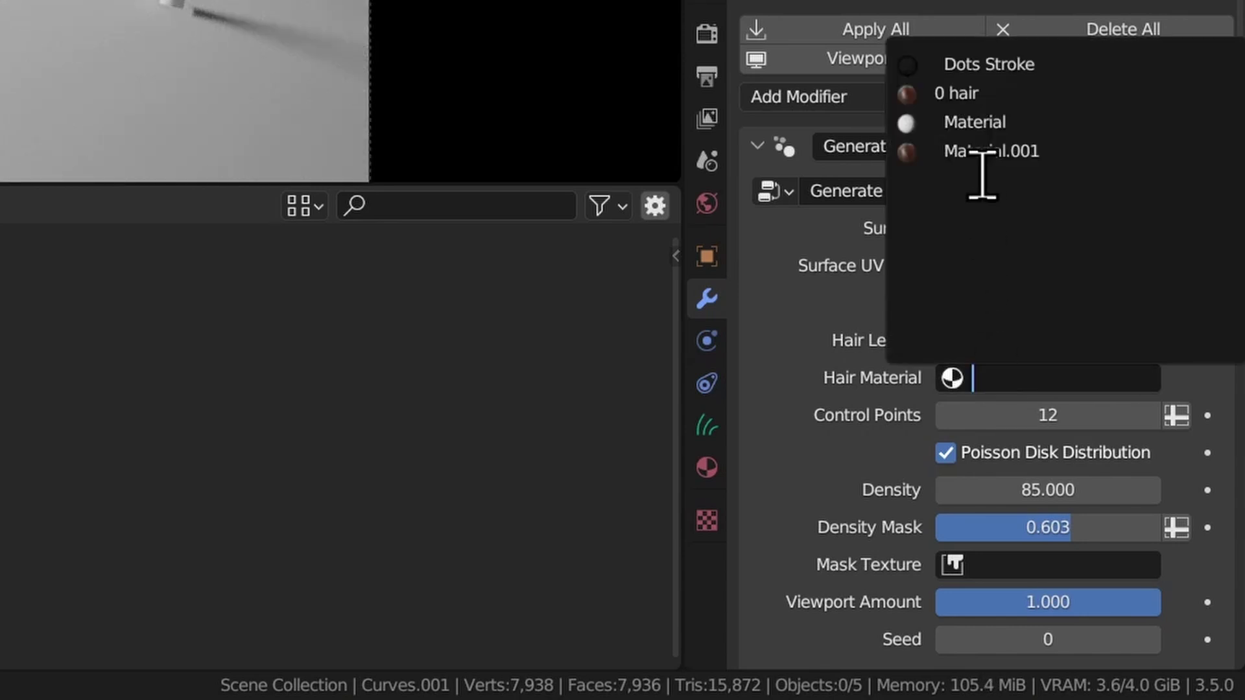
pyautogui.click(964, 93)
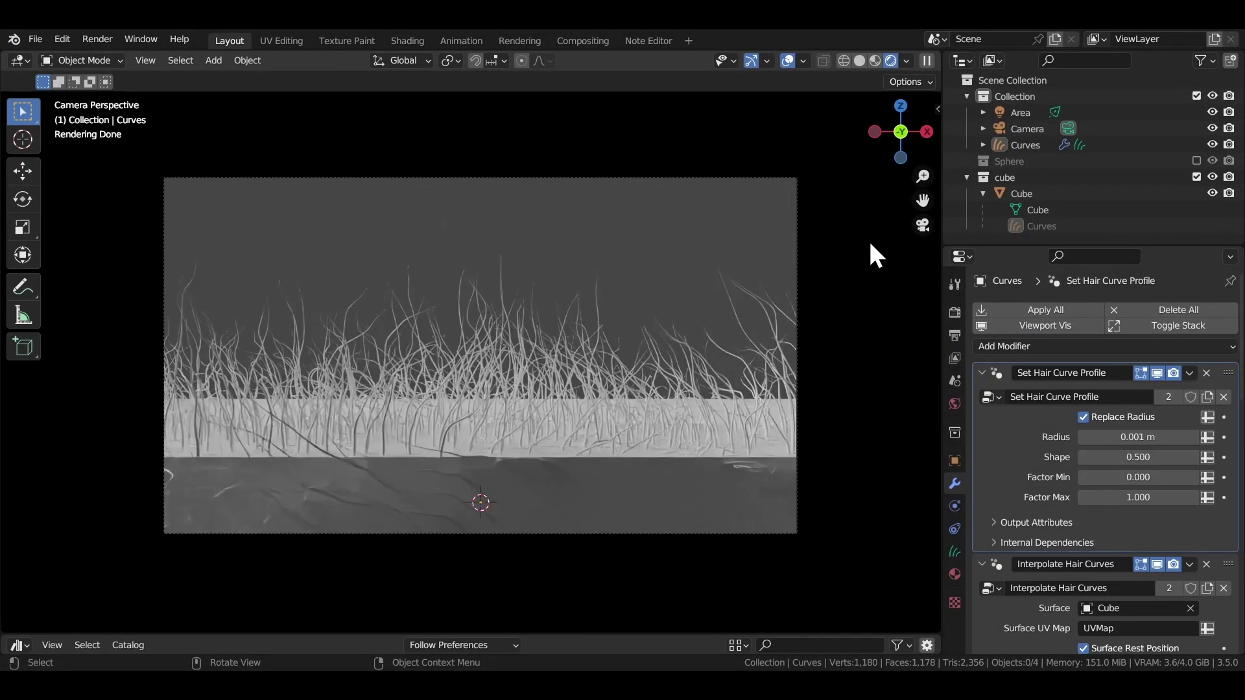
# Create a new material for the cube's hair curves and set its surface shader to Principled Hair BSDF.
pyautogui.click(508, 337)
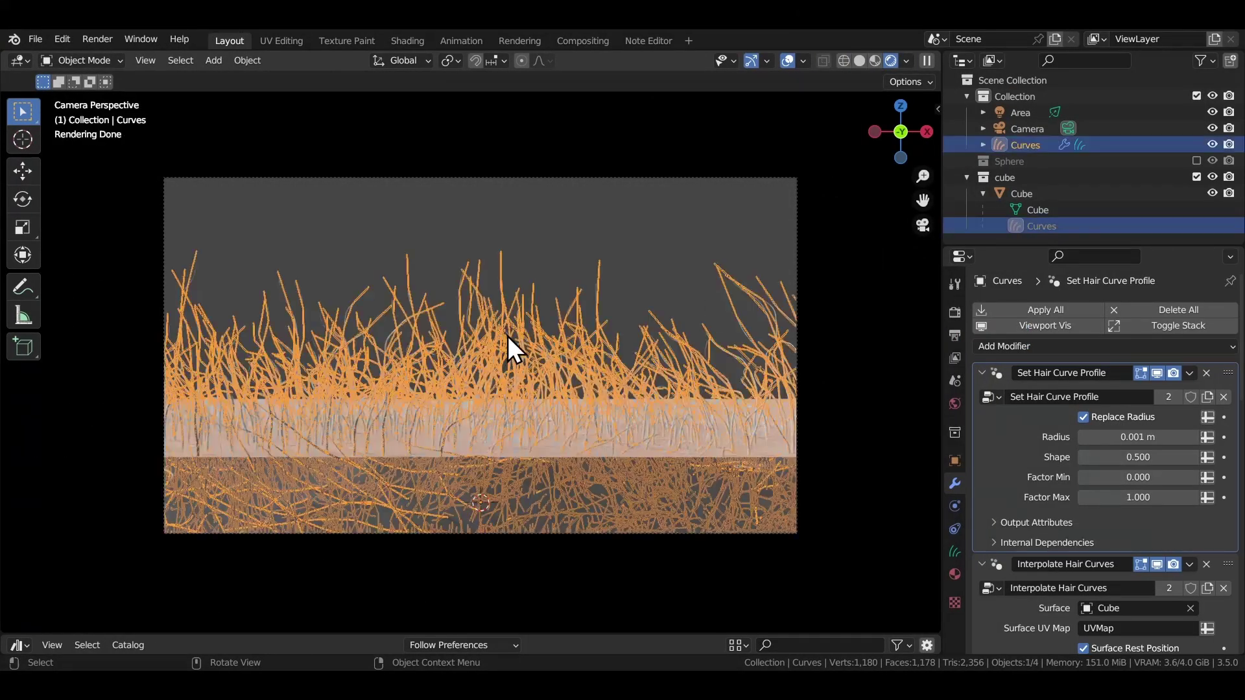
pyautogui.click(953, 574)
pyautogui.click(1091, 380)
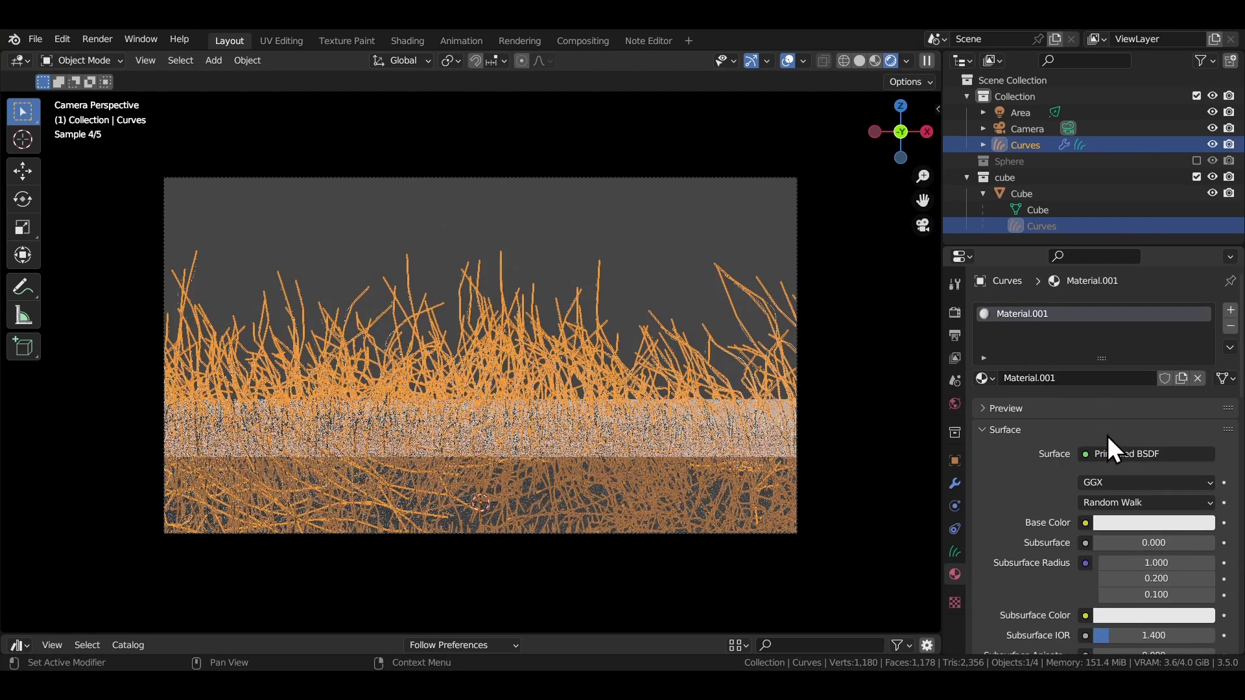
pyautogui.click(1110, 454)
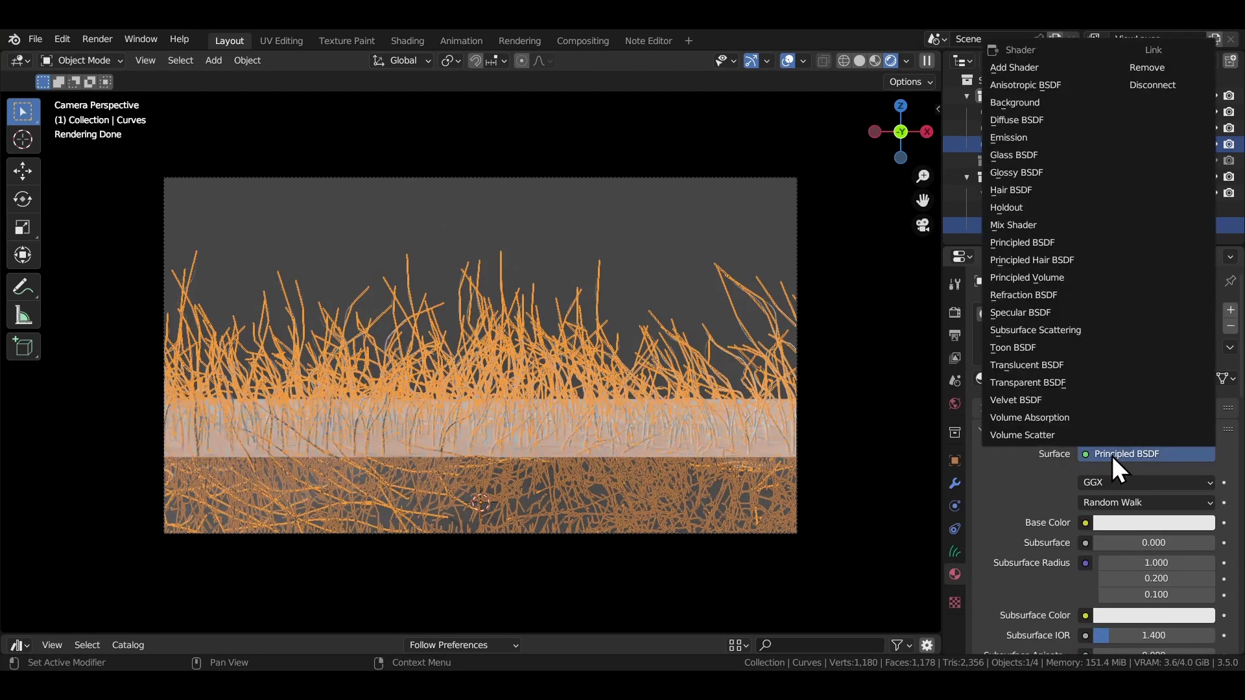
pyautogui.click(1053, 259)
pyautogui.click(860, 335)
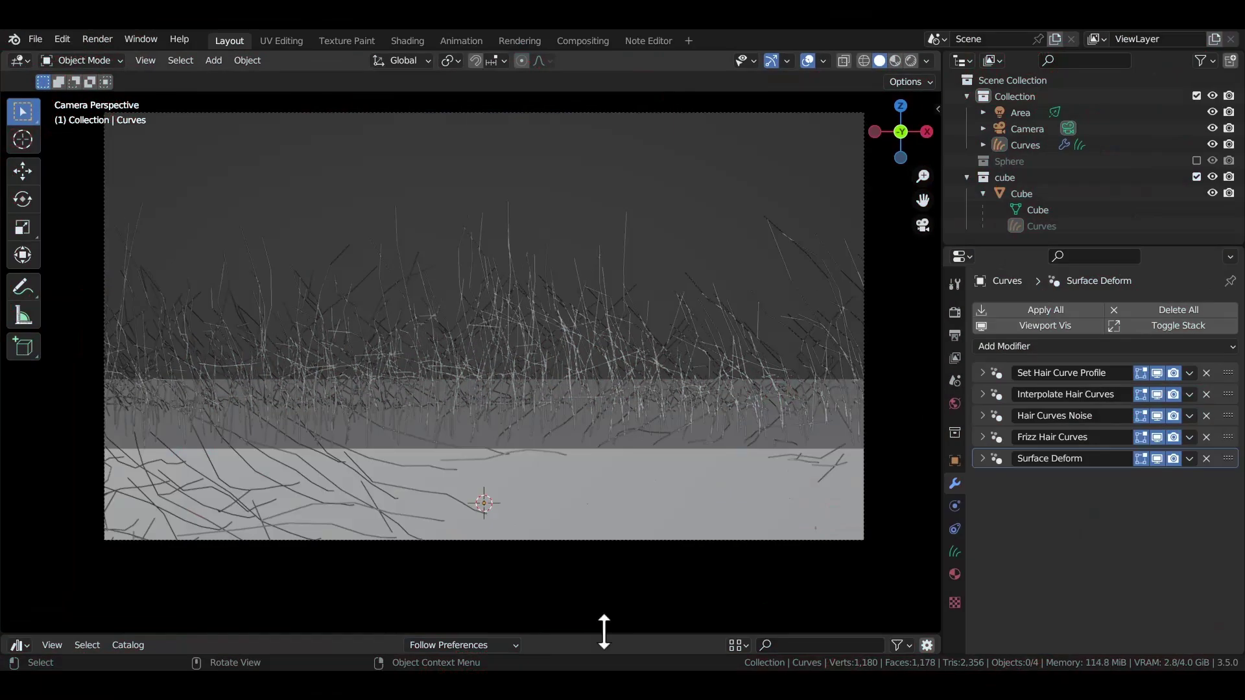
# Apply the Trim Hair Curves asset from the Deformation catalog to the cube's hair curves.
pyautogui.moveTo(603, 633); pyautogui.dragTo(594, 393)
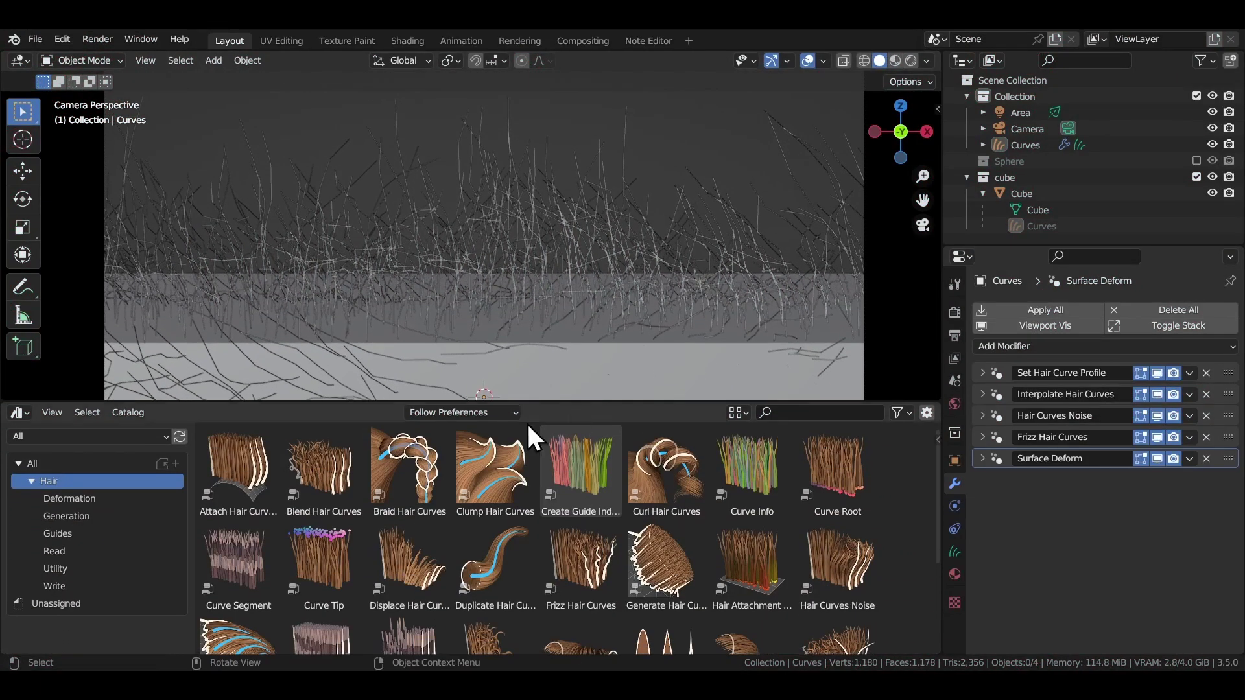
pyautogui.click(79, 499)
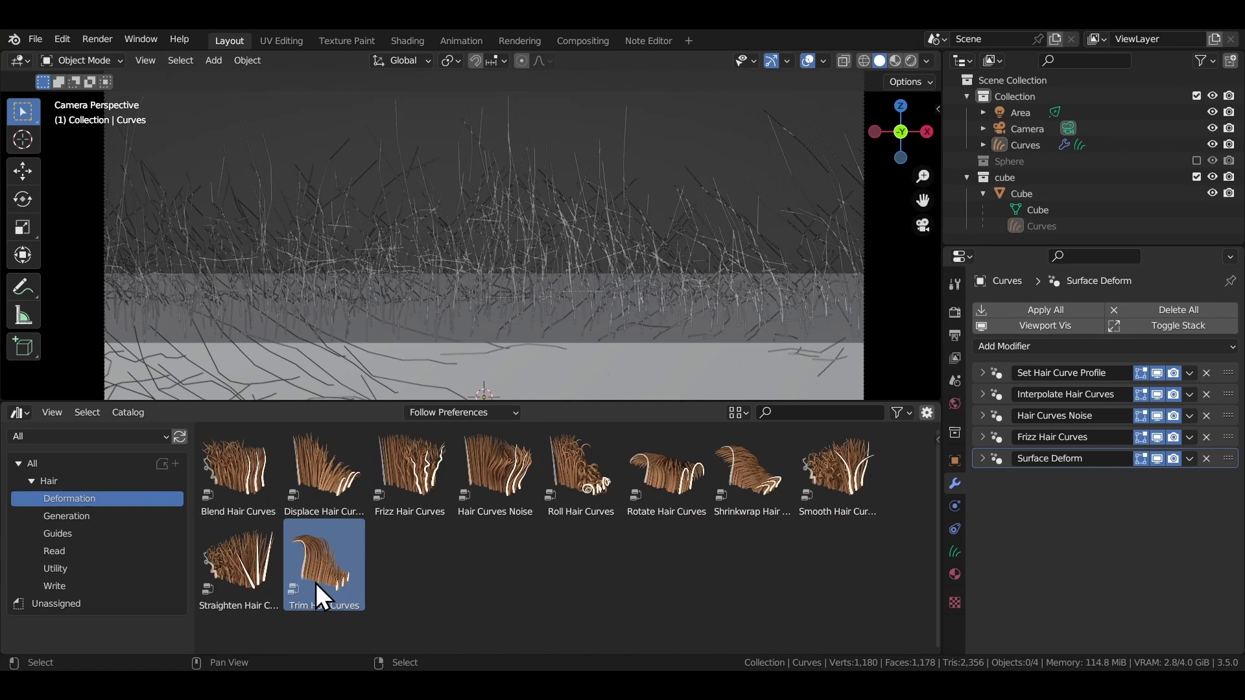
pyautogui.moveTo(360, 535); pyautogui.dragTo(414, 161)
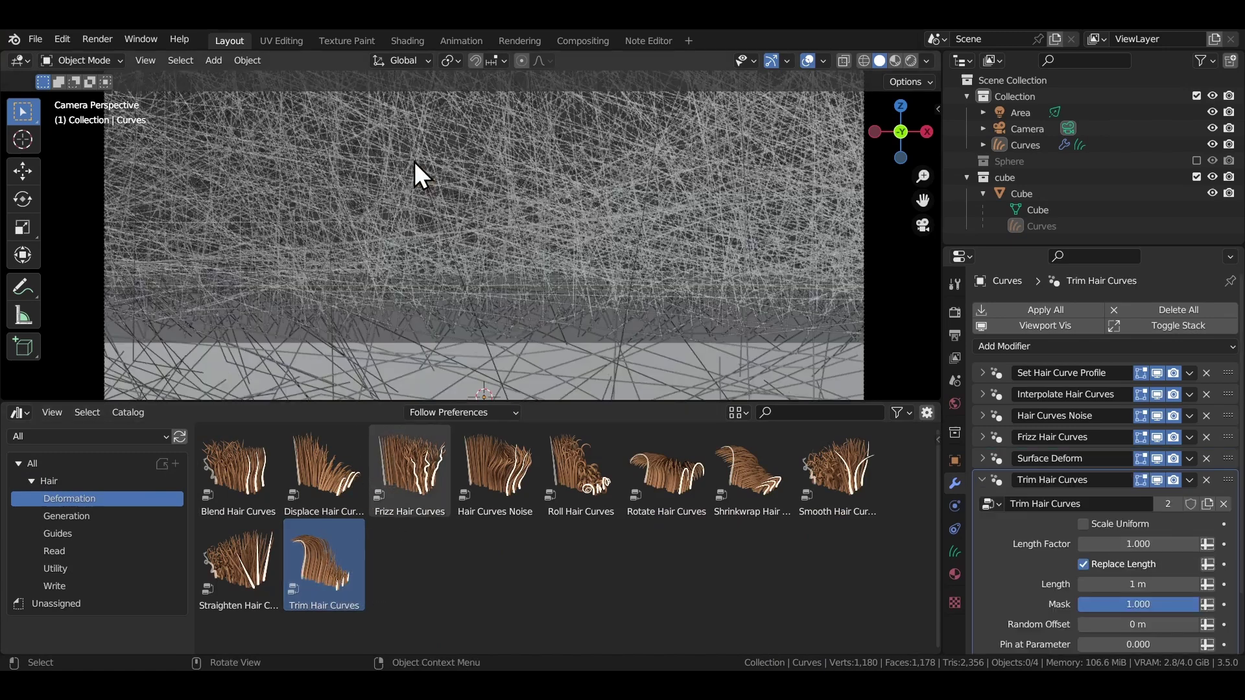
# Set the Trim Hair Curves Length Factor to 0.092, adjust its Random Offset, and collapse the modifier.
pyautogui.moveTo(1137, 544)
pyautogui.mouseDown()
pyautogui.moveTo(1096, 544)
pyautogui.moveTo(1146, 545)
pyautogui.mouseUp()
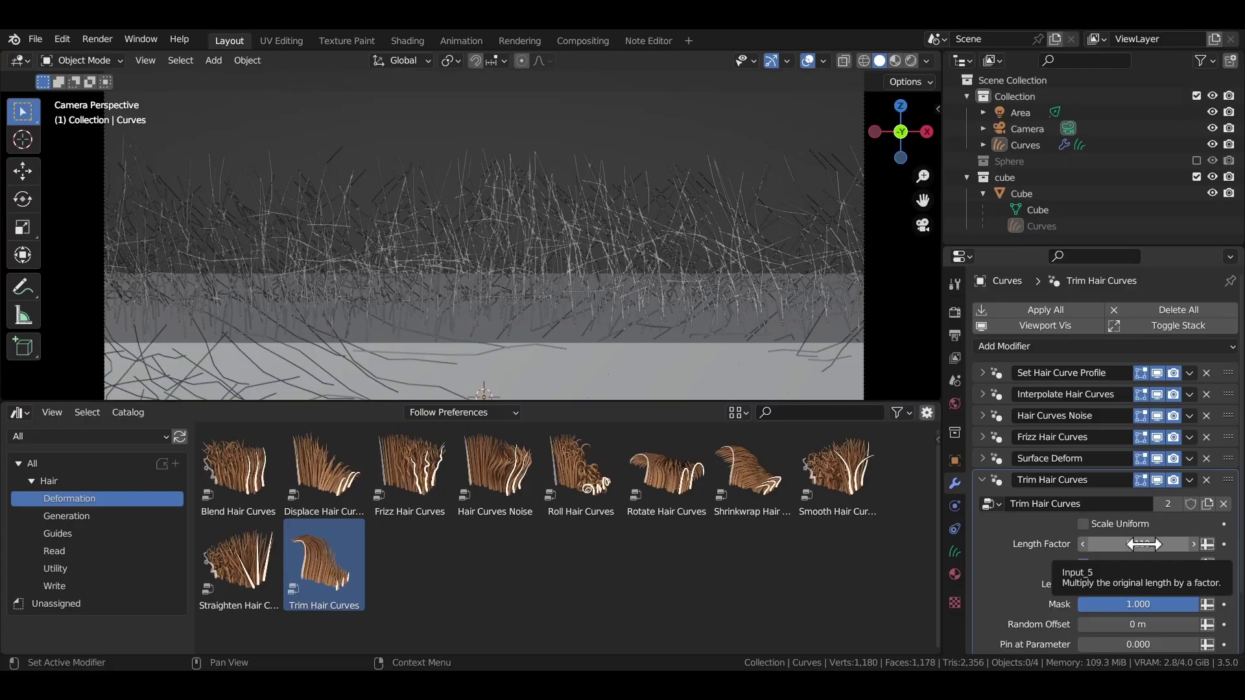
pyautogui.scroll(-3, 1145, 546)
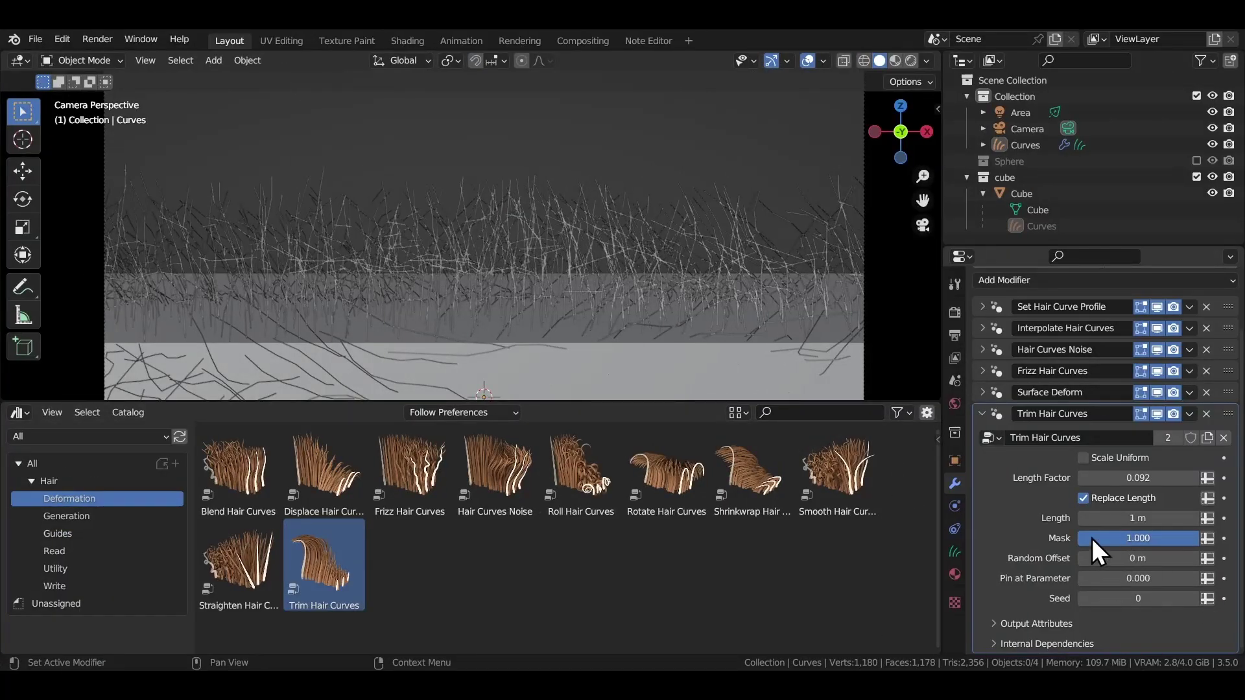
pyautogui.moveTo(1143, 558)
pyautogui.mouseDown()
pyautogui.moveTo(1167, 558)
pyautogui.moveTo(1134, 558)
pyautogui.mouseUp()
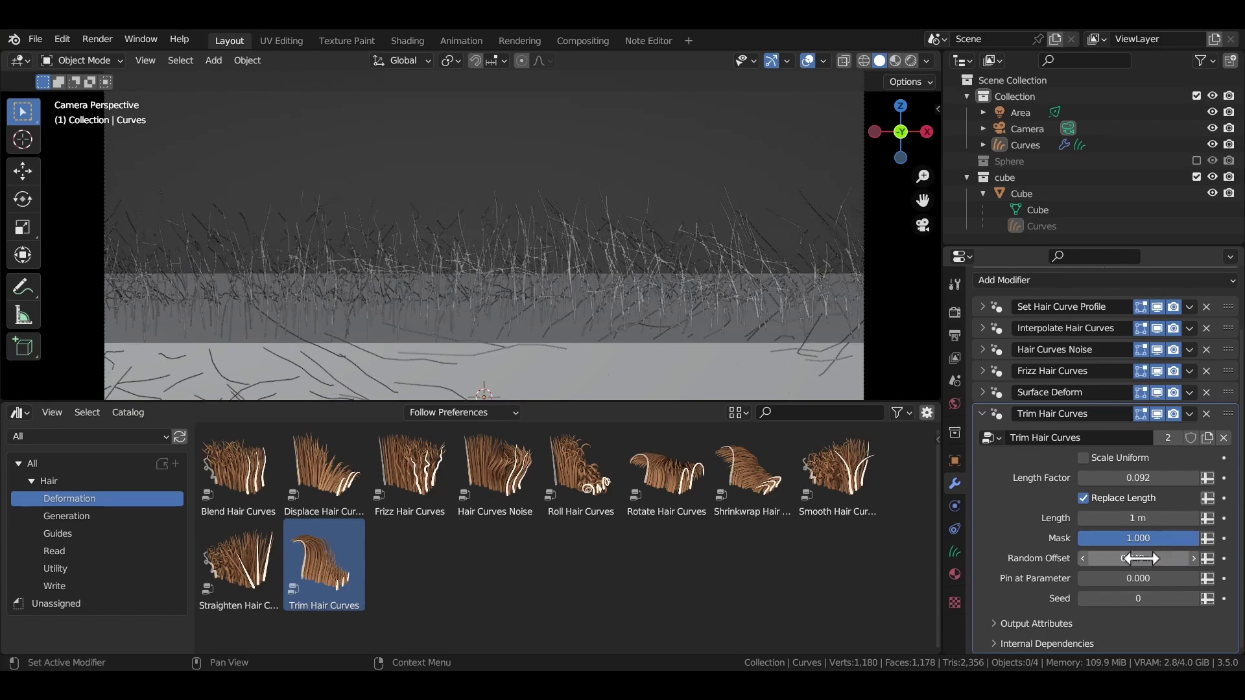
pyautogui.click(982, 414)
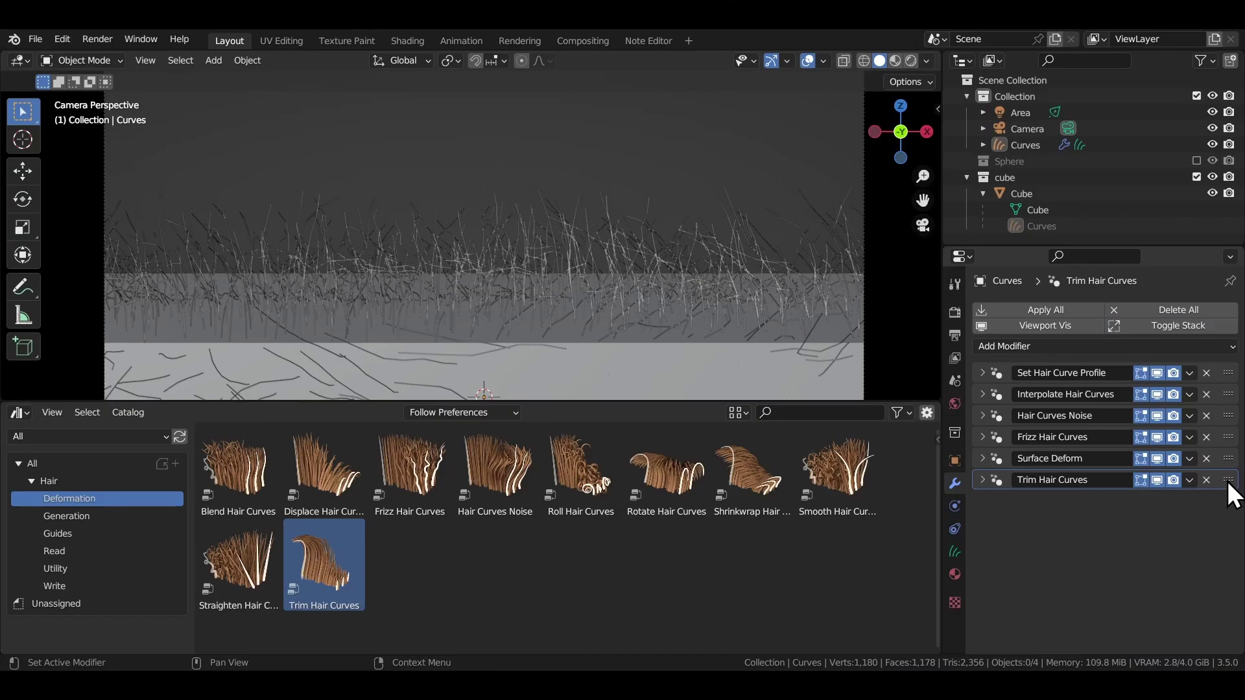
# Try the Trim Hair Curves modifier at different stack positions, leaving it between Frizz Hair Curves and Surface Deform.
pyautogui.moveTo(1228, 484); pyautogui.dragTo(1214, 412)
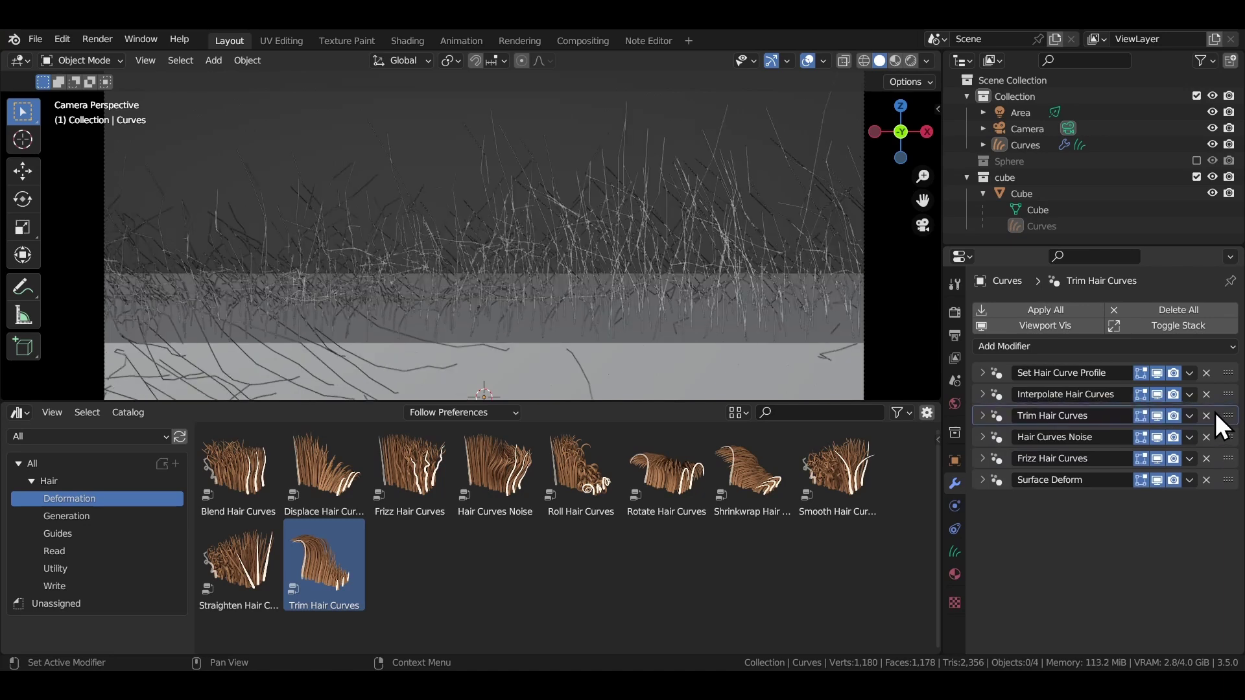
pyautogui.moveTo(1228, 416); pyautogui.dragTo(1230, 444)
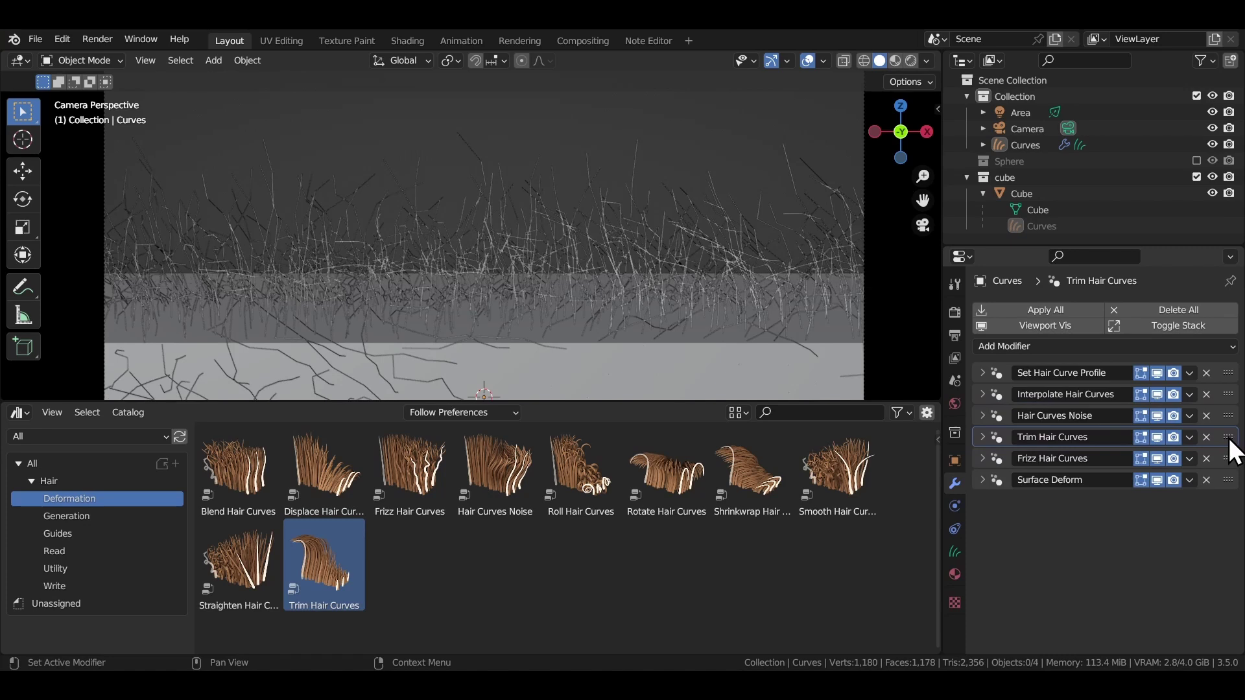
pyautogui.moveTo(1229, 440); pyautogui.dragTo(1233, 456)
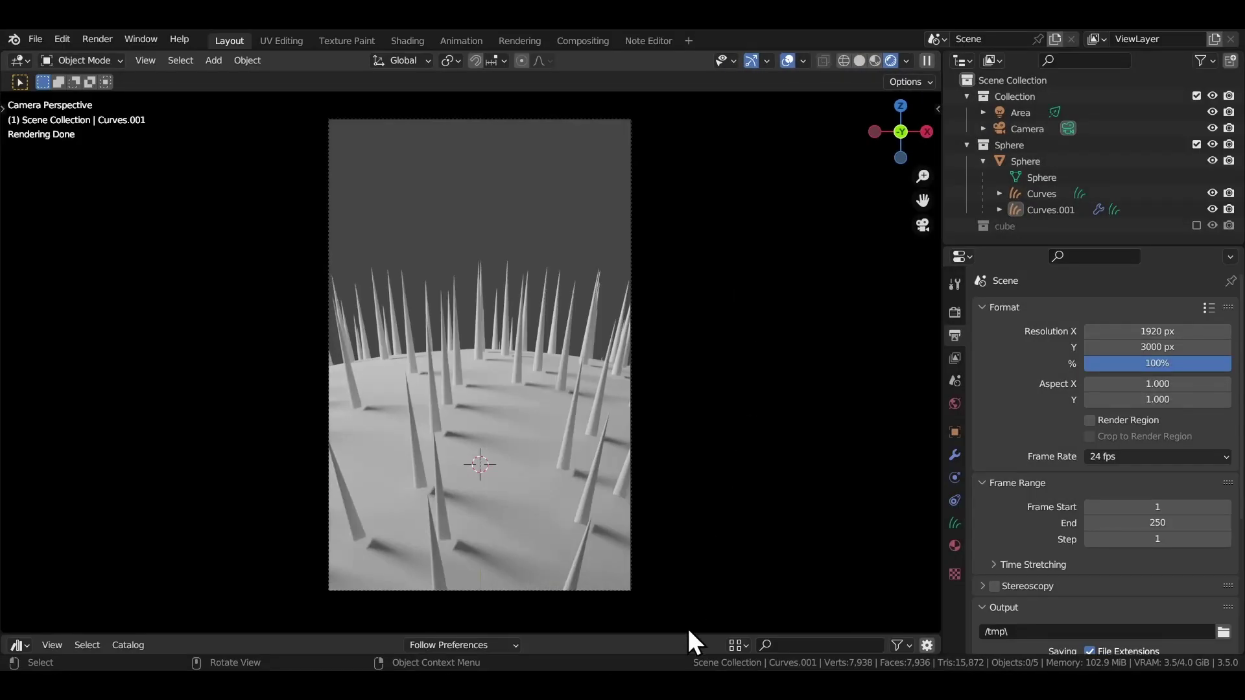
# Apply the Hair Curves Noise and Frizz Hair Curves deformation assets to the sphere's hair, restoring the large viewport.
pyautogui.moveTo(688, 633); pyautogui.dragTo(690, 450)
pyautogui.click(72, 512)
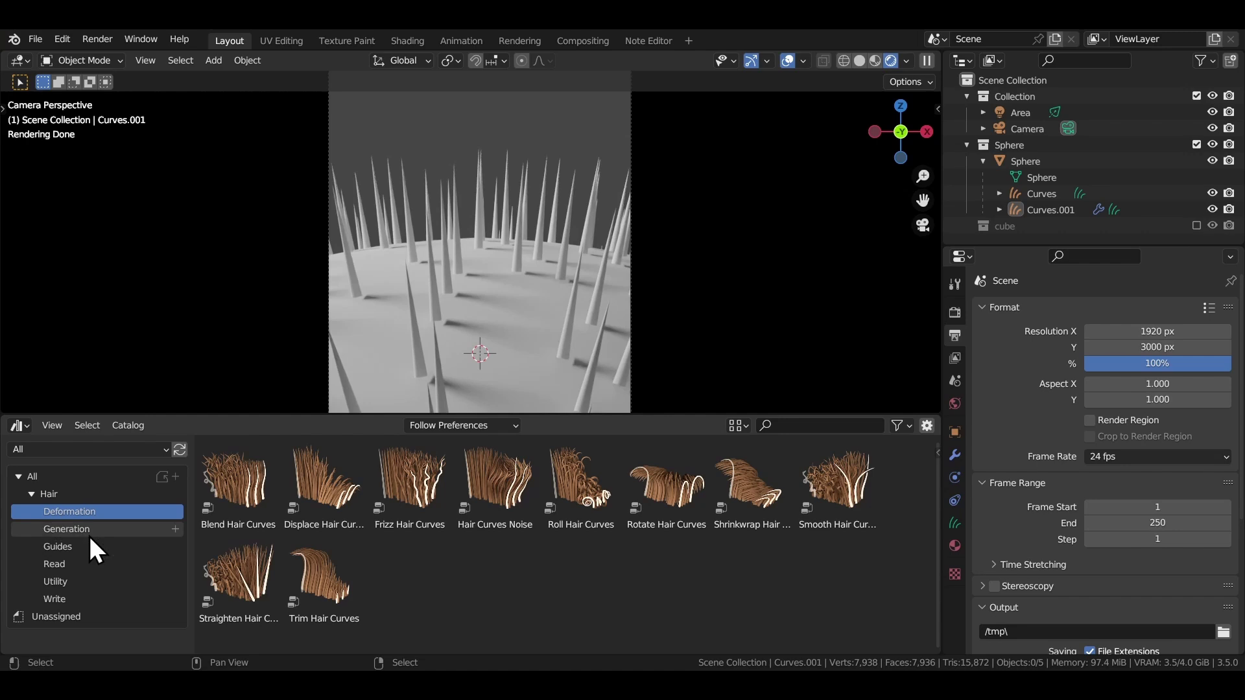
pyautogui.click(490, 507)
pyautogui.moveTo(480, 177); pyautogui.dragTo(480, 178)
pyautogui.moveTo(412, 493); pyautogui.dragTo(434, 173)
pyautogui.moveTo(672, 414); pyautogui.dragTo(676, 641)
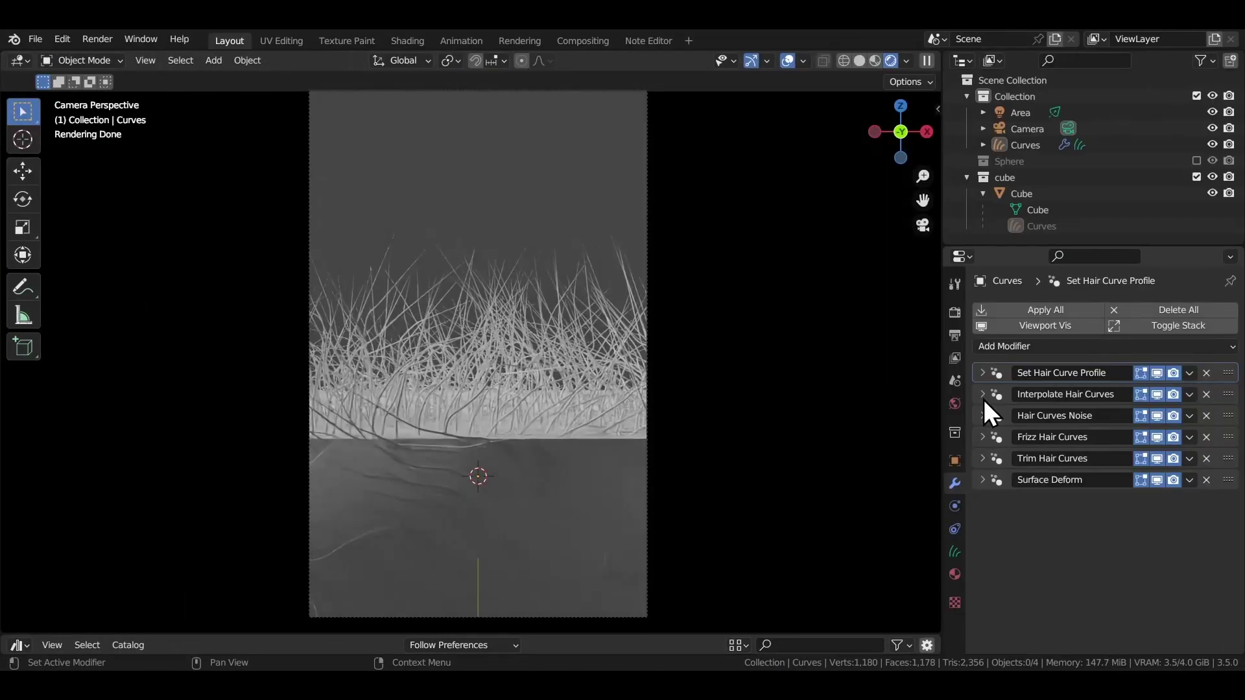
# Set the Density of the Interpolate Hair Curves modifier on the cube's hair to 2000.
pyautogui.click(982, 395)
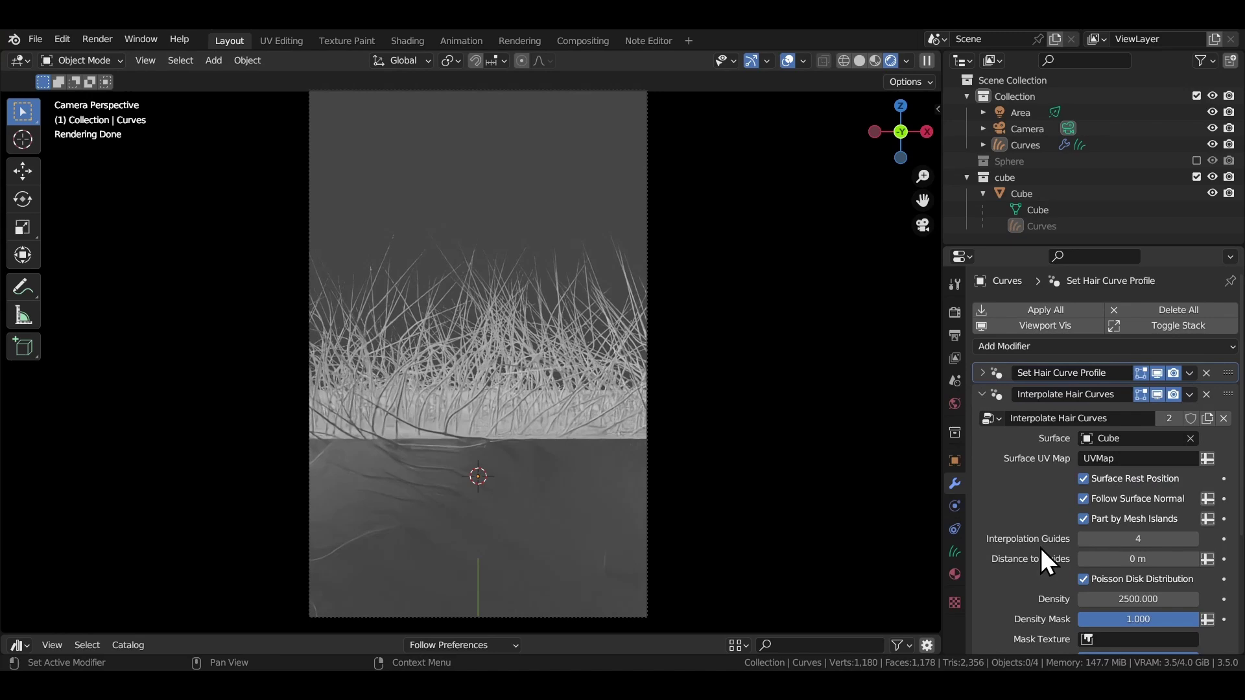
pyautogui.press('Return')
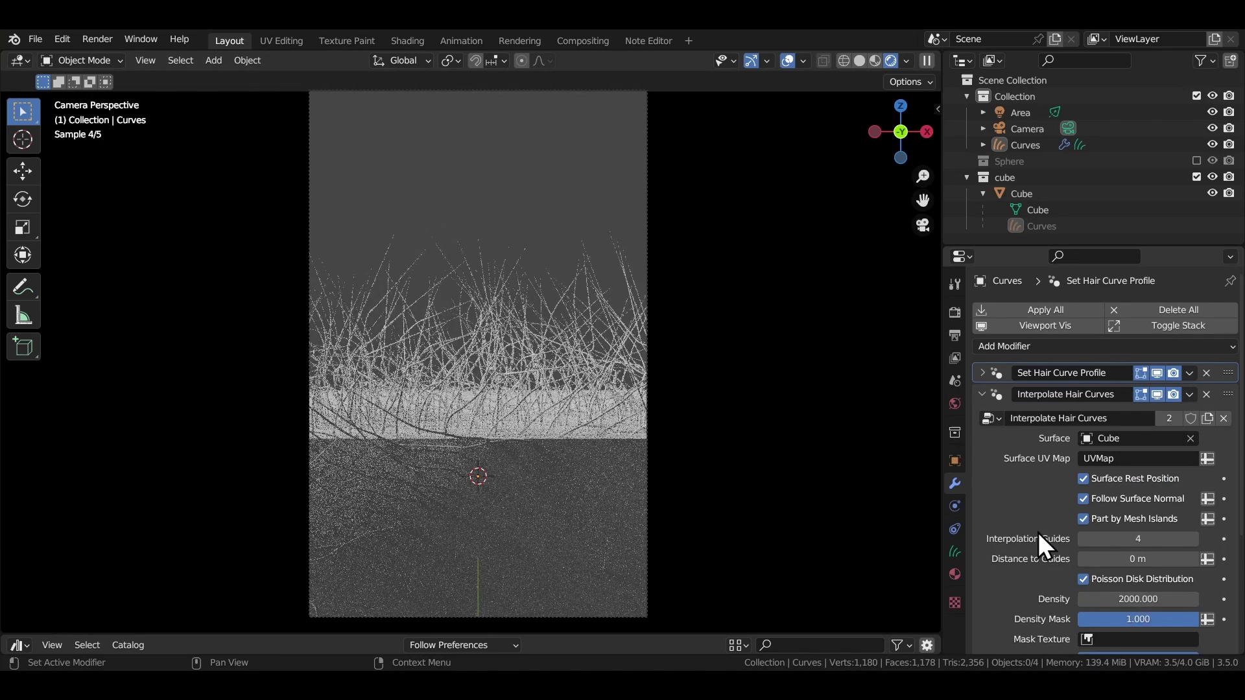
# Set the Density of the Generate Hair Curves modifier on the sphere's hair to 1000.
pyautogui.click(981, 375)
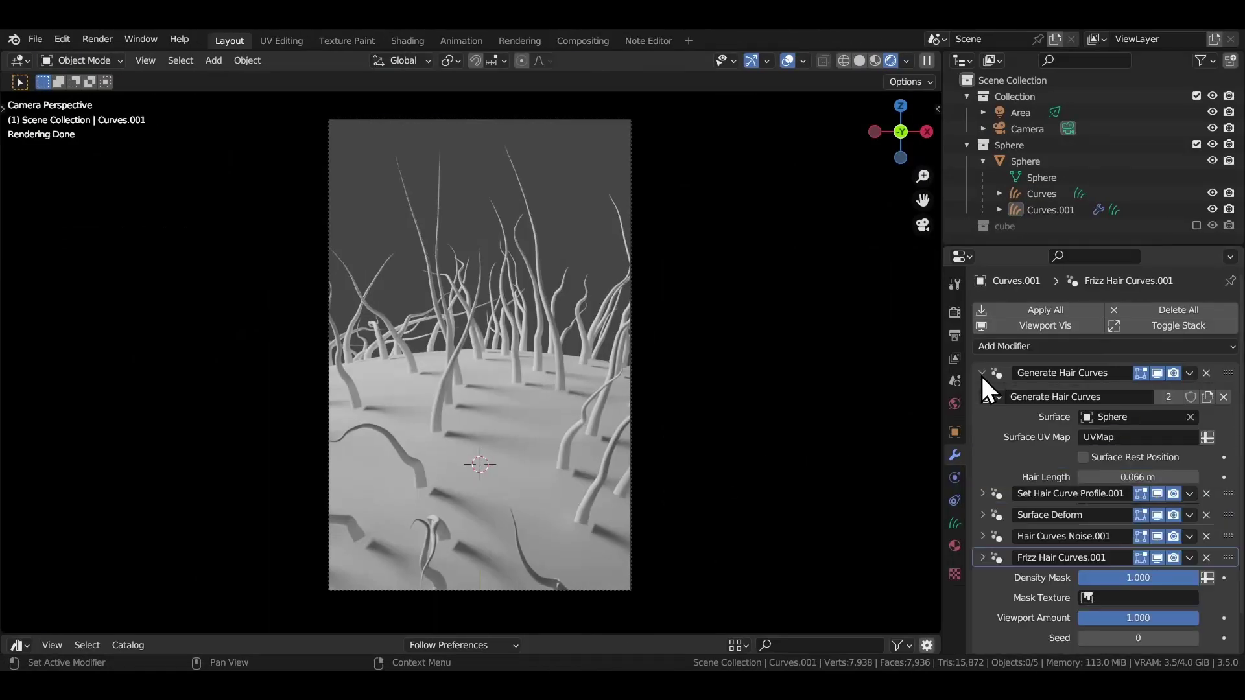
pyautogui.scroll(-1, 998, 421)
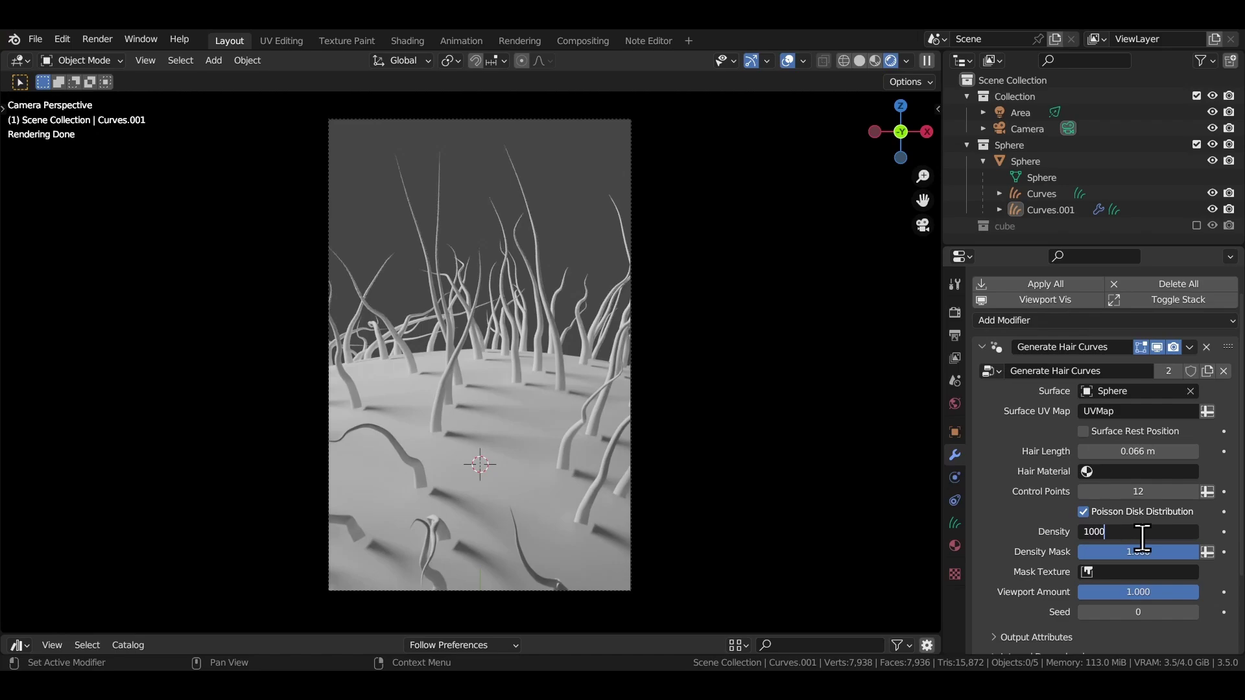
pyautogui.press('Return')
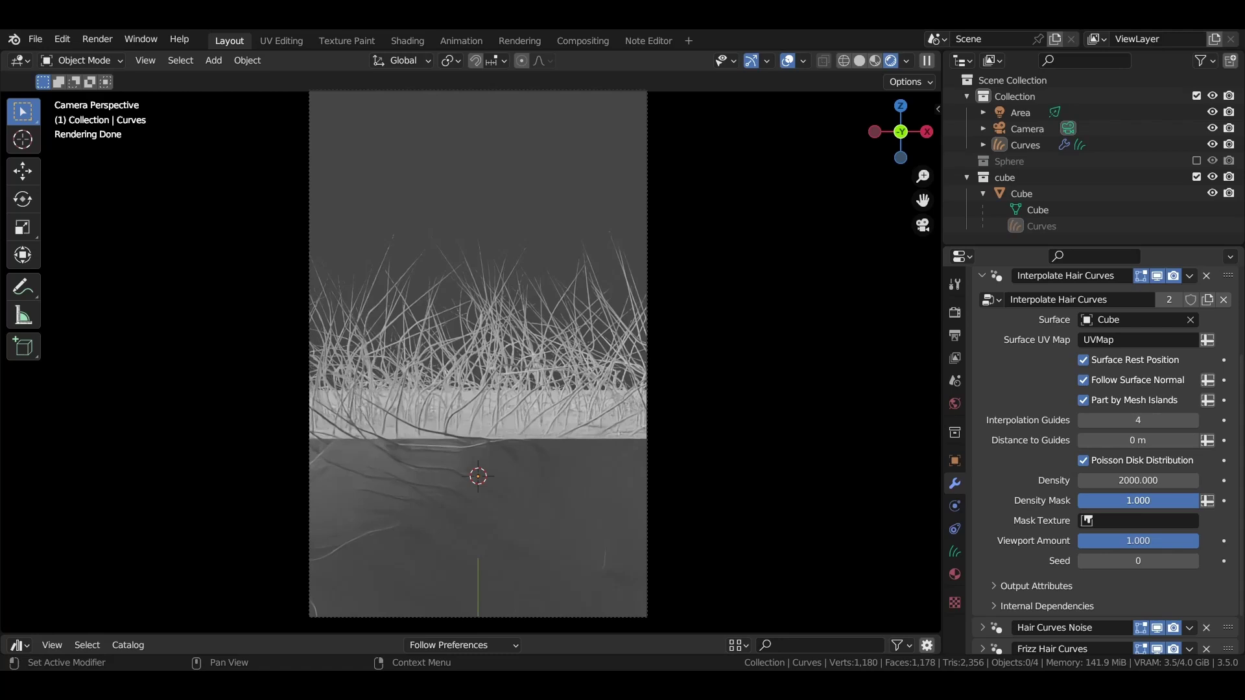
# Lower the Density Mask of the Interpolate Hair Curves modifier on the cube's hair and switch the viewport shading to Rendered.
pyautogui.moveTo(1197, 501); pyautogui.dragTo(1138, 501)
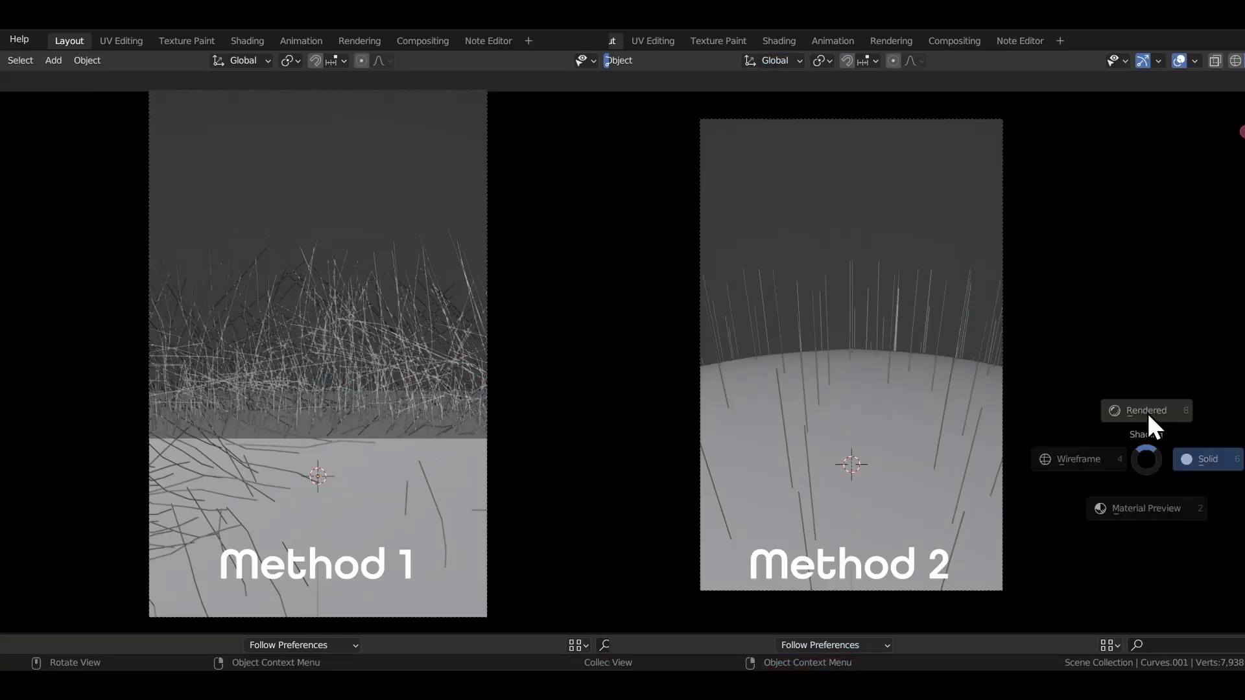
pyautogui.click(1144, 412)
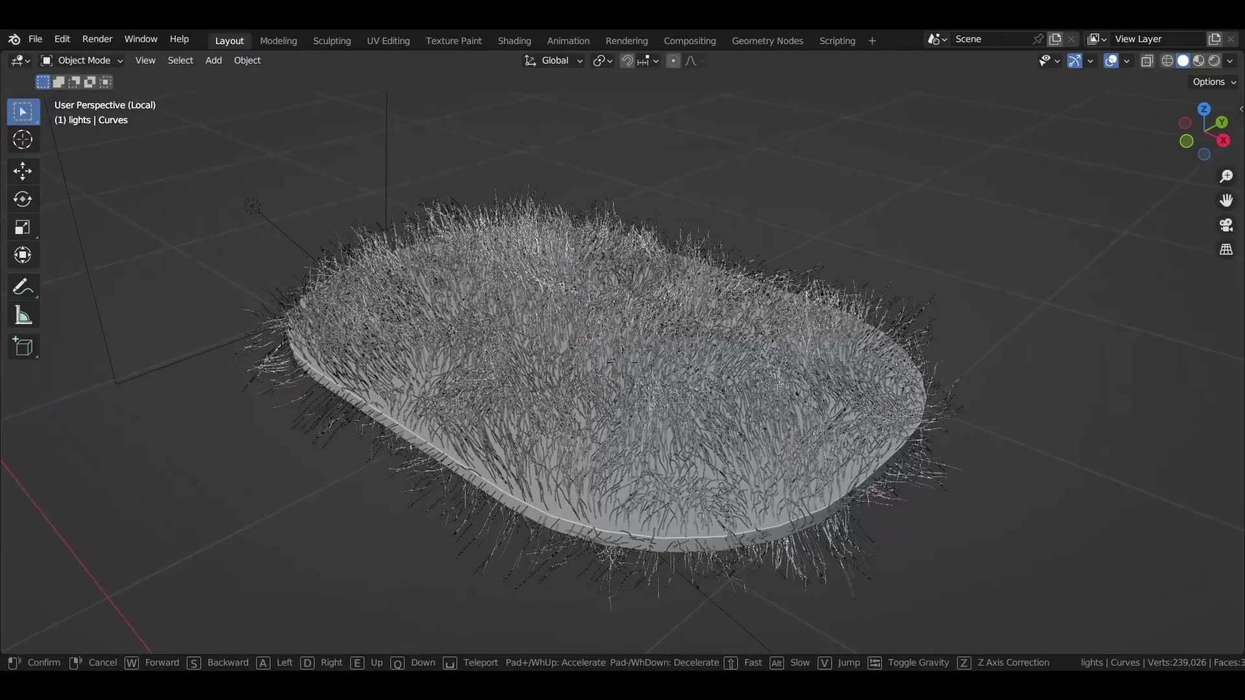
pyautogui.press('d')
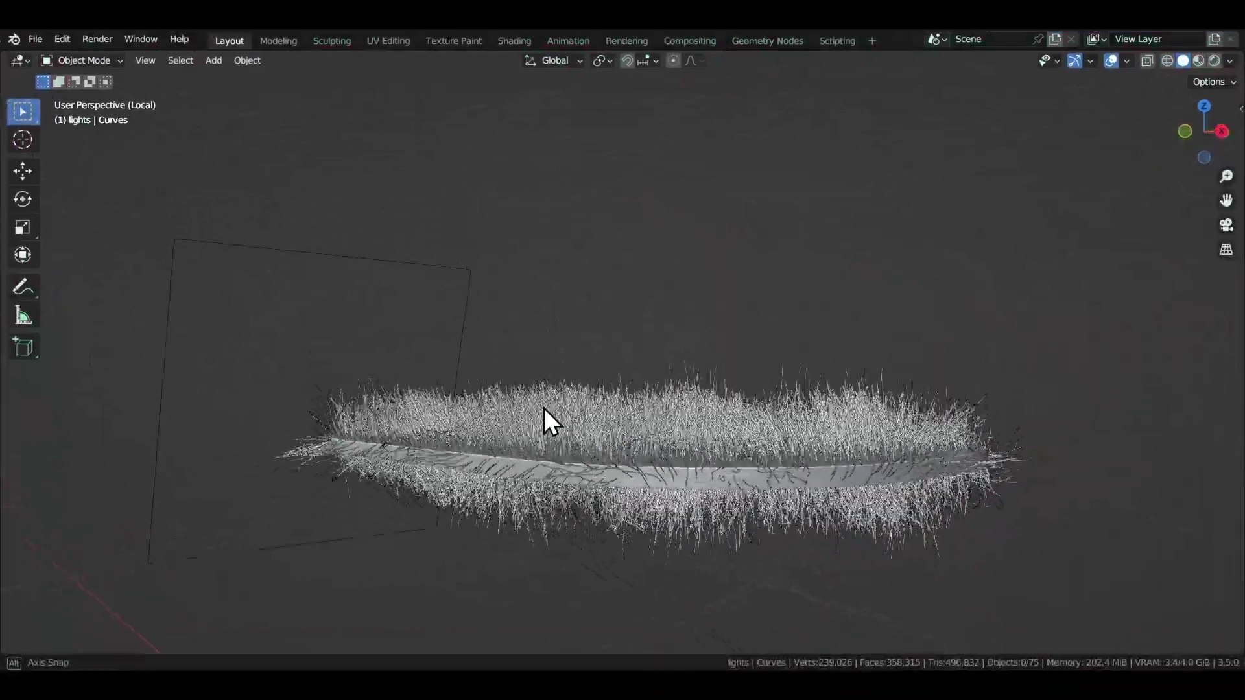
pyautogui.moveTo(543, 407); pyautogui.dragTo(567, 494, button='middle')
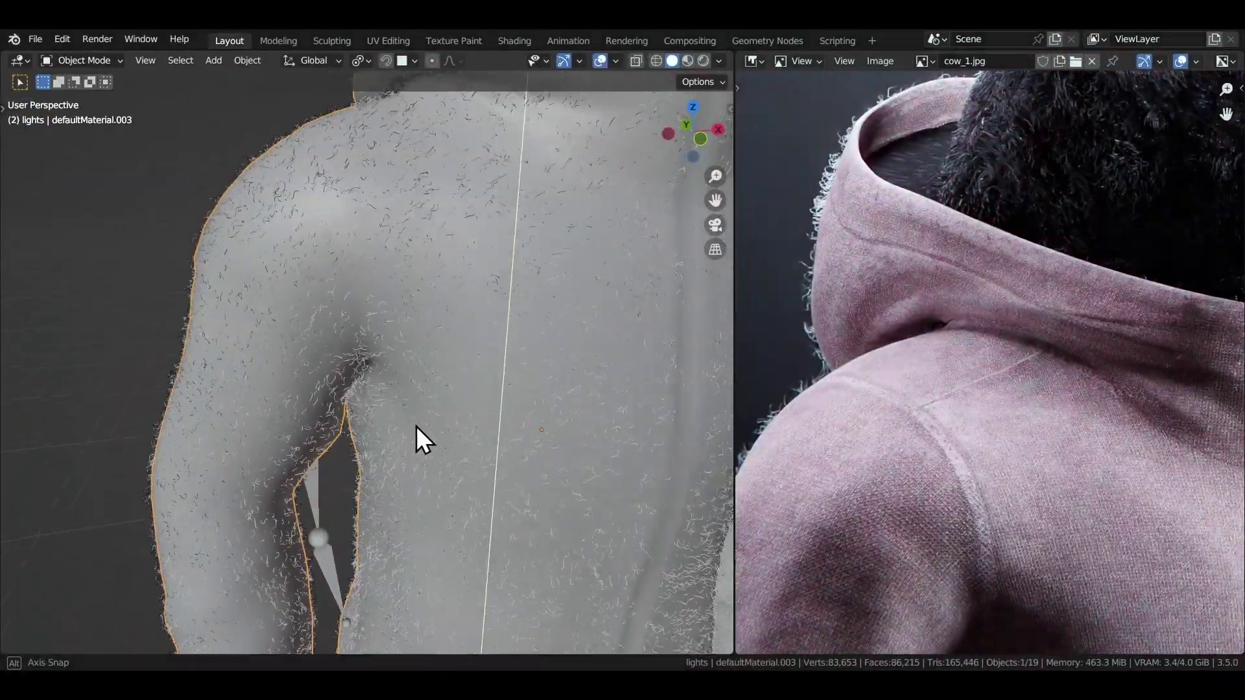
pyautogui.moveTo(416, 425); pyautogui.dragTo(419, 457, button='middle')
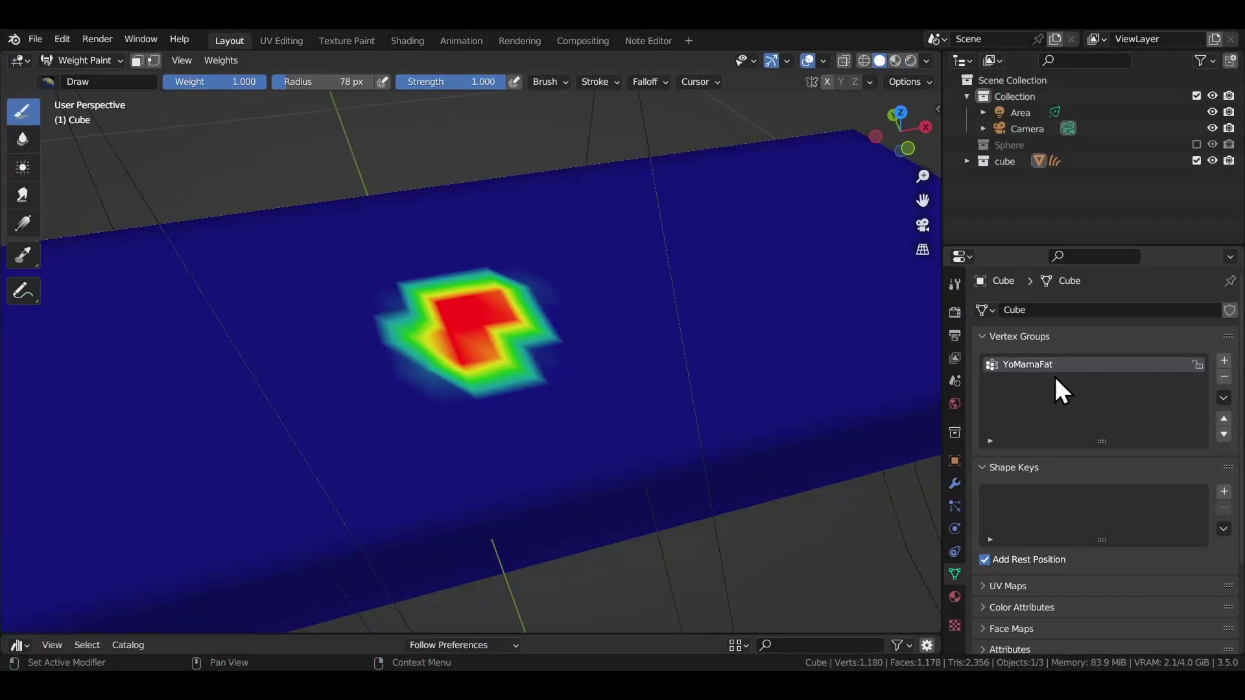
# Weight paint a patch on the cube's upper face at weight 1.000 and copy the vertex group name YoMamaFat.
pyautogui.moveTo(403, 284)
pyautogui.mouseDown()
pyautogui.moveTo(437, 394)
pyautogui.moveTo(564, 373)
pyautogui.moveTo(558, 287)
pyautogui.moveTo(466, 251)
pyautogui.moveTo(385, 299)
pyautogui.moveTo(420, 375)
pyautogui.moveTo(530, 365)
pyautogui.moveTo(484, 261)
pyautogui.moveTo(476, 313)
pyautogui.moveTo(424, 300)
pyautogui.moveTo(461, 280)
pyautogui.moveTo(411, 328)
pyautogui.moveTo(421, 277)
pyautogui.mouseUp()
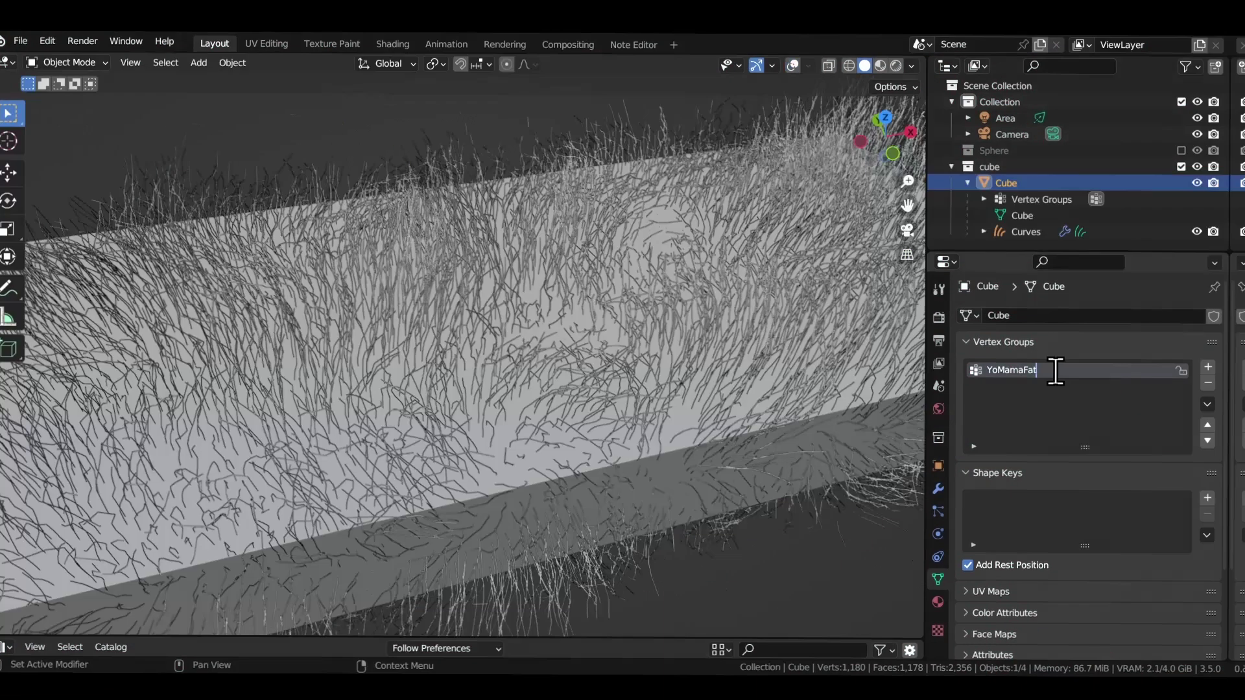
pyautogui.doubleClick(1005, 365)
pyautogui.hotkey('ctrl', 'c')
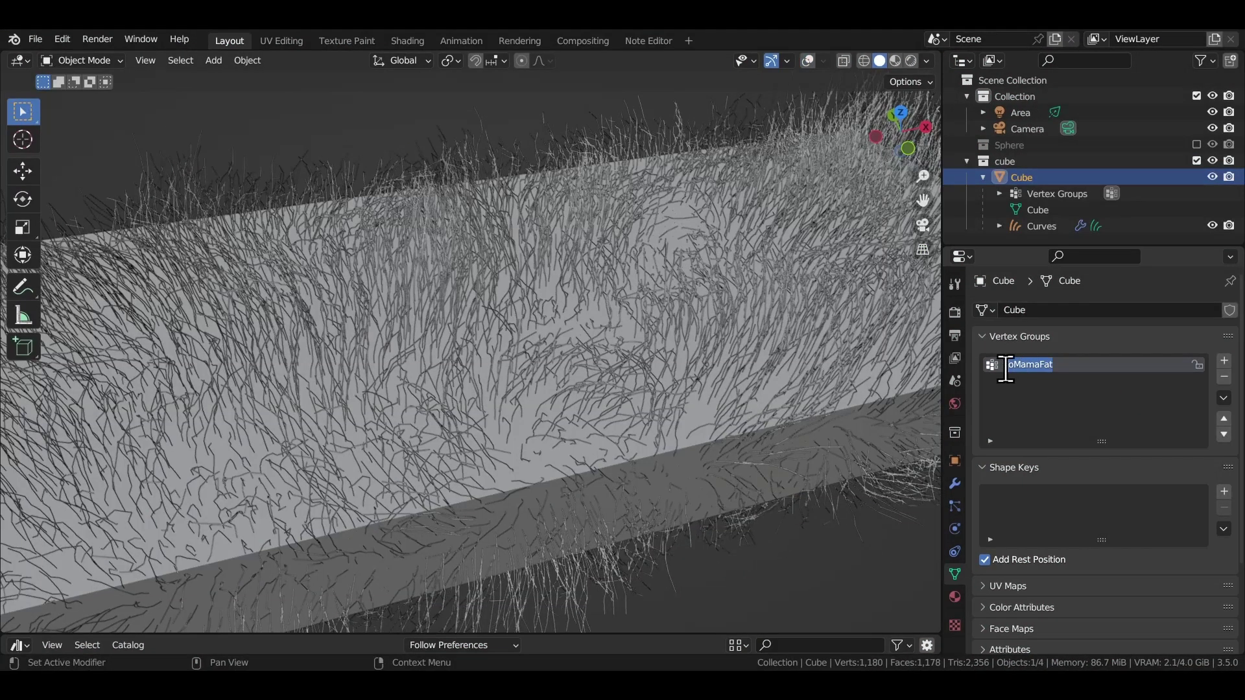
# Use the YoMamaFat attribute as the Density Mask of the hair's Interpolate Hair Curves modifier and view the result through the camera.
pyautogui.click(720, 179)
pyautogui.click(954, 484)
pyautogui.scroll(-10, 1006, 463)
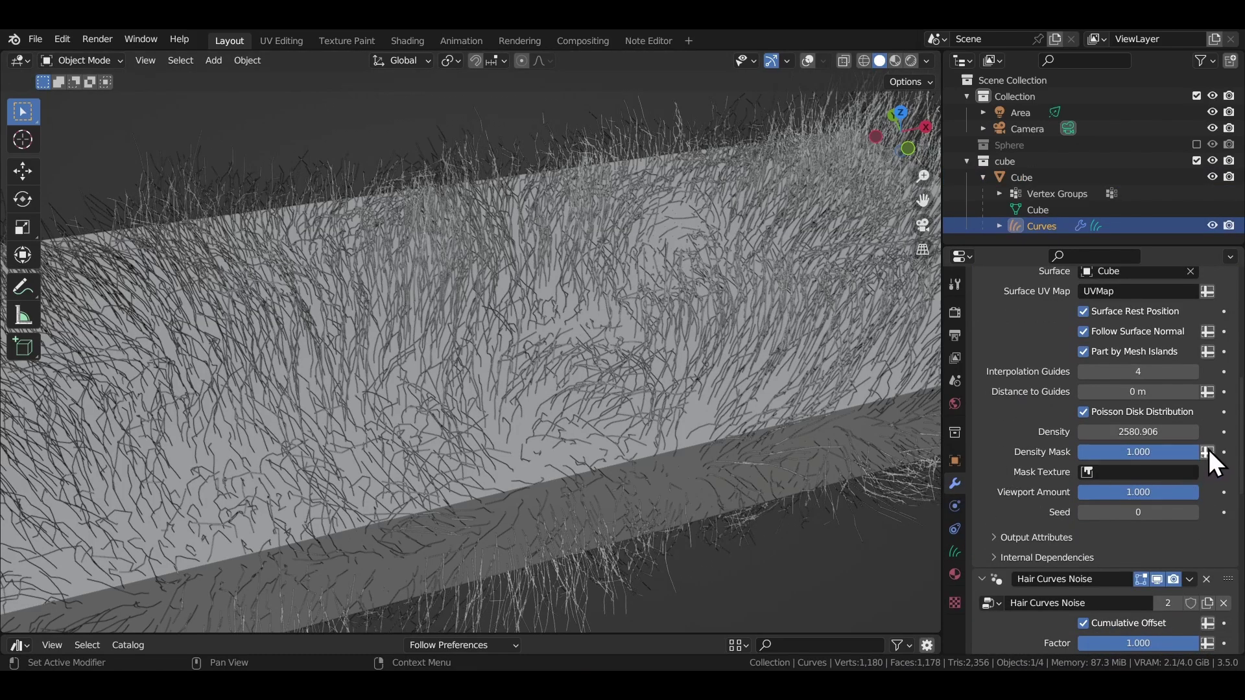
pyautogui.click(1207, 452)
pyautogui.click(1106, 451)
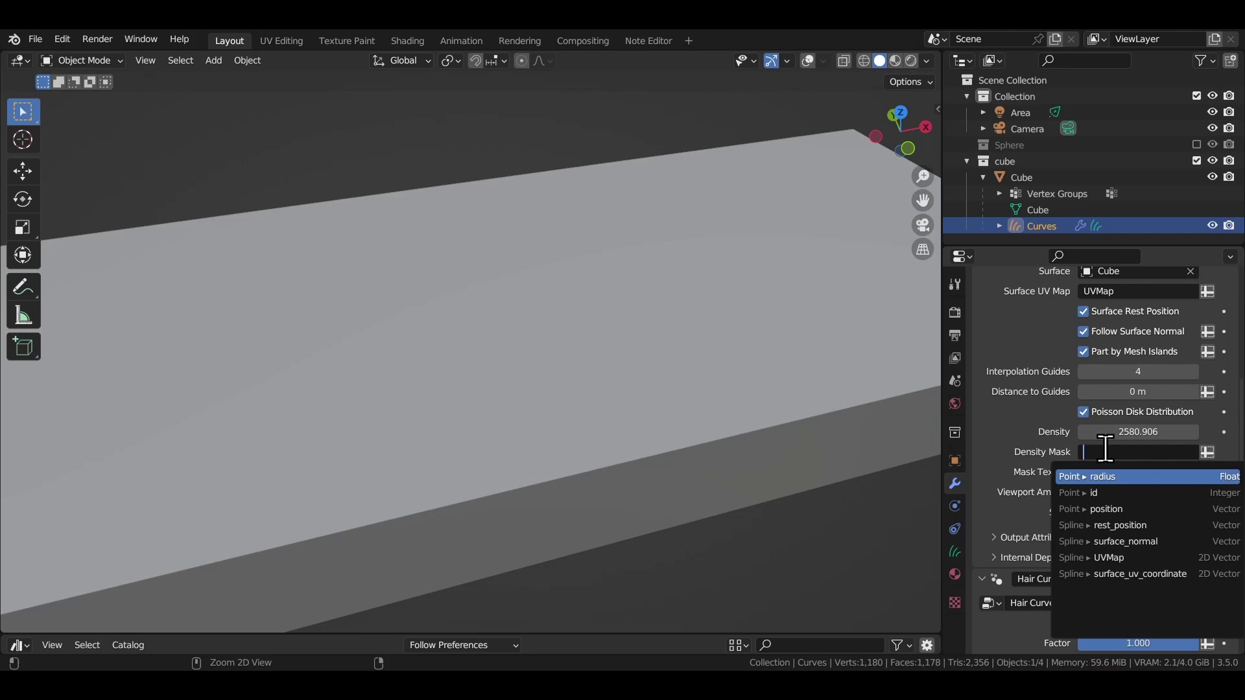
pyautogui.hotkey('ctrl', 'v')
pyautogui.press('Return')
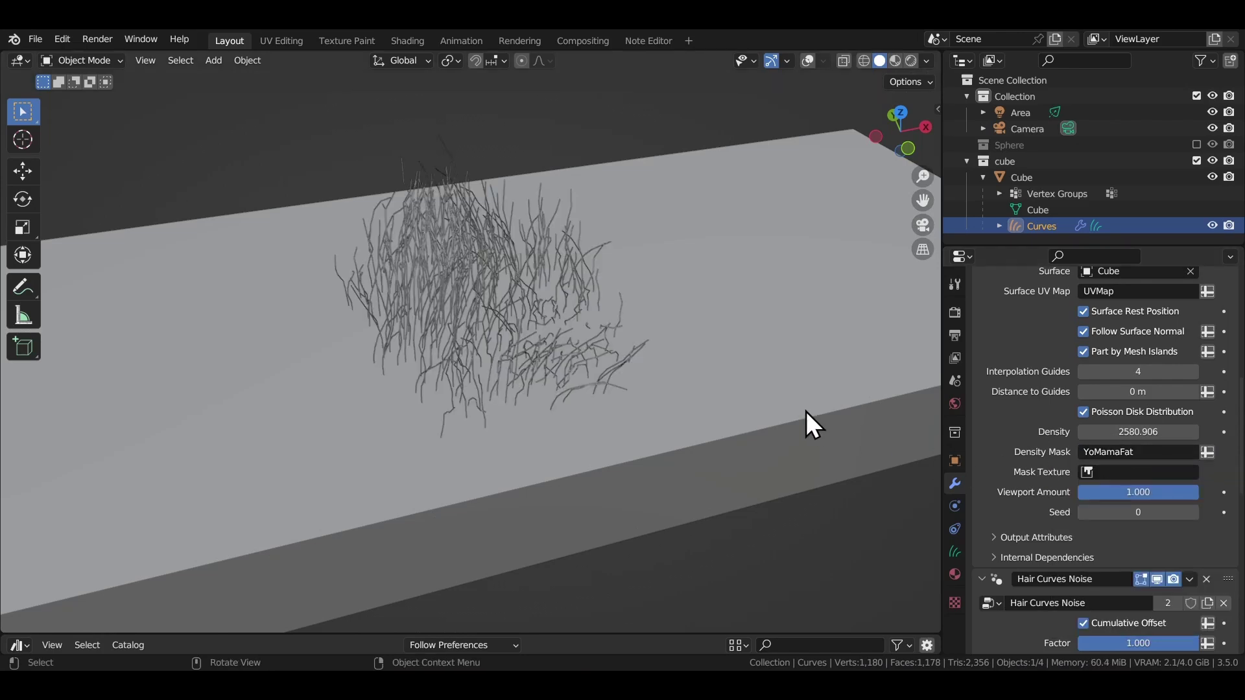
pyautogui.press('KP_0')
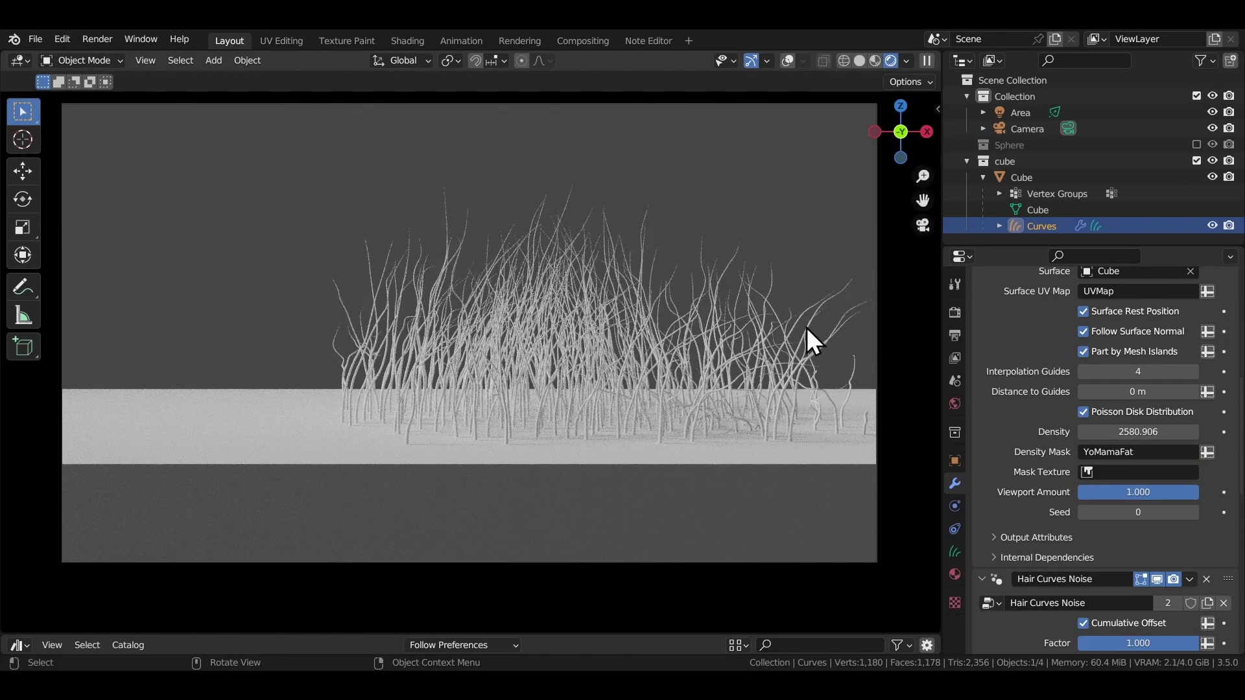
# Return the Density Mask to a plain value and paint a white spot on the cube's Cube Base Color texture.
pyautogui.click(1207, 452)
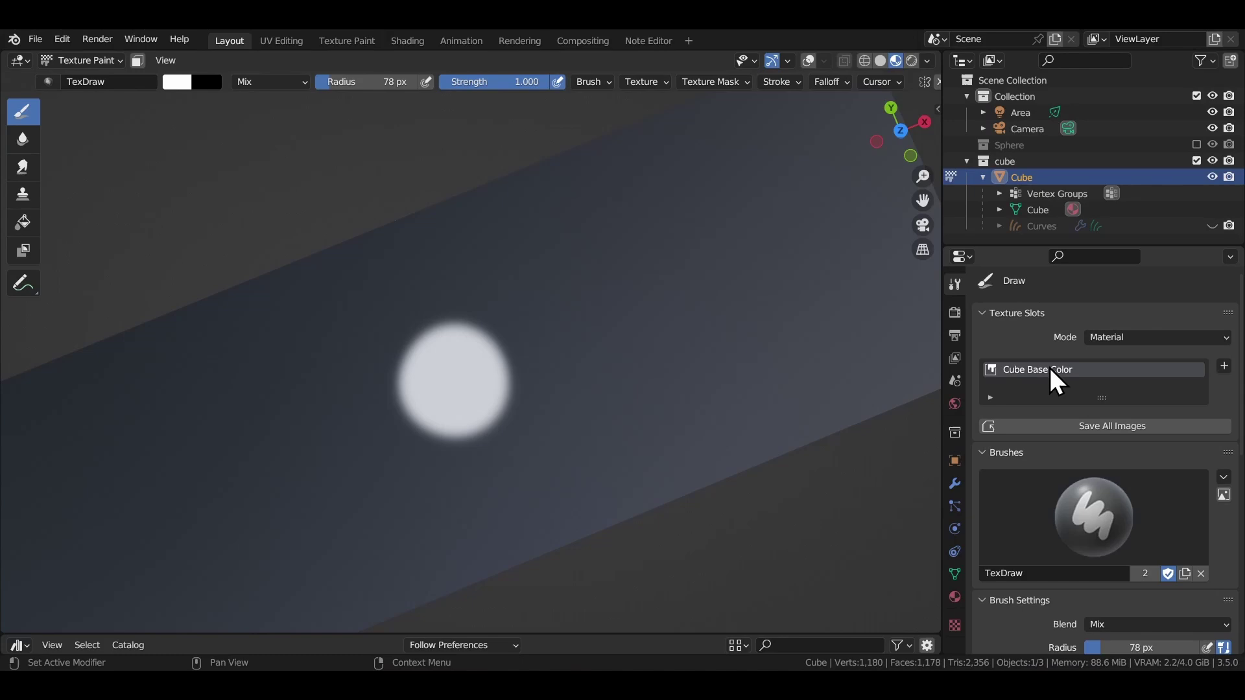
pyautogui.moveTo(445, 350)
pyautogui.mouseDown()
pyautogui.moveTo(424, 388)
pyautogui.moveTo(484, 338)
pyautogui.moveTo(427, 403)
pyautogui.moveTo(497, 322)
pyautogui.moveTo(398, 386)
pyautogui.moveTo(508, 343)
pyautogui.moveTo(378, 383)
pyautogui.moveTo(521, 387)
pyautogui.moveTo(395, 341)
pyautogui.moveTo(533, 453)
pyautogui.mouseUp()
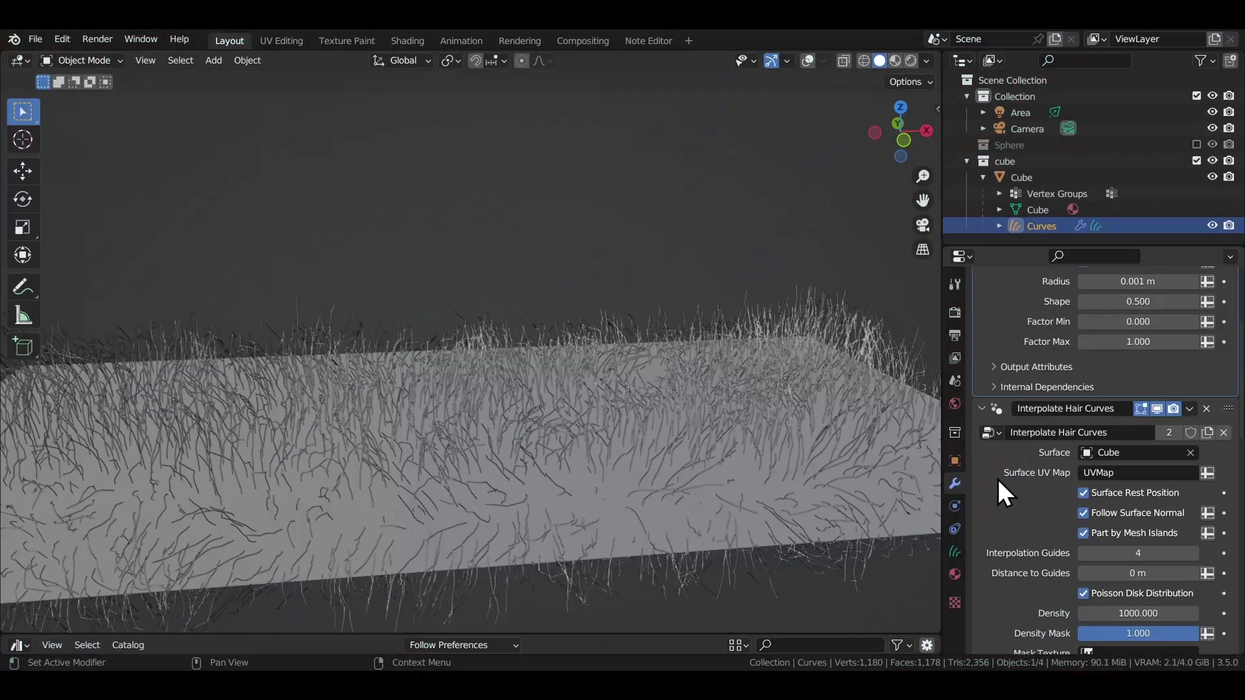
# Assign Cube Base Color as the Mask Texture of the Interpolate Hair Curves modifier and show the camera view with Rendered shading.
pyautogui.scroll(-5, 1037, 480)
pyautogui.click(1115, 446)
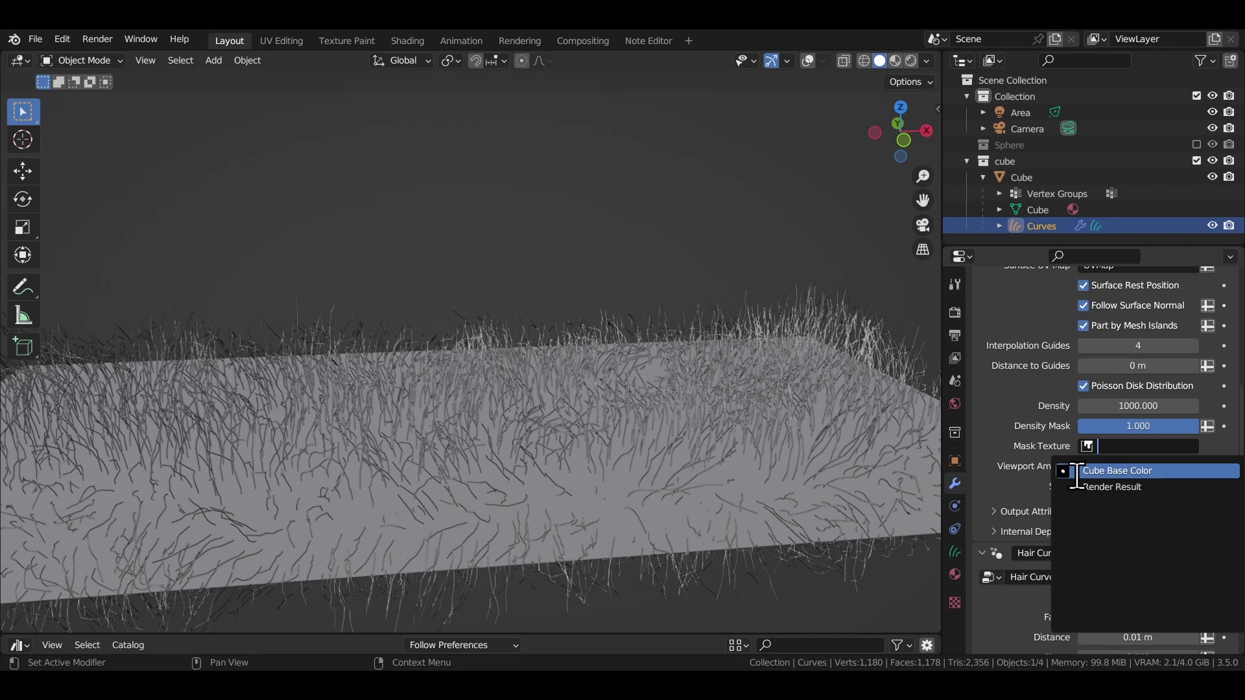
pyautogui.click(1098, 471)
pyautogui.press('KP_0')
pyautogui.press('z')
pyautogui.click(558, 308)
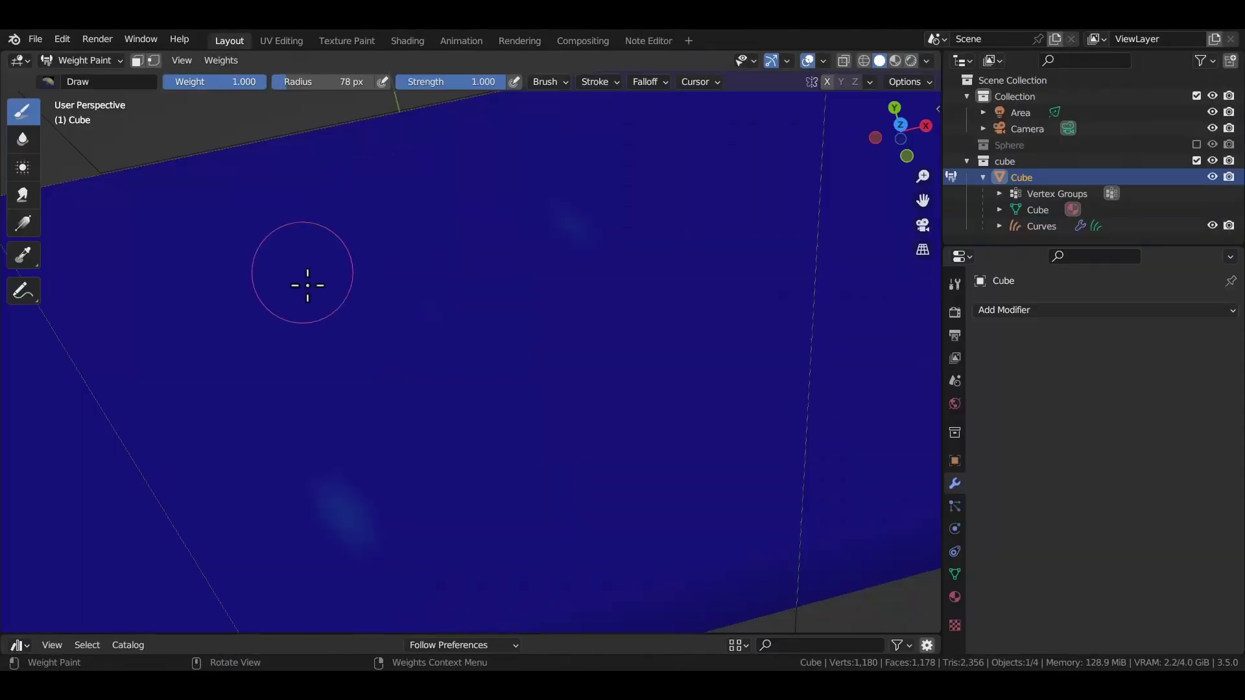
# Weight paint several patches on the cube's upper face, varying the brush weight between strokes.
pyautogui.moveTo(305, 283)
pyautogui.mouseDown()
pyautogui.moveTo(454, 309)
pyautogui.moveTo(437, 378)
pyautogui.moveTo(436, 282)
pyautogui.moveTo(427, 413)
pyautogui.mouseUp()
pyautogui.moveTo(245, 82); pyautogui.dragTo(194, 83)
pyautogui.moveTo(337, 389)
pyautogui.mouseDown()
pyautogui.moveTo(417, 389)
pyautogui.moveTo(431, 361)
pyautogui.moveTo(558, 363)
pyautogui.mouseUp()
pyautogui.moveTo(195, 81); pyautogui.dragTo(255, 82)
pyautogui.moveTo(285, 285)
pyautogui.mouseDown()
pyautogui.moveTo(422, 500)
pyautogui.moveTo(547, 211)
pyautogui.moveTo(304, 355)
pyautogui.mouseUp()
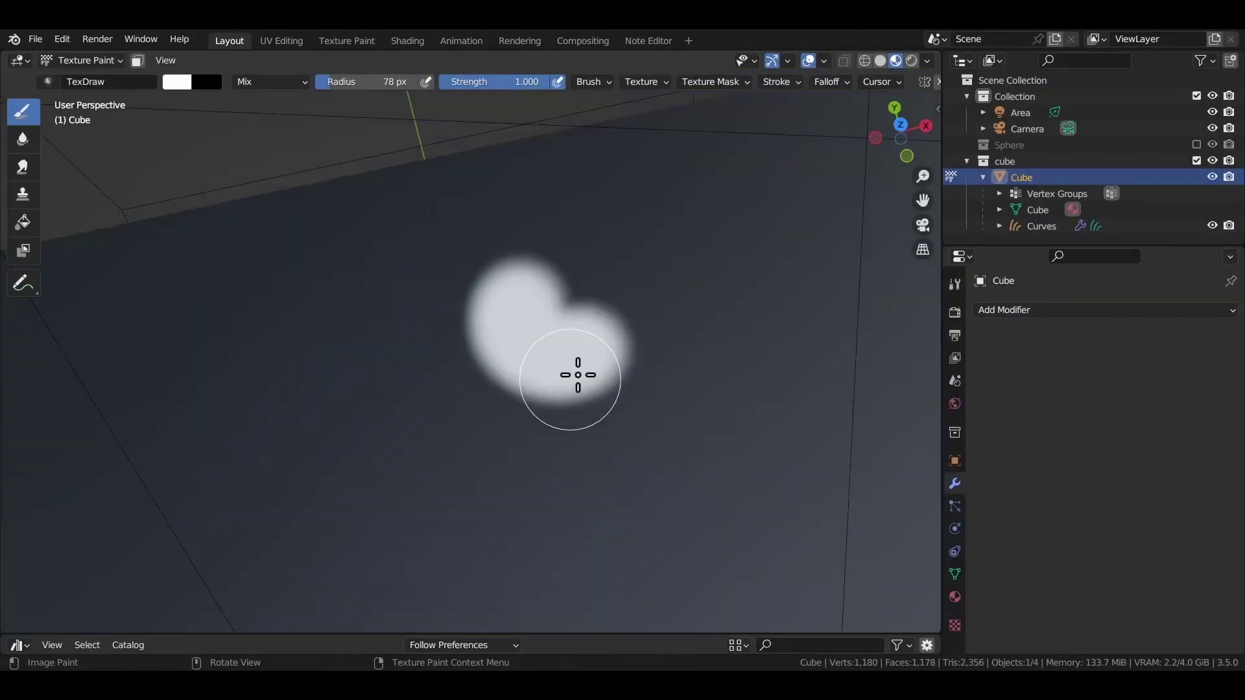
# Texture paint a white area on the cube's upper face, set the brush colour to grey with Value 0.572, and paint with it.
pyautogui.moveTo(575, 372)
pyautogui.mouseDown()
pyautogui.moveTo(534, 405)
pyautogui.moveTo(527, 369)
pyautogui.mouseUp()
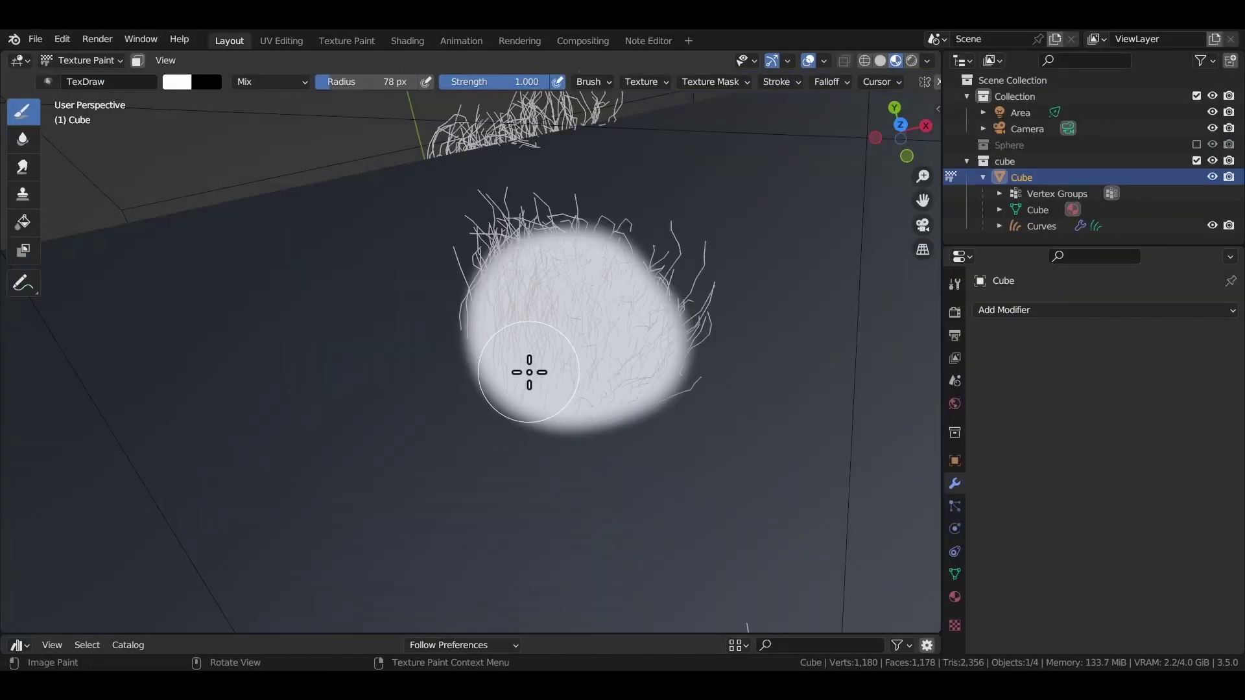
pyautogui.click(177, 82)
pyautogui.click(305, 159)
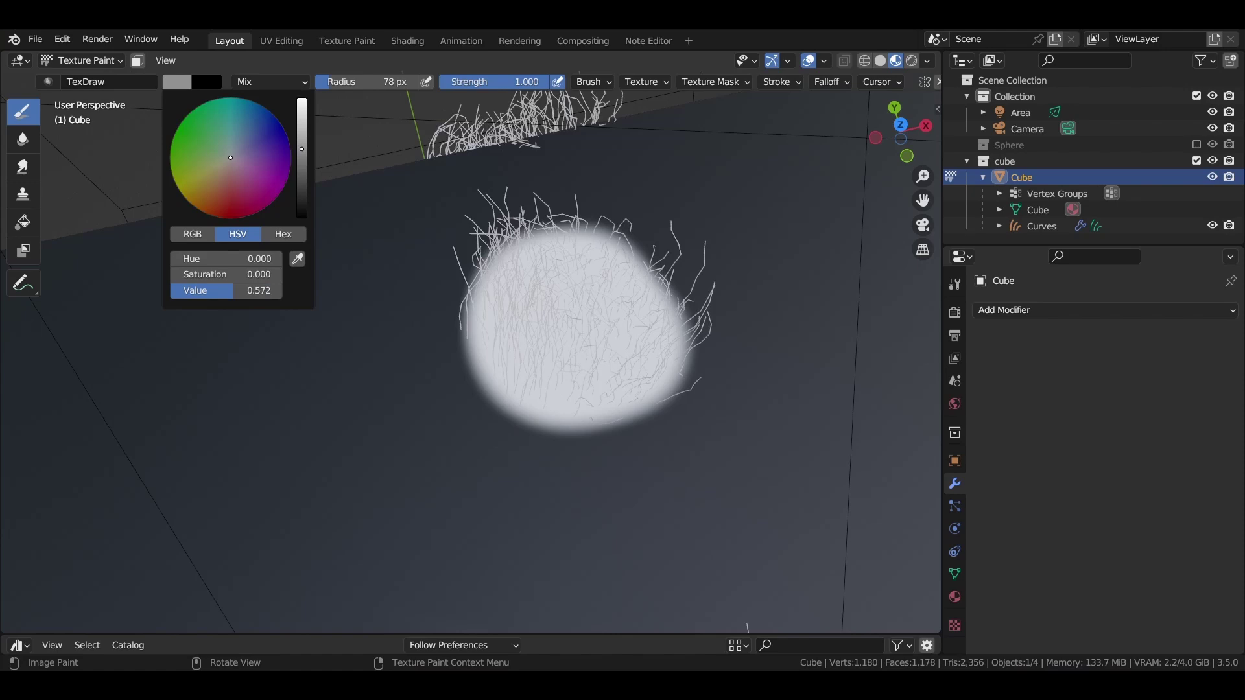
pyautogui.moveTo(410, 364)
pyautogui.mouseDown()
pyautogui.moveTo(396, 400)
pyautogui.moveTo(428, 448)
pyautogui.moveTo(520, 498)
pyautogui.moveTo(678, 480)
pyautogui.moveTo(731, 435)
pyautogui.mouseUp()
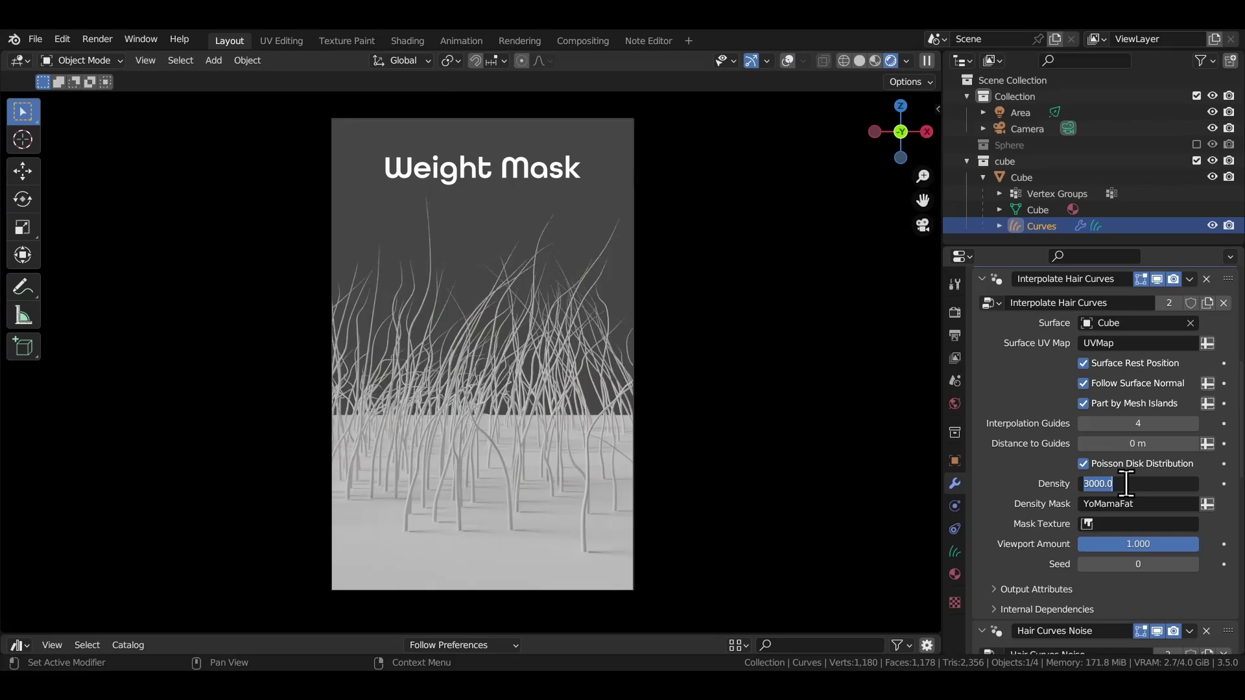
# Edit the Density of the Interpolate Hair Curves modifier that uses the YoMamaFat mask.
pyautogui.press('Return')
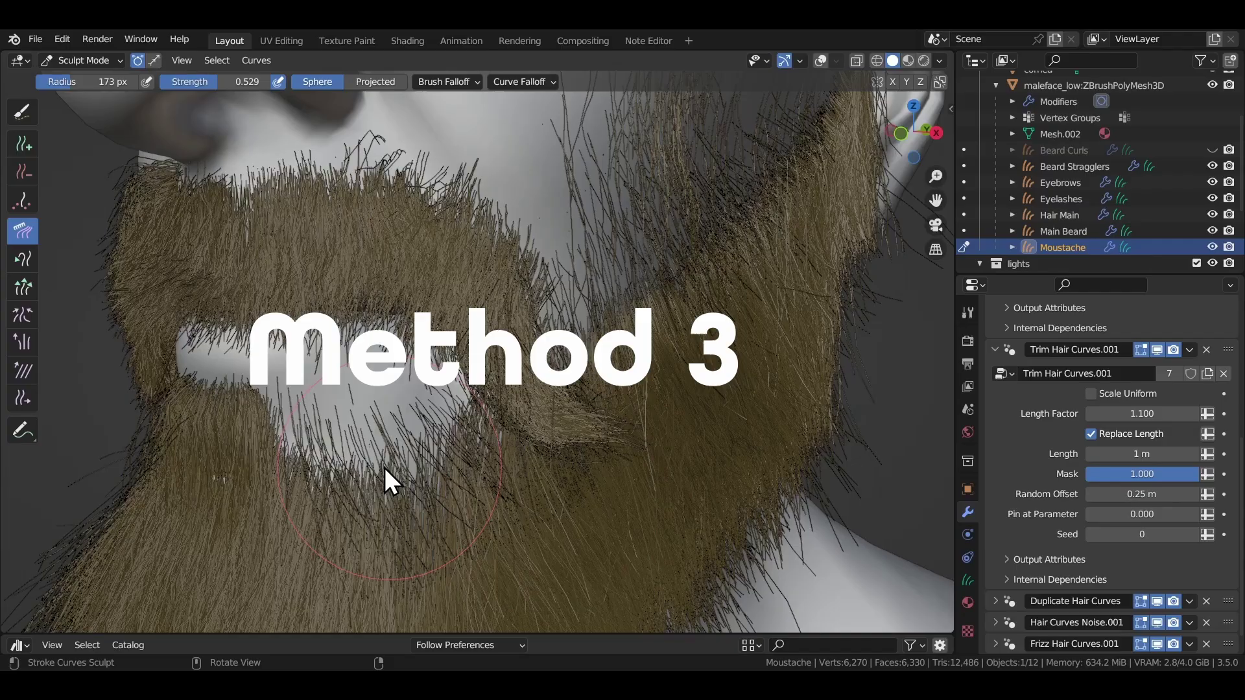
pyautogui.moveTo(383, 468); pyautogui.dragTo(345, 440, button='middle')
pyautogui.moveTo(225, 383); pyautogui.dragTo(291, 492, button='middle')
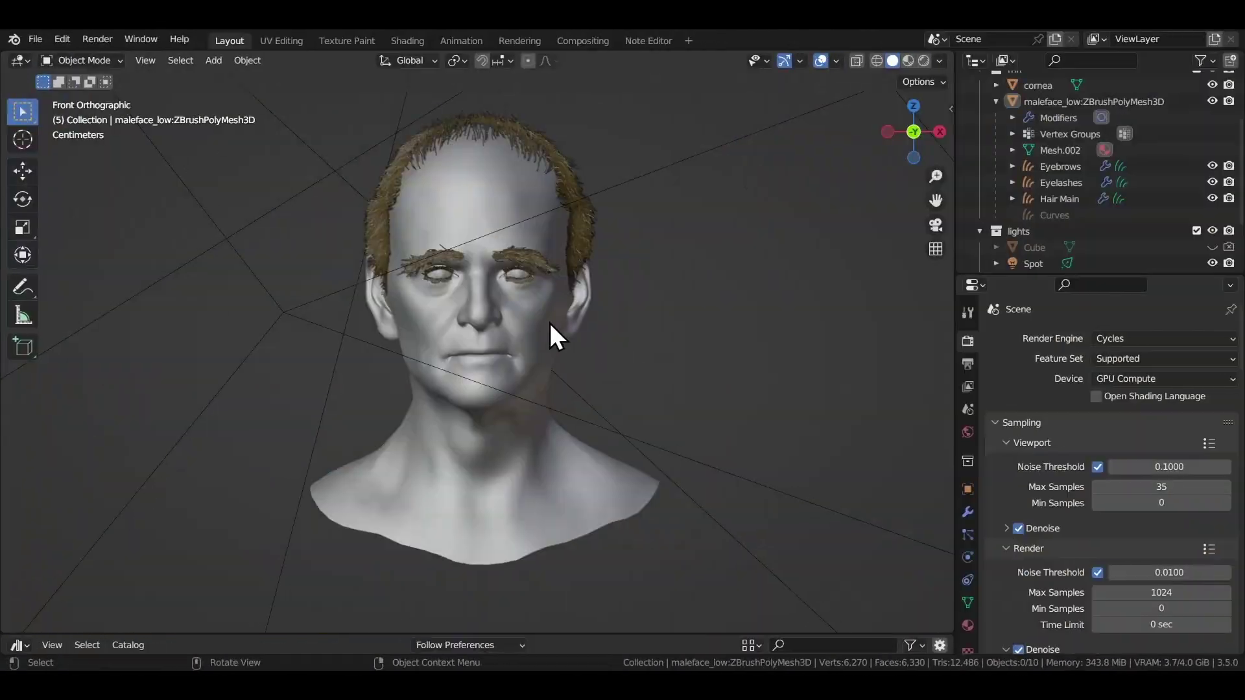
# Add an Empty Hair curves object to the male head mesh and switch it to Sculpt Mode.
pyautogui.click(549, 323)
pyautogui.hotkey('shift', 'a')
pyautogui.moveTo(549, 323)
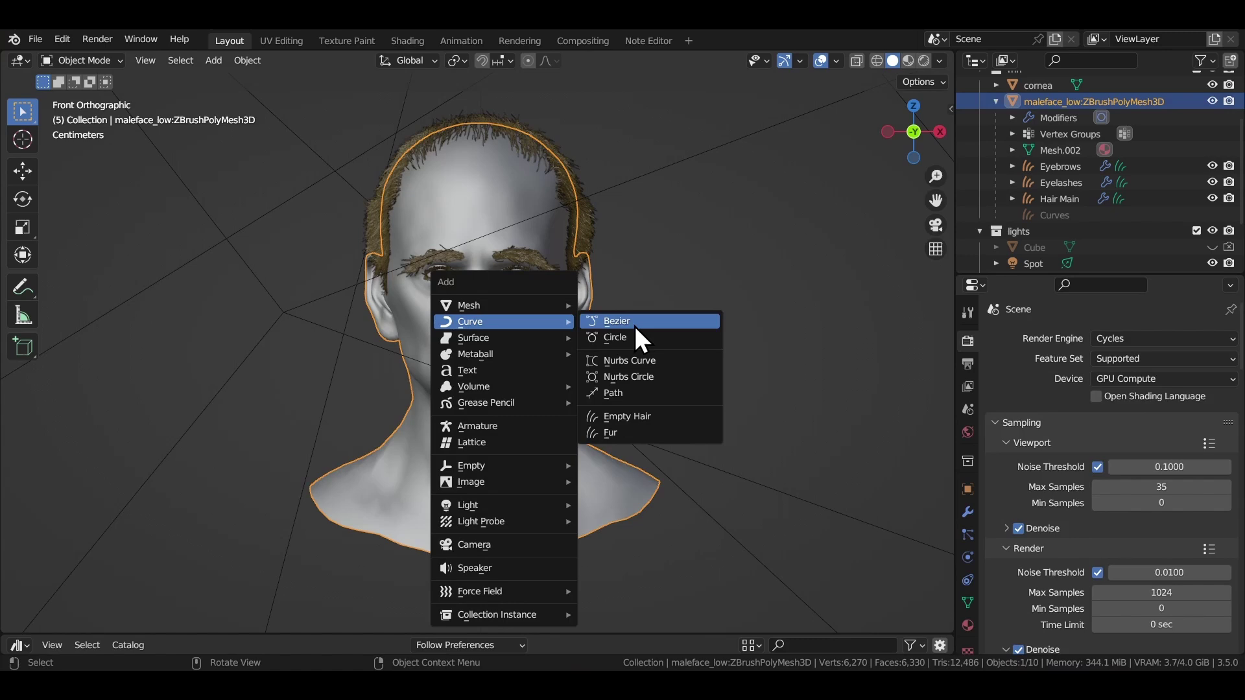
pyautogui.click(655, 416)
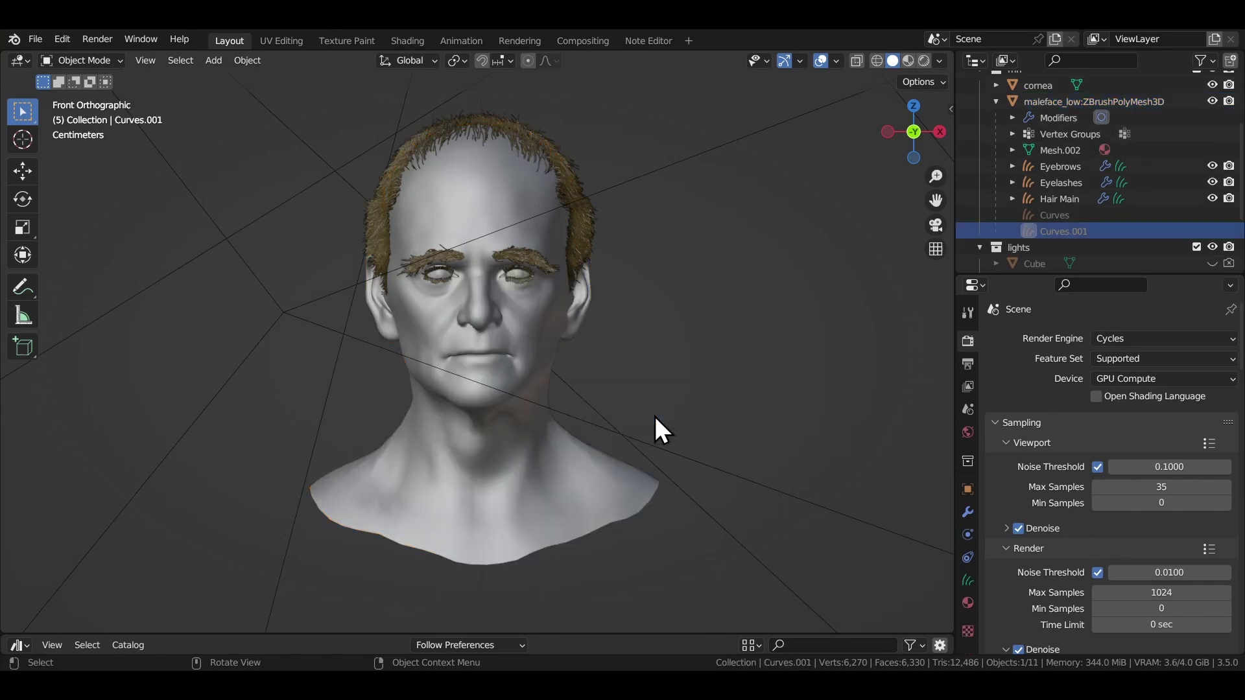
pyautogui.click(103, 64)
pyautogui.click(96, 114)
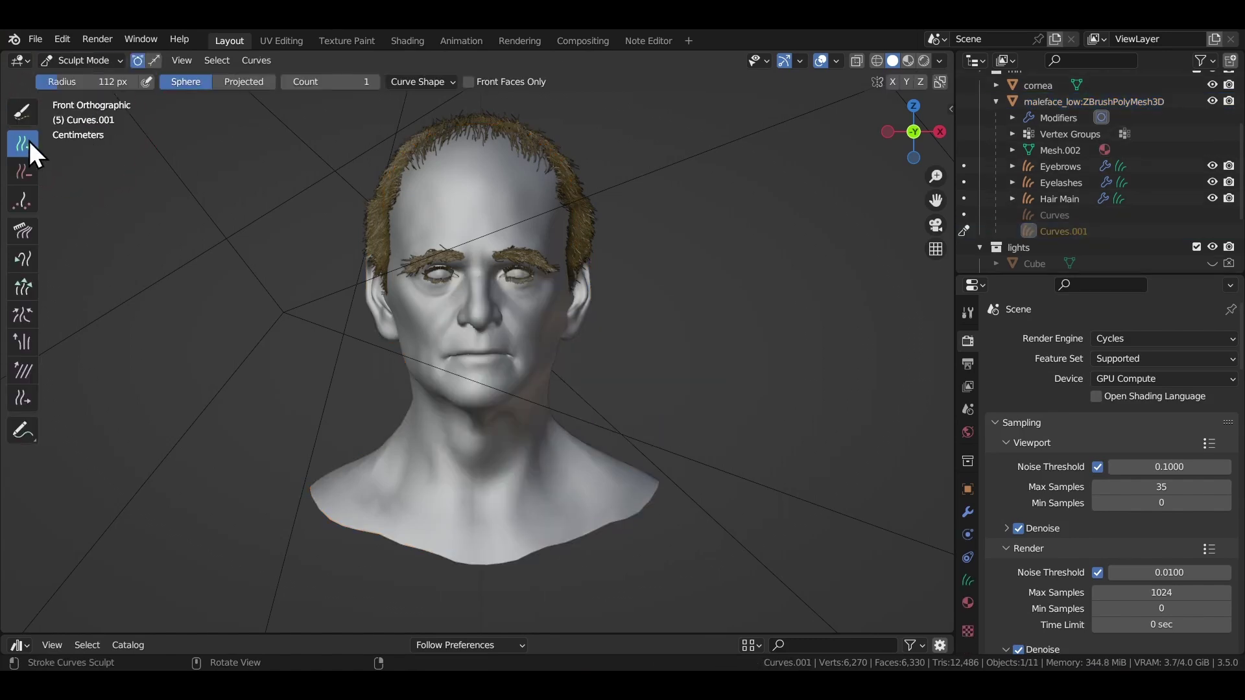
# Plant single hairs across the cheek, jaw and chin with the Add brush at Count 1.
pyautogui.scroll(5, 344, 348)
pyautogui.scroll(-2, 429, 395)
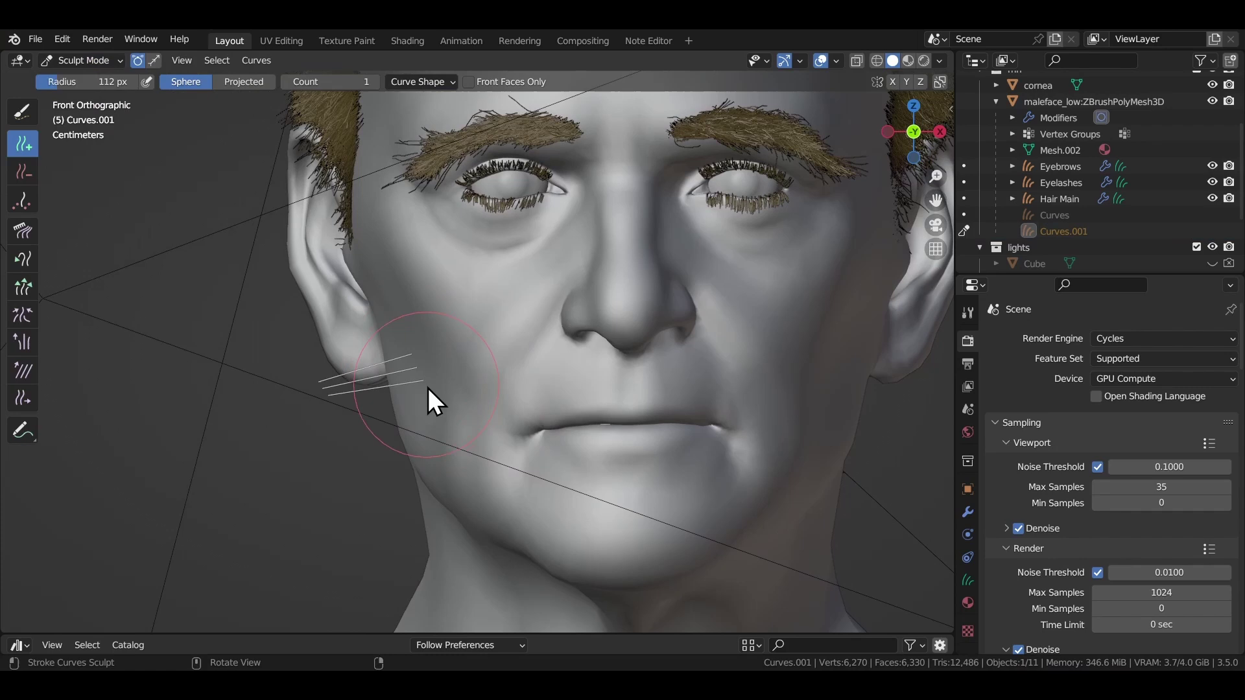
pyautogui.moveTo(682, 518); pyautogui.dragTo(293, 315, button='middle')
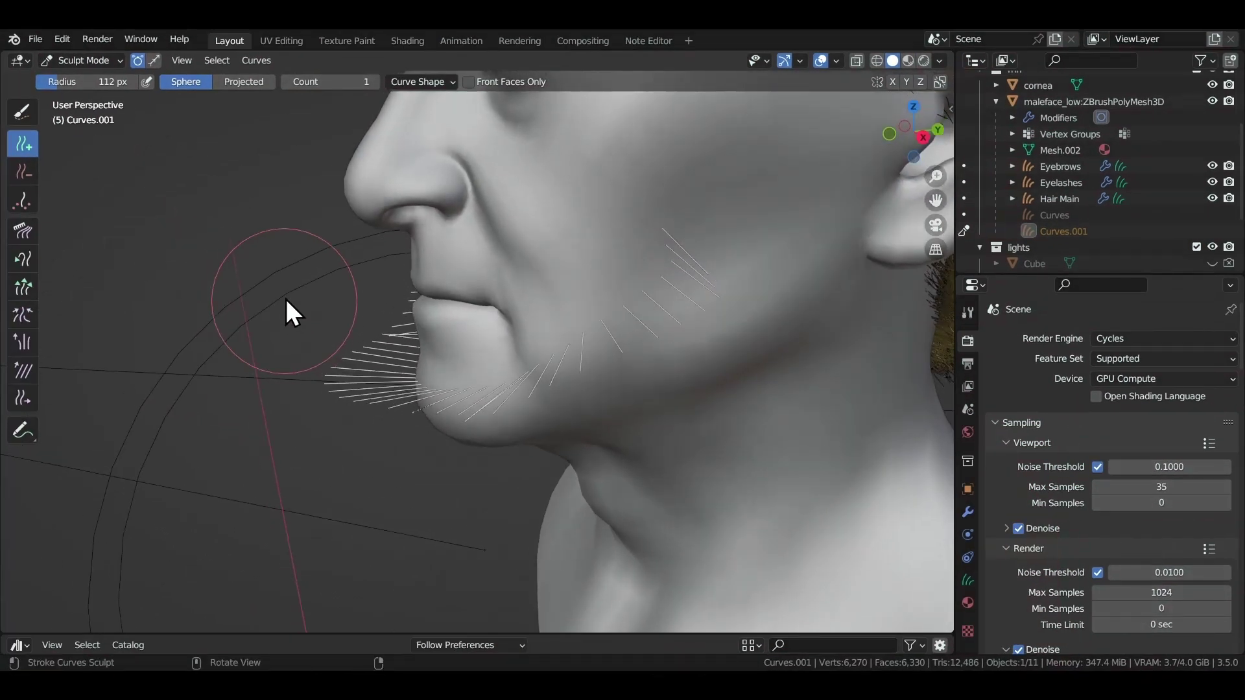
# Open the Add brush's curve Points value for editing and plant a row of single hairs along the right jawline.
pyautogui.click(425, 82)
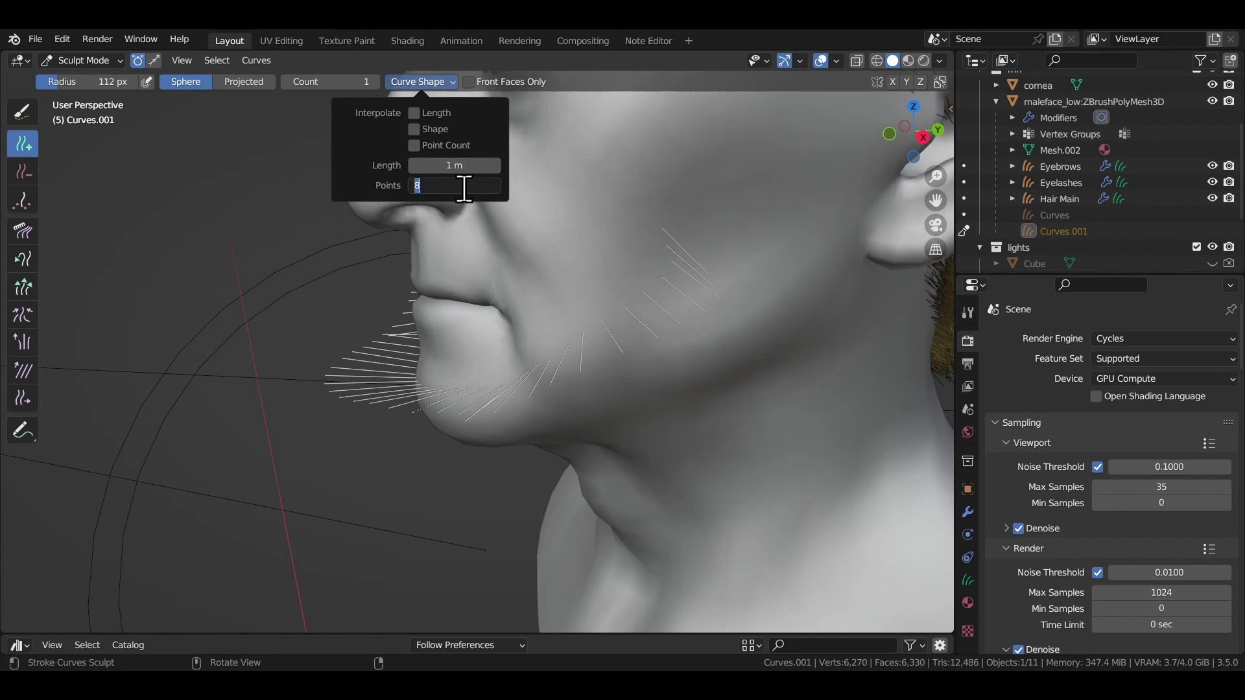
pyautogui.moveTo(471, 262); pyautogui.dragTo(610, 281, button='middle')
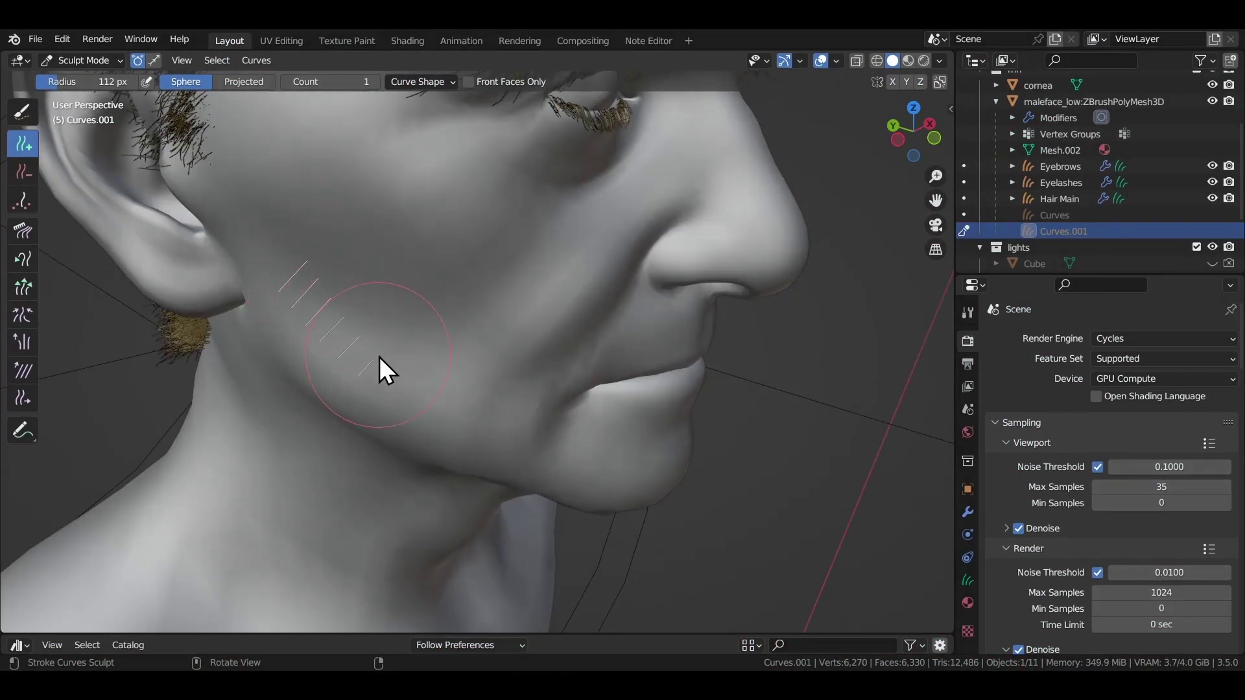
pyautogui.click(504, 423)
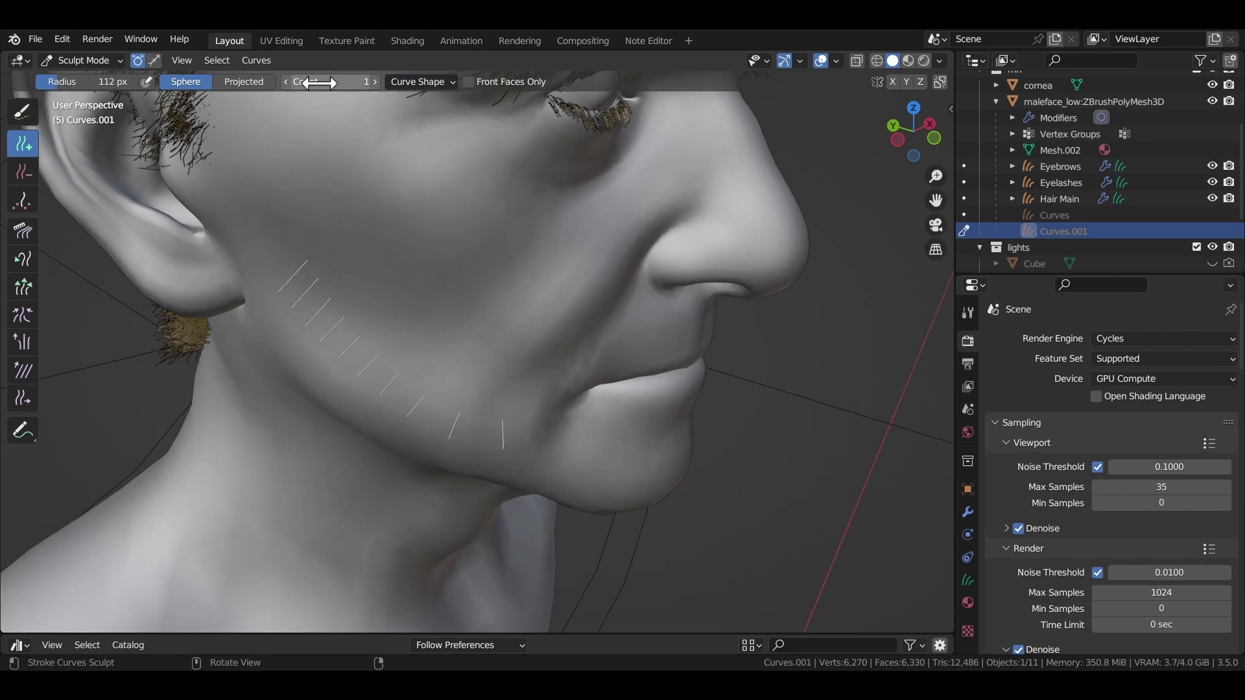
# Set the Add brush's Count to 20 and plant dense hairs from the sideburn down along the jaw.
pyautogui.moveTo(331, 221)
pyautogui.mouseDown()
pyautogui.moveTo(307, 232)
pyautogui.moveTo(320, 329)
pyautogui.mouseUp()
pyautogui.moveTo(383, 397); pyautogui.dragTo(432, 418)
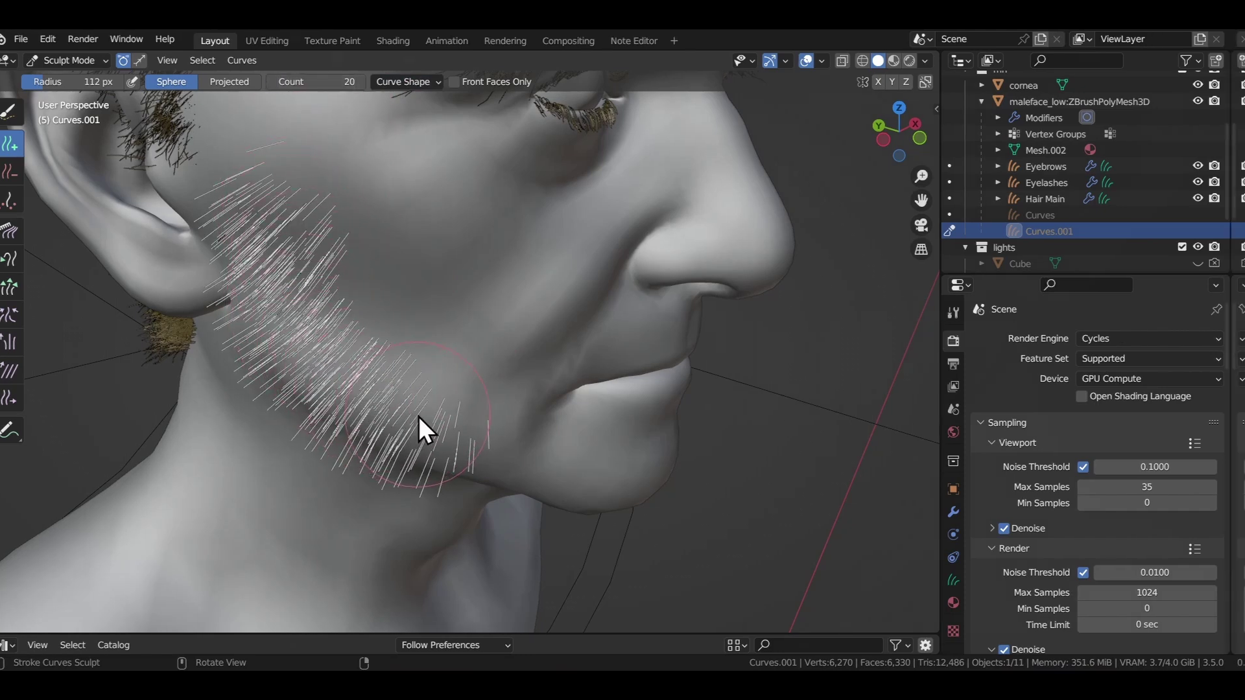
# Erase some of the cheek hairs with the Delete brush and switch to the Comb brush for restyling hair.
pyautogui.click(26, 172)
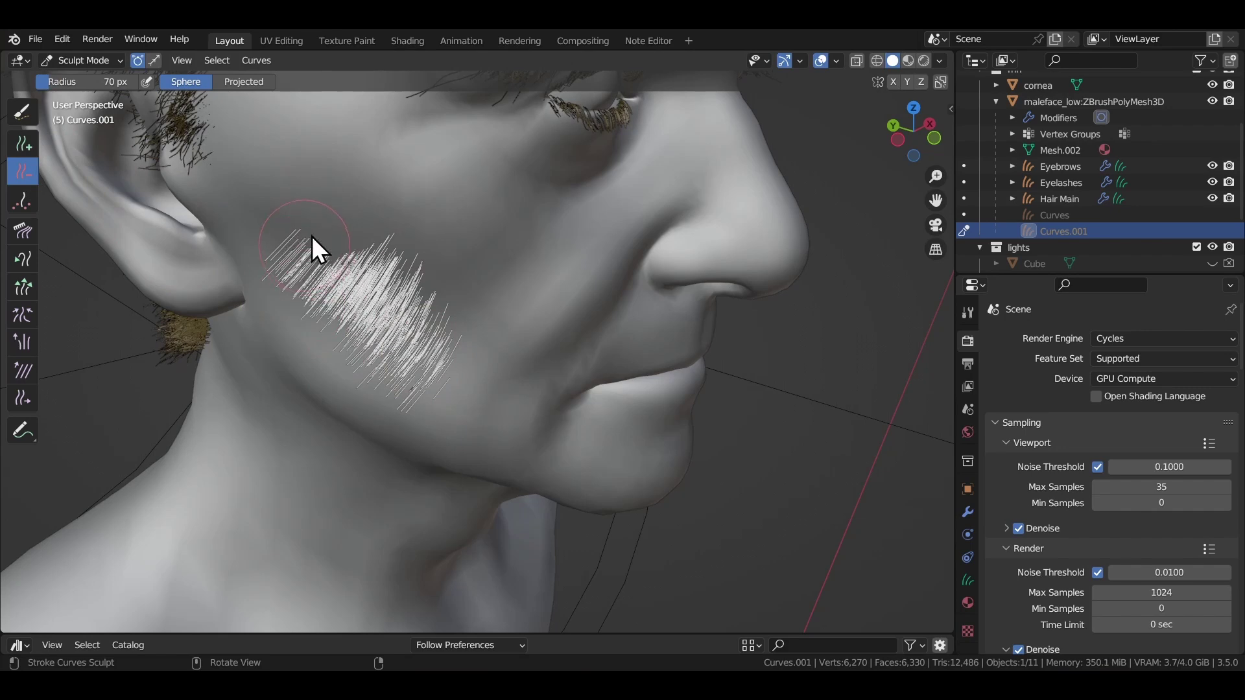
pyautogui.click(22, 230)
pyautogui.moveTo(259, 324); pyautogui.dragTo(332, 313, button='middle')
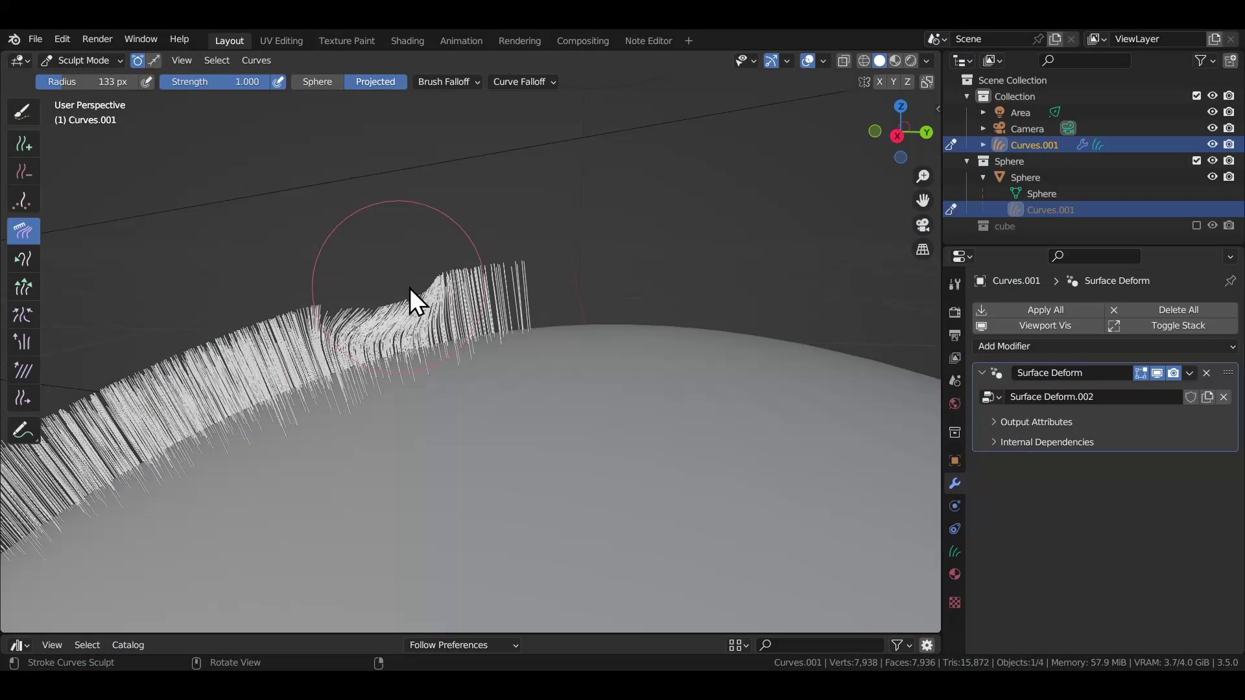
# Try combing the hairs on the sphere's crest down flat with the Comb brush, and undo the strokes.
pyautogui.moveTo(410, 297)
pyautogui.mouseDown()
pyautogui.moveTo(508, 298)
pyautogui.moveTo(512, 354)
pyautogui.moveTo(372, 350)
pyautogui.moveTo(385, 338)
pyautogui.mouseUp()
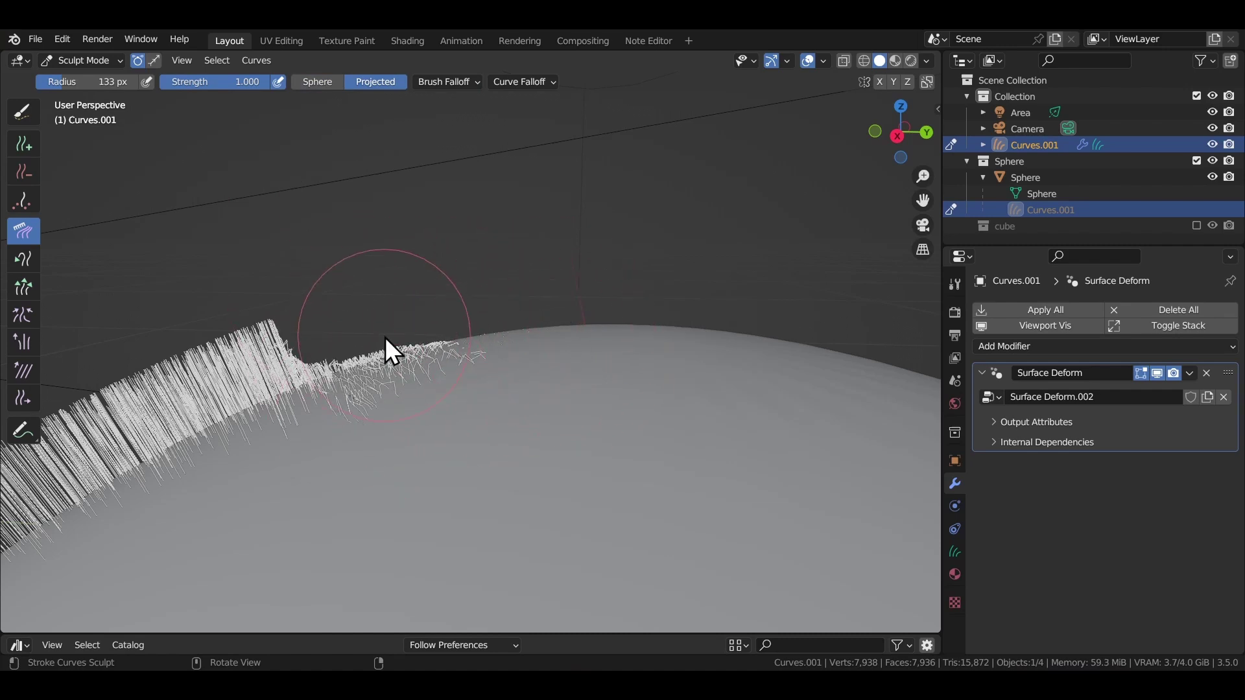
pyautogui.hotkey('ctrl', 'z')
pyautogui.hotkey('ctrl', 'z')
pyautogui.hotkey('ctrl', 'z')
pyautogui.hotkey('ctrl', 'z')
pyautogui.hotkey('ctrl', 'z')
pyautogui.hotkey('ctrl', 'z')
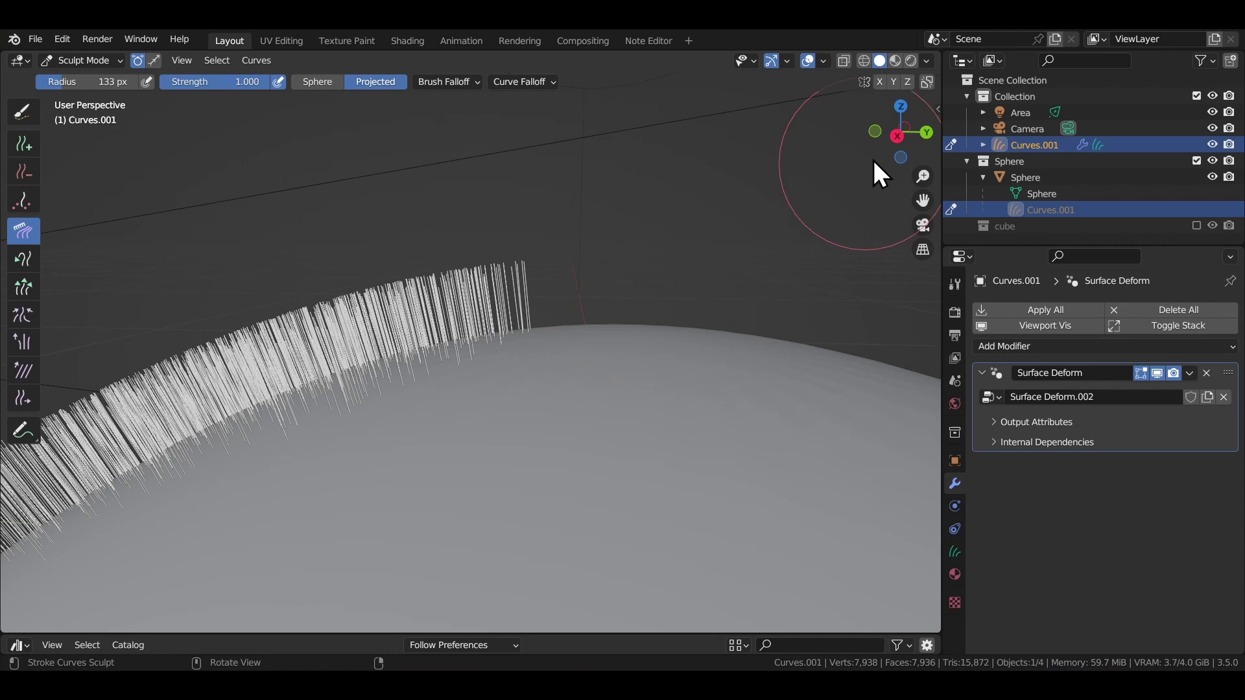
# Enable surface collision for hair sculpting and comb the hairs on the sphere's crest again.
pyautogui.click(927, 83)
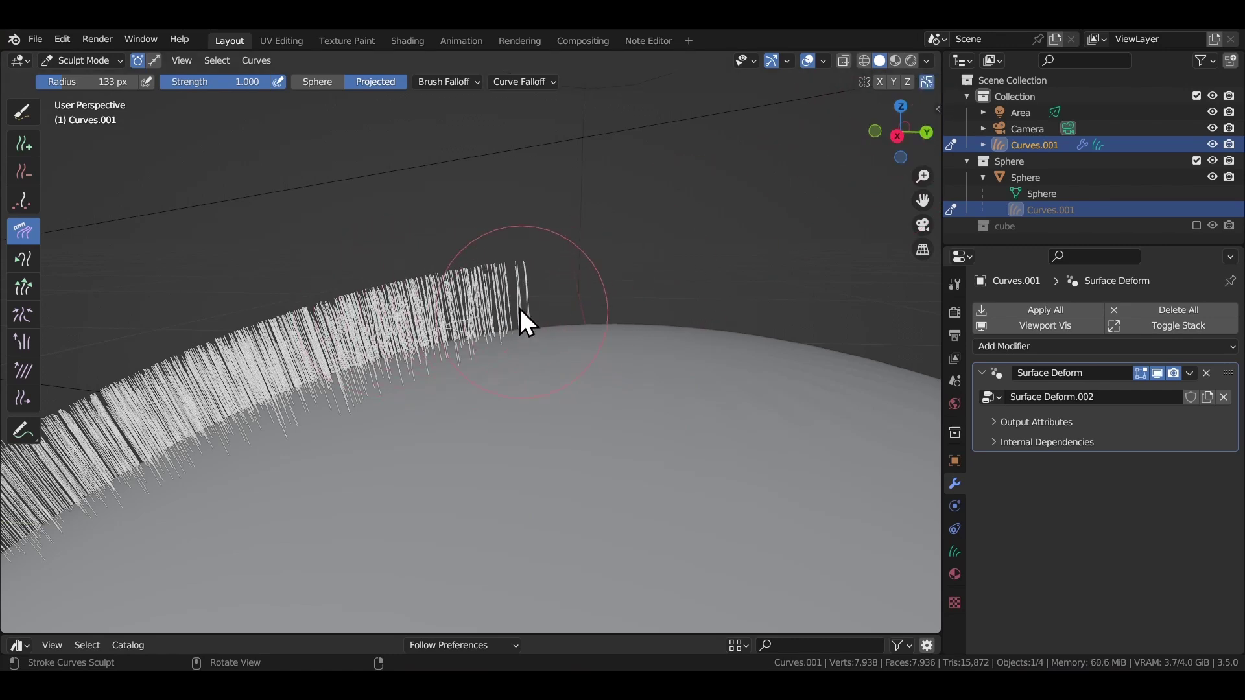
pyautogui.moveTo(521, 310)
pyautogui.mouseDown()
pyautogui.moveTo(557, 324)
pyautogui.moveTo(468, 261)
pyautogui.moveTo(594, 302)
pyautogui.moveTo(308, 310)
pyautogui.moveTo(536, 277)
pyautogui.moveTo(416, 293)
pyautogui.moveTo(419, 258)
pyautogui.mouseUp()
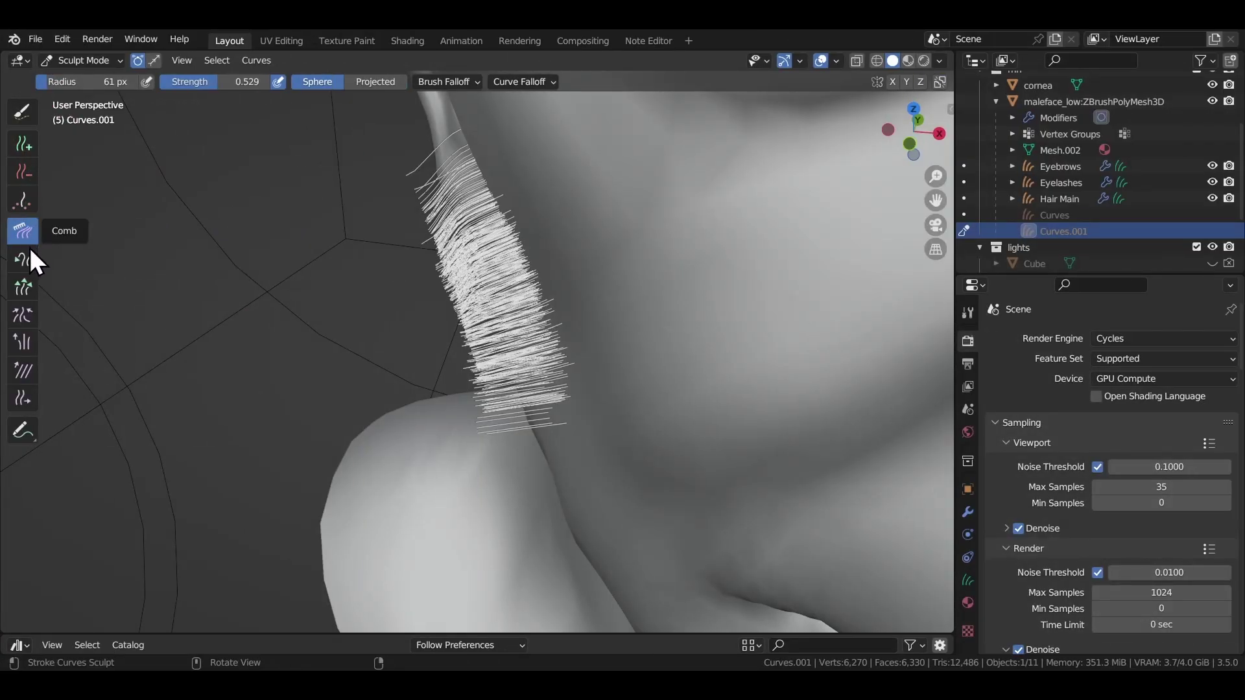
# Lengthen the sideburn hairs on the head with the Grow/Shrink brush.
pyautogui.click(24, 287)
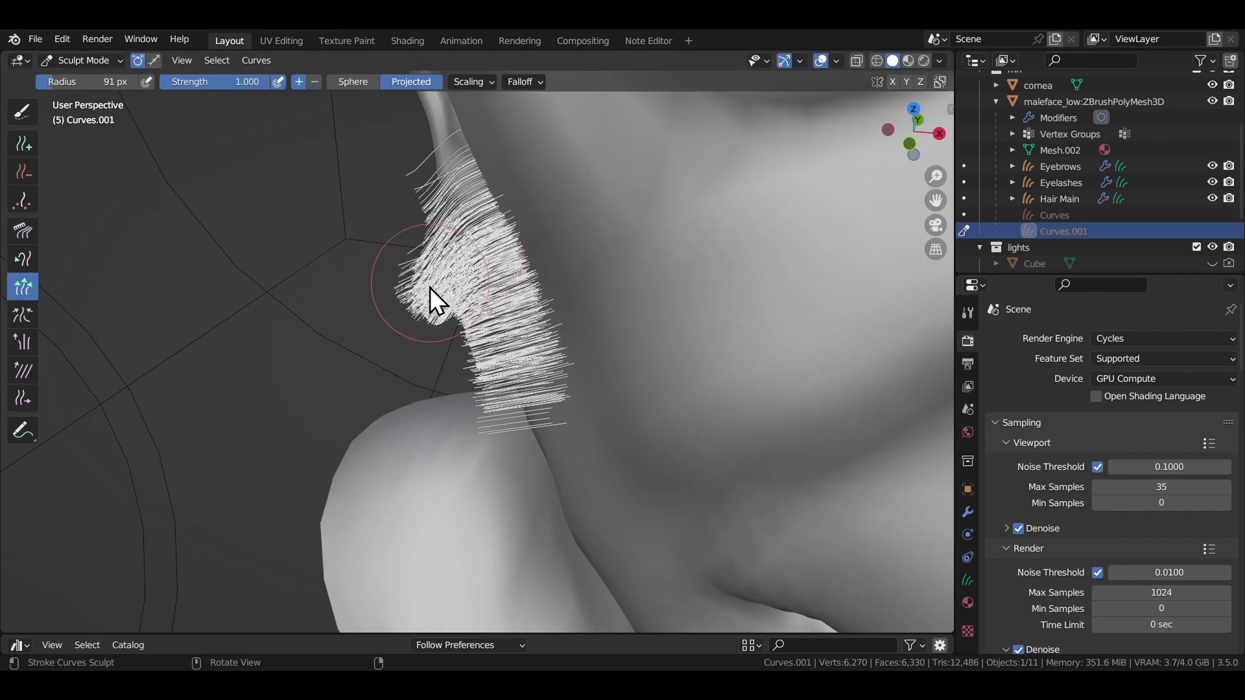
pyautogui.moveTo(430, 244); pyautogui.dragTo(395, 219)
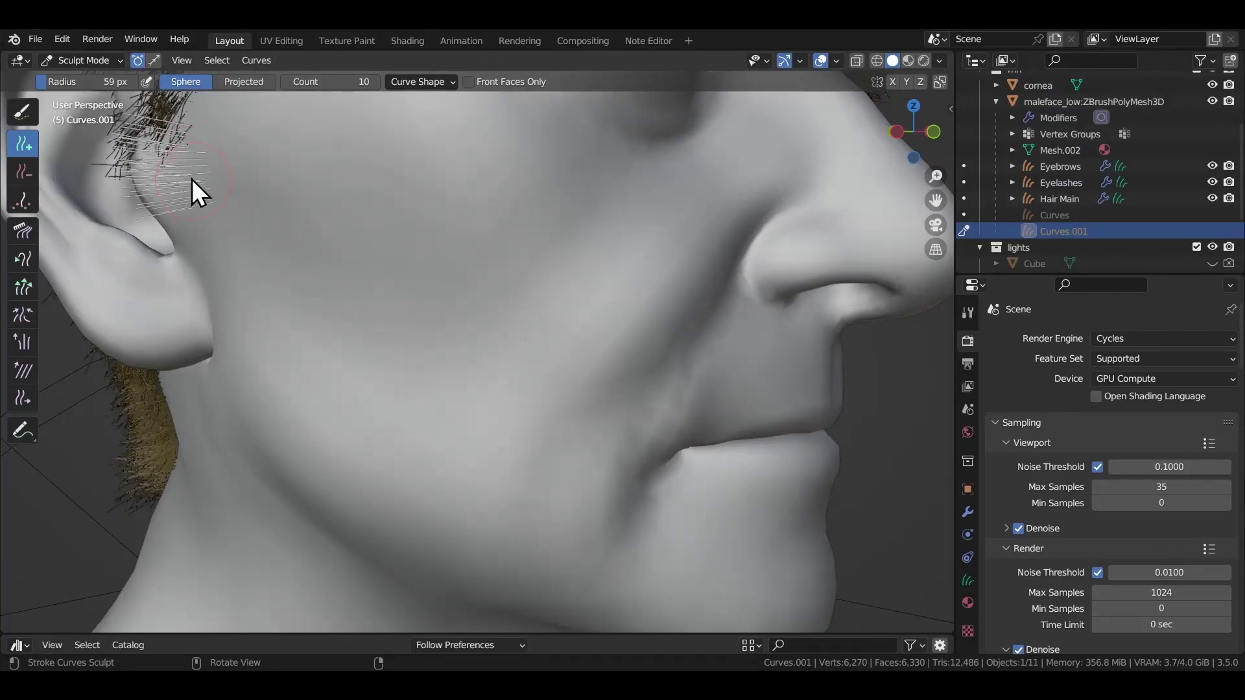
# Plant beard hairs along the jaw on both sides of the face with the Add brush, raising the Count for the second side.
pyautogui.moveTo(192, 179); pyautogui.dragTo(246, 317)
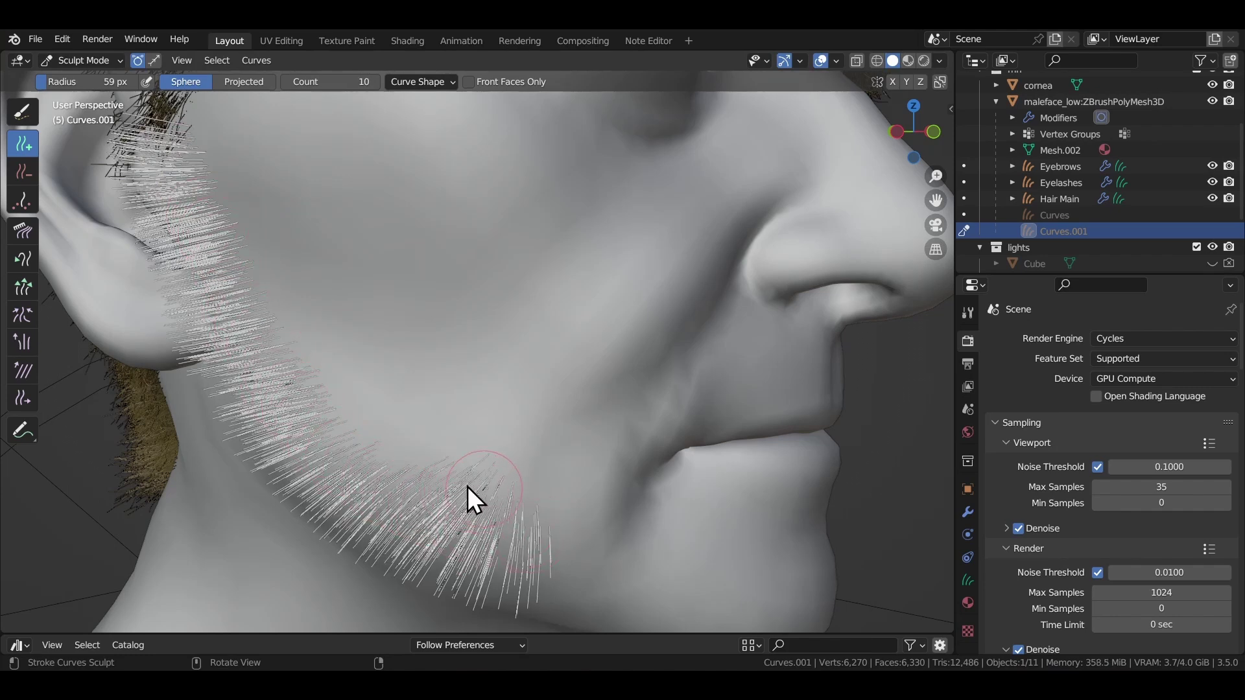
pyautogui.moveTo(326, 312); pyautogui.dragTo(453, 330, button='middle')
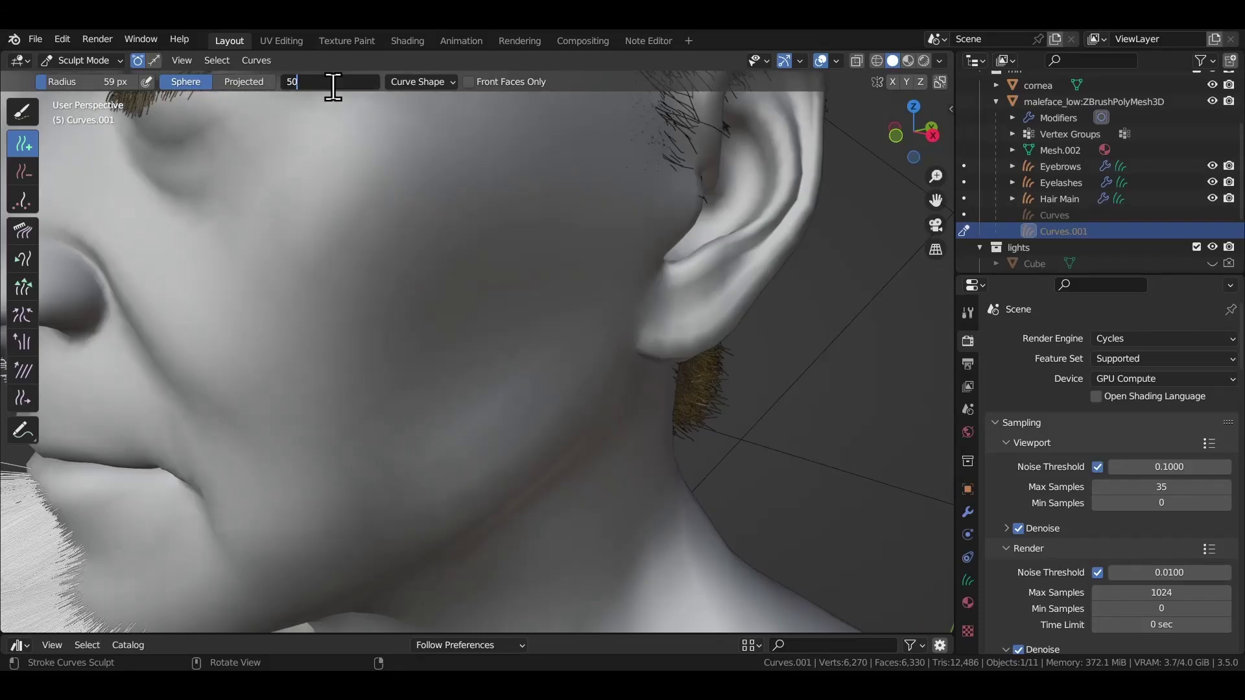
pyautogui.moveTo(681, 107)
pyautogui.mouseDown()
pyautogui.moveTo(602, 233)
pyautogui.moveTo(575, 389)
pyautogui.moveTo(503, 454)
pyautogui.mouseUp()
pyautogui.moveTo(325, 537)
pyautogui.mouseDown()
pyautogui.moveTo(444, 486)
pyautogui.moveTo(333, 490)
pyautogui.moveTo(267, 422)
pyautogui.moveTo(325, 402)
pyautogui.mouseUp()
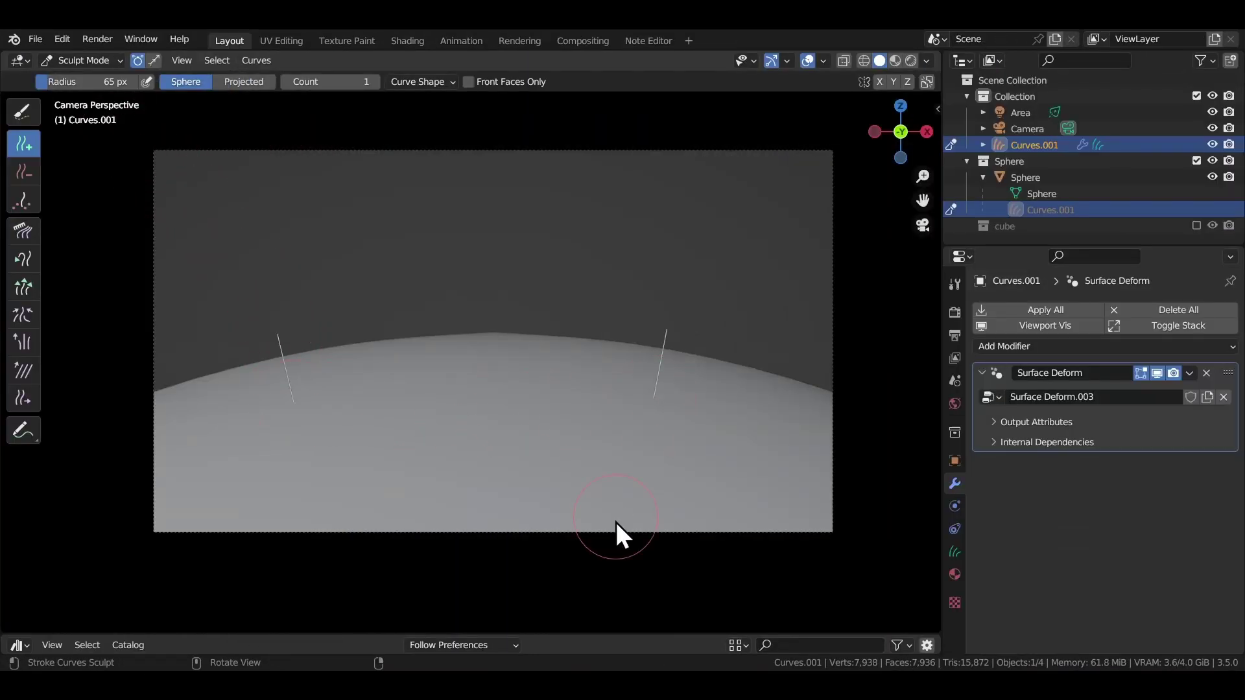
# Apply the Interpolate Hair Curves asset to the two guide hairs on the sphere and enter a new Density.
pyautogui.moveTo(606, 633); pyautogui.dragTo(584, 387)
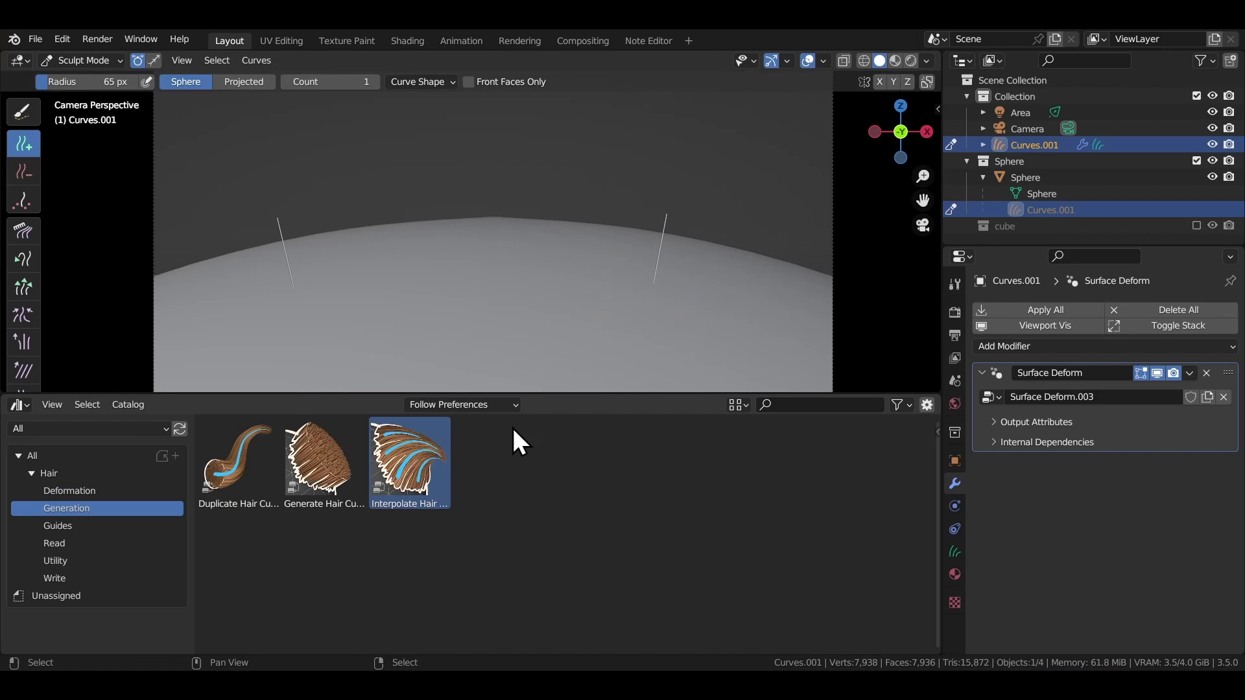
pyautogui.moveTo(419, 452); pyautogui.dragTo(278, 219)
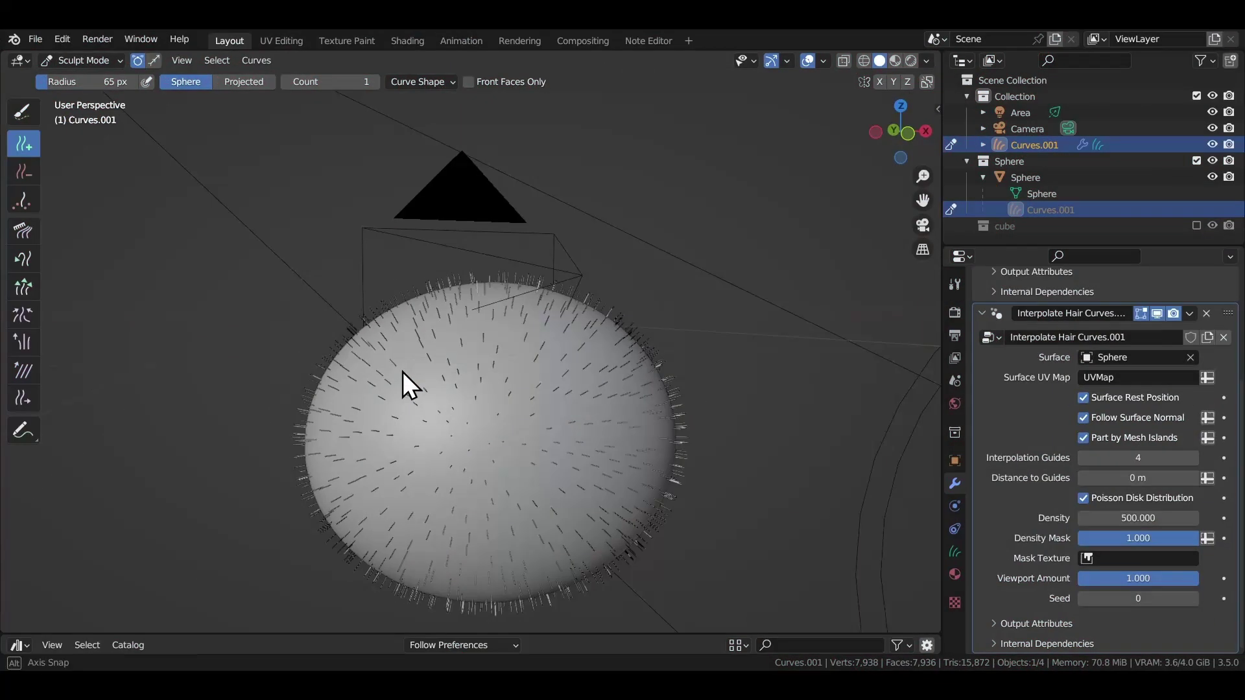
pyautogui.moveTo(402, 371)
pyautogui.mouseDown(button='middle')
pyautogui.moveTo(336, 339)
pyautogui.moveTo(420, 397)
pyautogui.moveTo(492, 422)
pyautogui.moveTo(628, 429)
pyautogui.moveTo(420, 450)
pyautogui.moveTo(333, 430)
pyautogui.moveTo(211, 368)
pyautogui.mouseUp(button='middle')
pyautogui.press('KP_0')
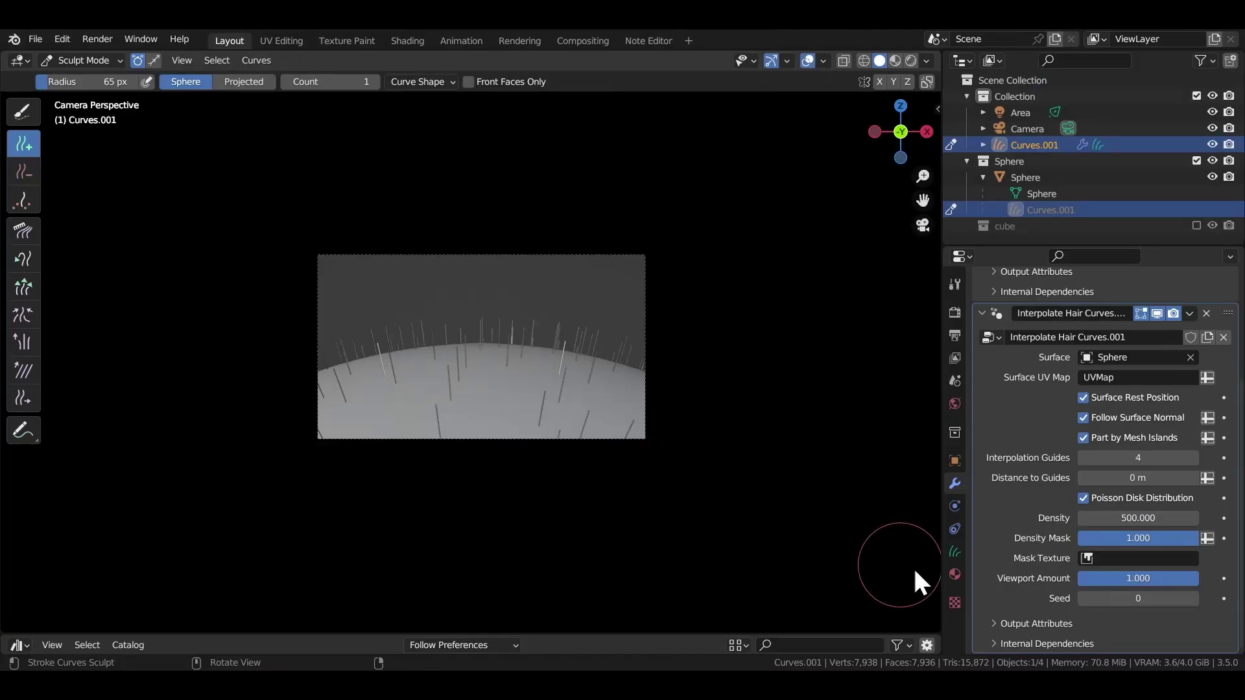
pyautogui.click(1145, 518)
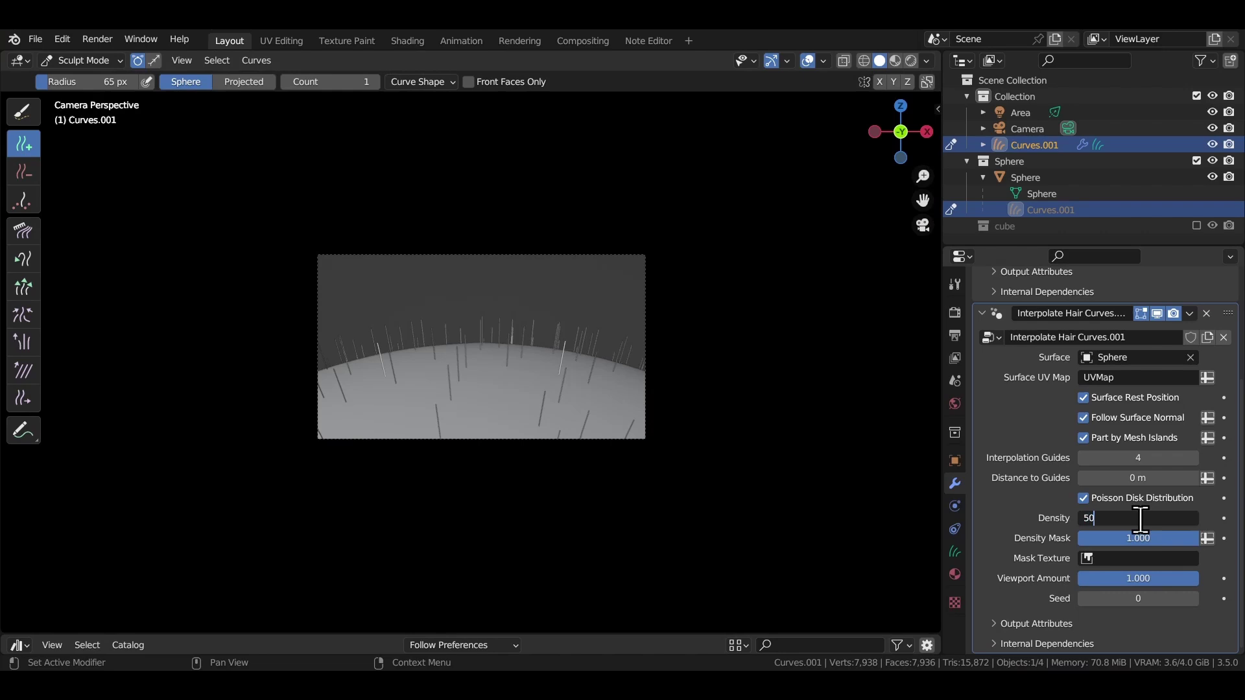
pyautogui.press('Return')
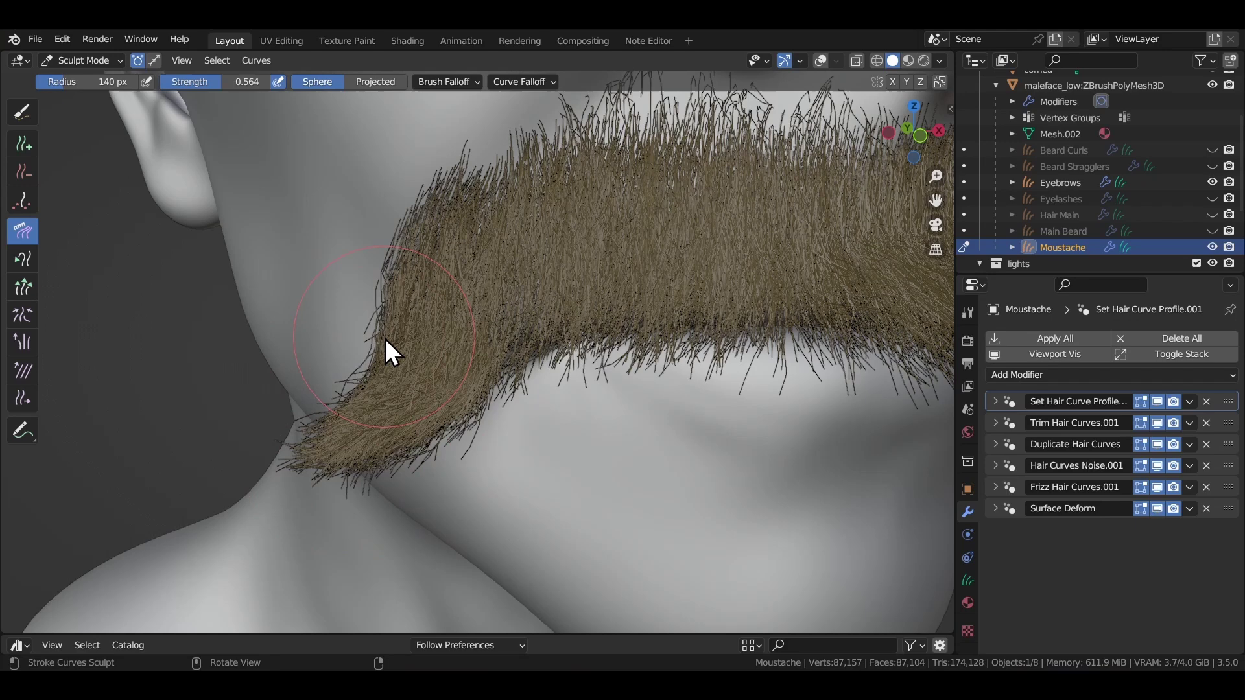
# Comb the moustache's drooping end and lower edge into shape with the Comb brush at Strength 0.564.
pyautogui.moveTo(426, 484)
pyautogui.mouseDown()
pyautogui.moveTo(335, 454)
pyautogui.moveTo(453, 433)
pyautogui.mouseUp()
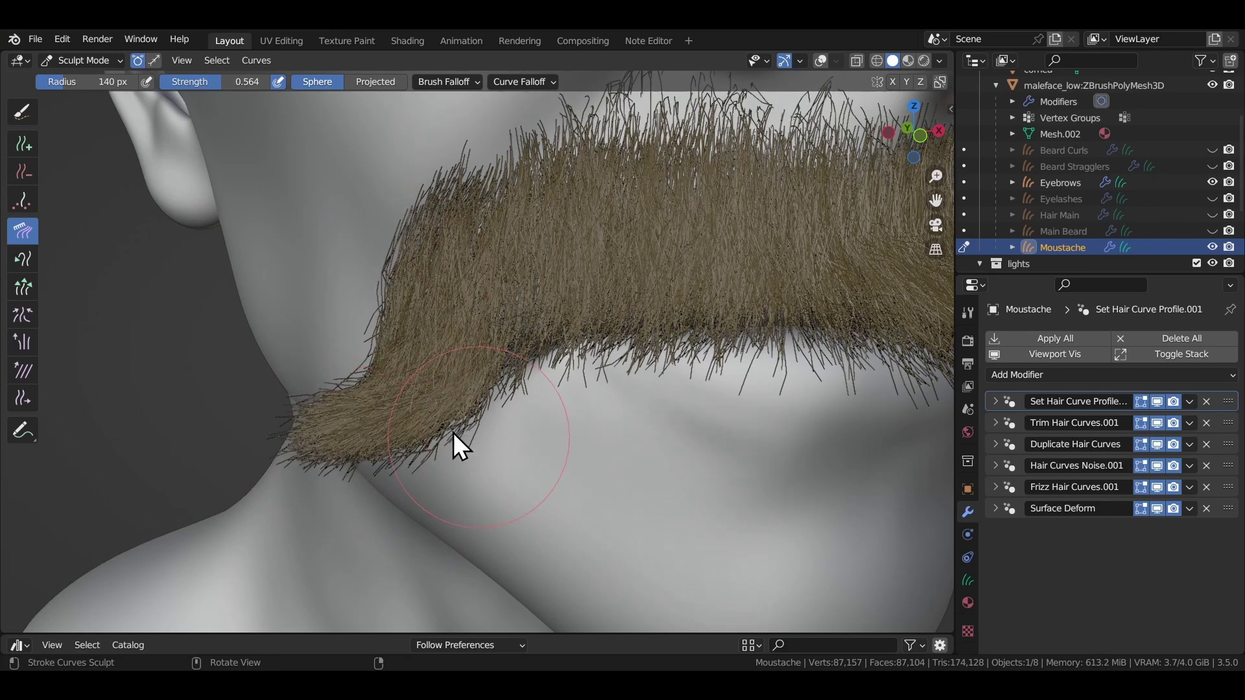
pyautogui.keyDown('shift'); pyautogui.moveTo(586, 375); pyautogui.dragTo(514, 453, button='middle'); pyautogui.keyUp('shift')
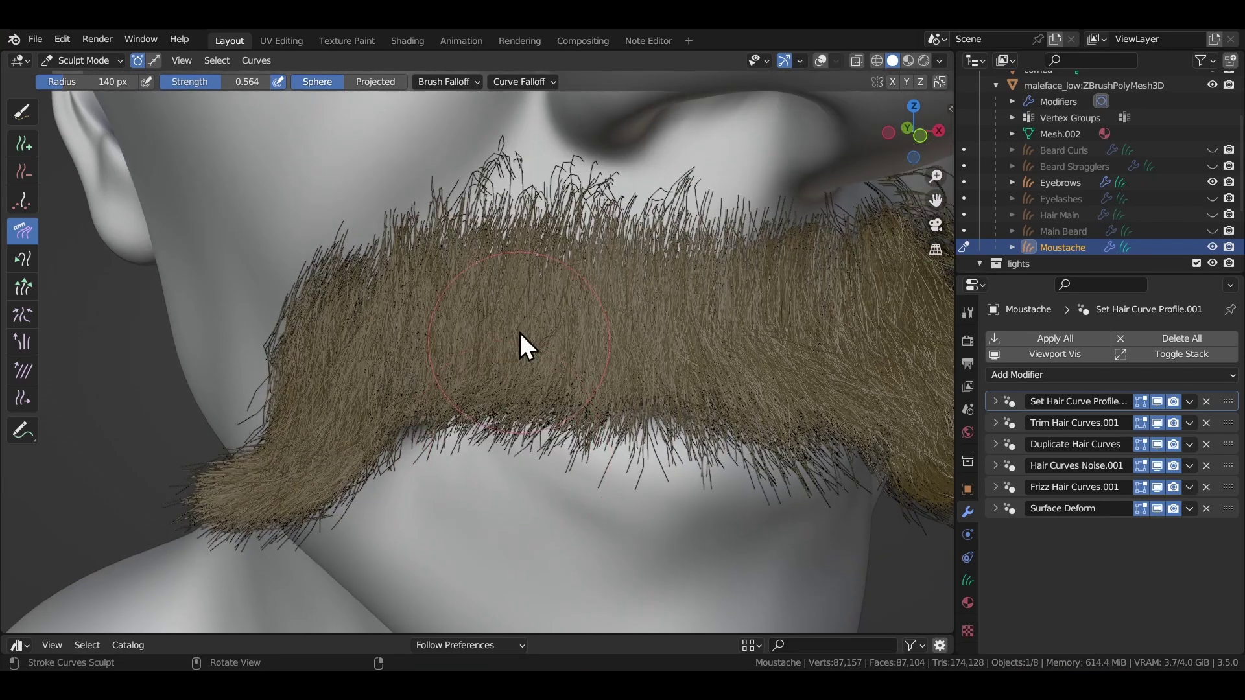
pyautogui.scroll(-3, 499, 201)
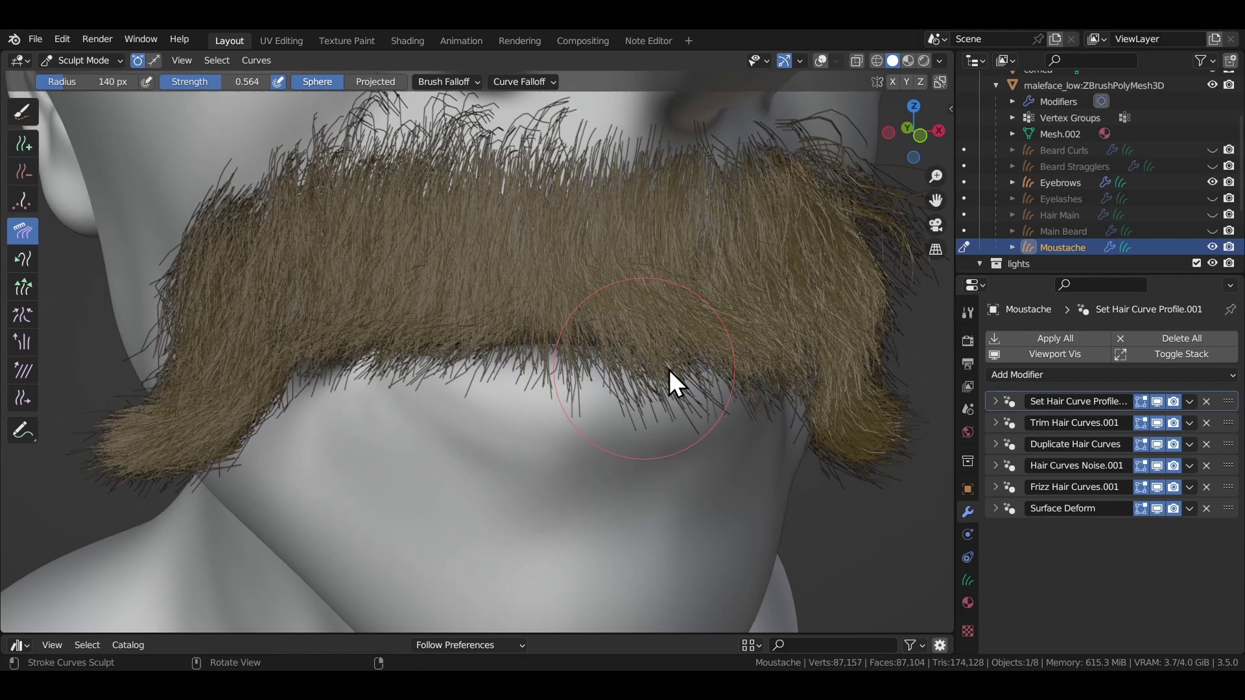
pyautogui.scroll(3, 648, 395)
pyautogui.moveTo(579, 426); pyautogui.dragTo(407, 385, button='middle')
pyautogui.moveTo(408, 386)
pyautogui.mouseDown()
pyautogui.moveTo(481, 388)
pyautogui.moveTo(504, 455)
pyautogui.moveTo(541, 470)
pyautogui.moveTo(665, 499)
pyautogui.moveTo(684, 484)
pyautogui.moveTo(578, 505)
pyautogui.mouseUp()
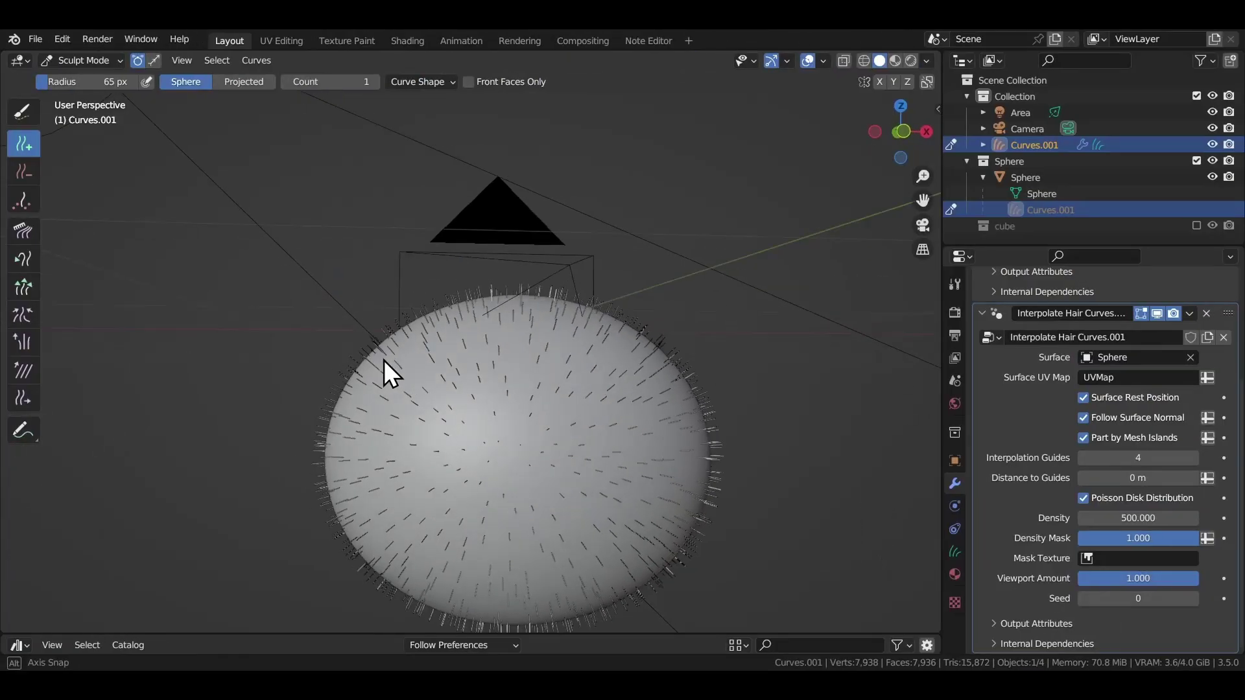
# Apply the Duplicate Hair Curves asset to the guide hairs on the sphere and adjust its settings.
pyautogui.moveTo(384, 360); pyautogui.dragTo(570, 448, button='middle')
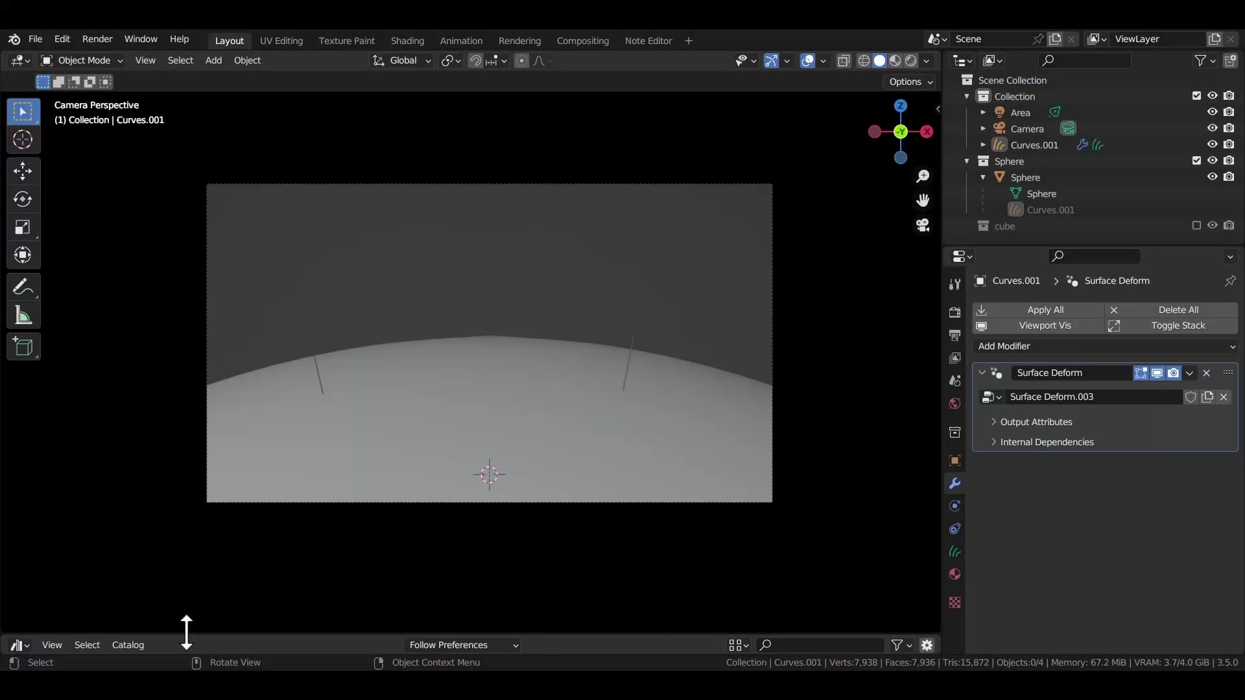
pyautogui.moveTo(186, 629); pyautogui.dragTo(189, 472)
pyautogui.moveTo(233, 541); pyautogui.dragTo(314, 264)
pyautogui.moveTo(1138, 548); pyautogui.dragTo(1079, 548)
pyautogui.moveTo(609, 396); pyautogui.dragTo(409, 376, button='middle')
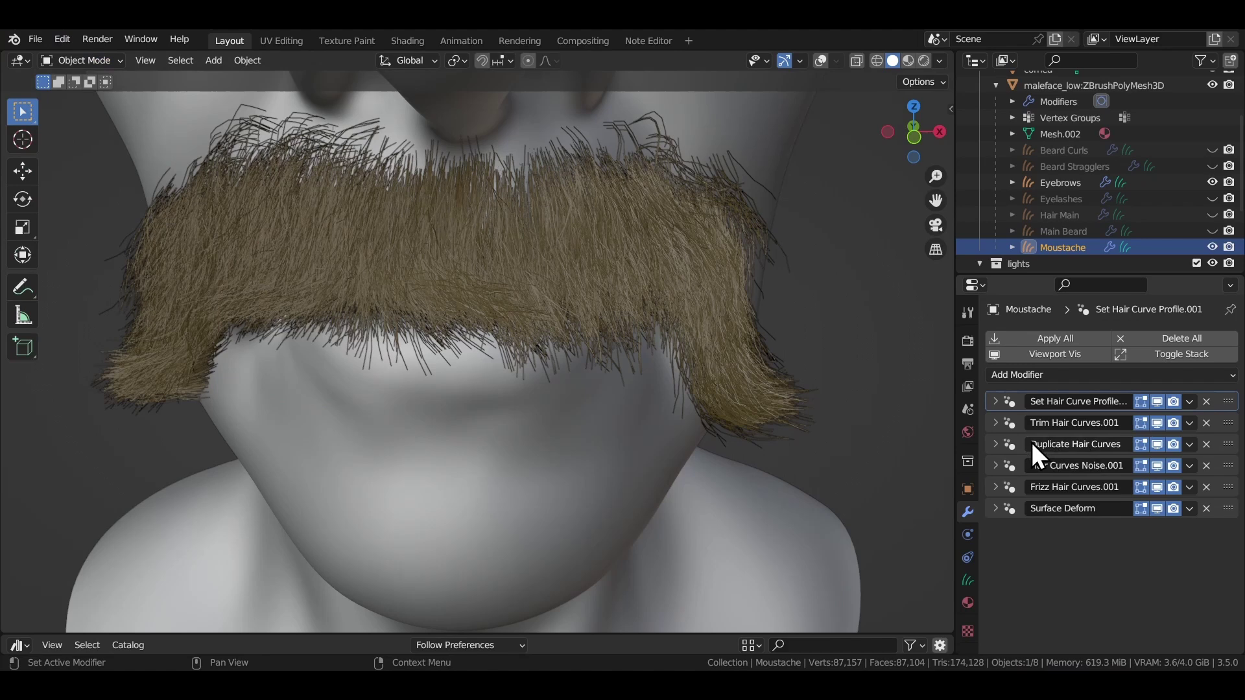
# Raise the Amount of the moustache's Duplicate Hair Curves modifier to 5 and finally to 10.
pyautogui.click(999, 443)
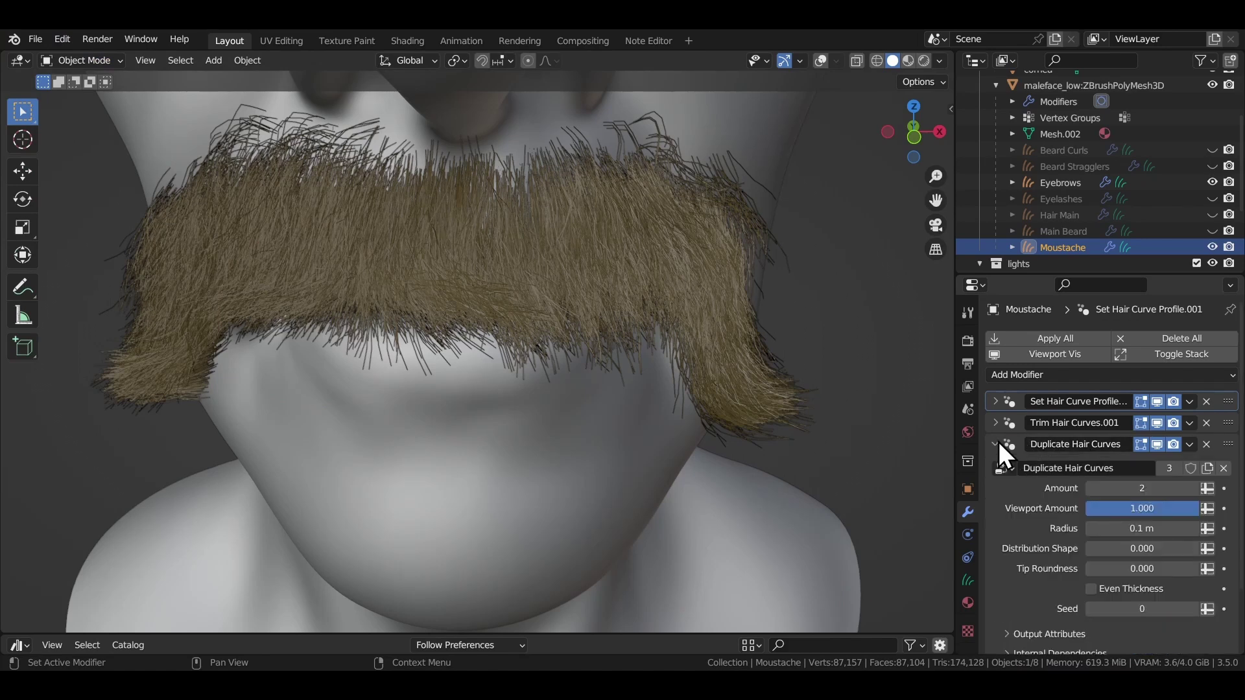
pyautogui.click(1149, 492)
pyautogui.write('5')
pyautogui.press('Return')
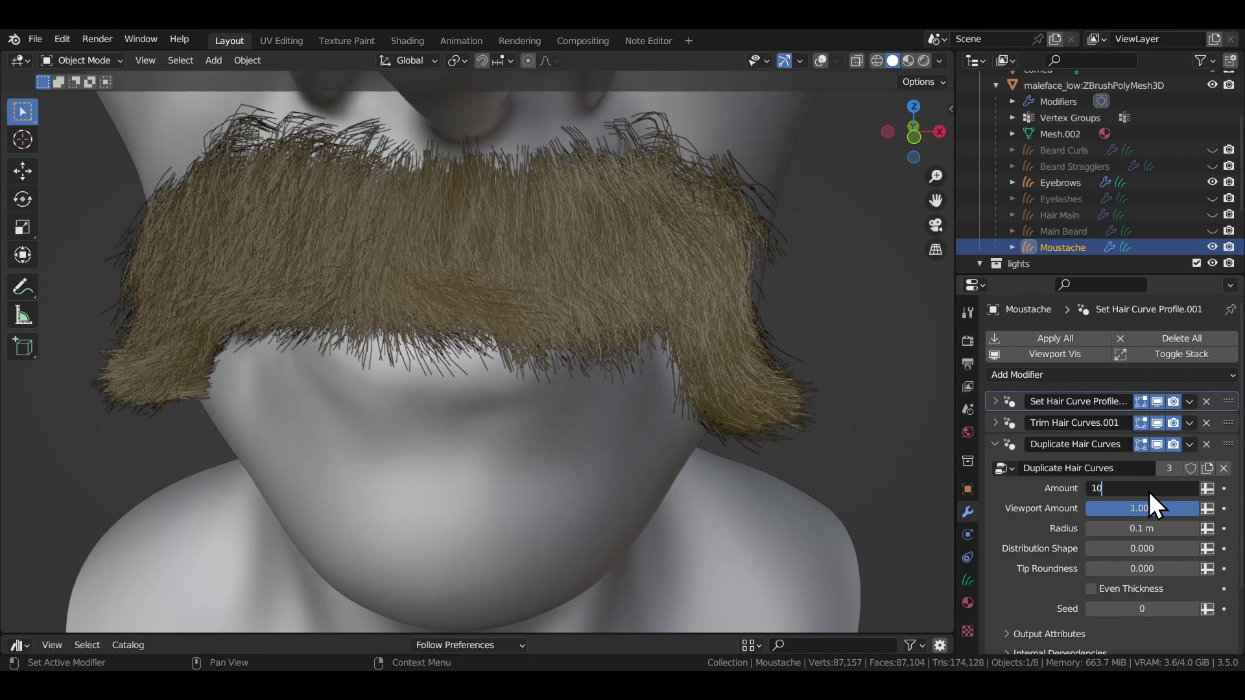
pyautogui.press('Return')
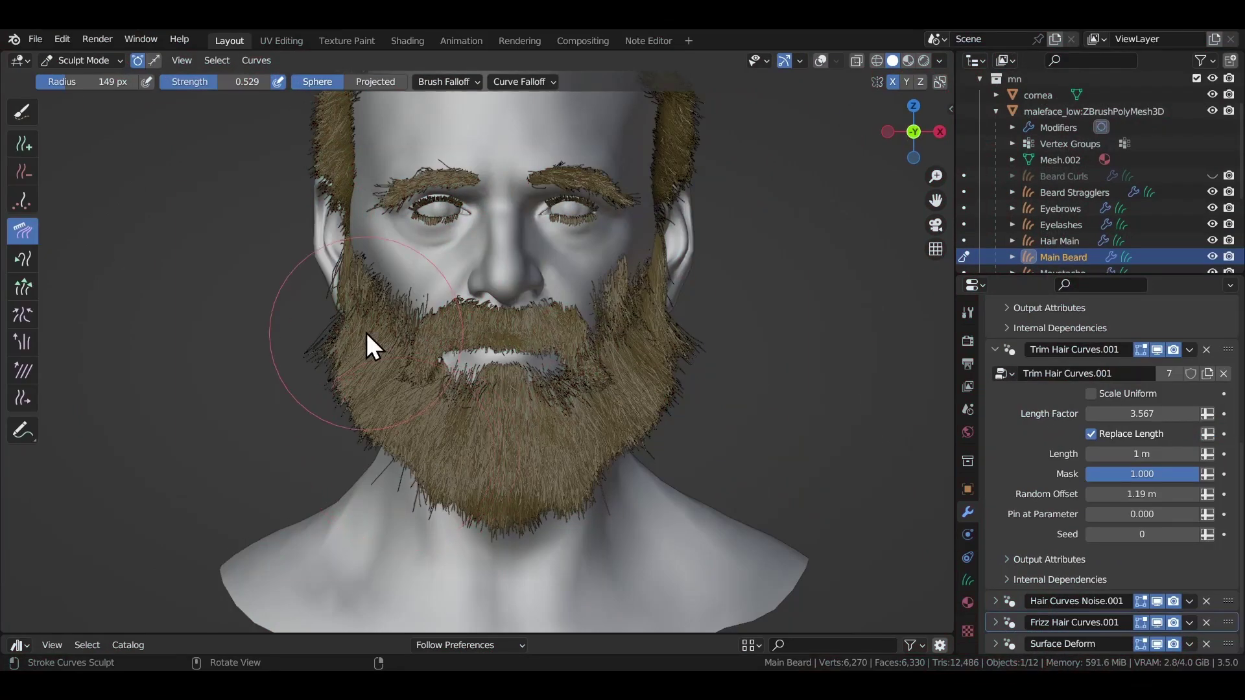
# Comb the side of the main beard and the moustache ends, and adjust the Distance of the moustache's Frizz Hair Curves modifier.
pyautogui.moveTo(367, 333)
pyautogui.mouseDown()
pyautogui.moveTo(344, 318)
pyautogui.moveTo(341, 335)
pyautogui.mouseUp()
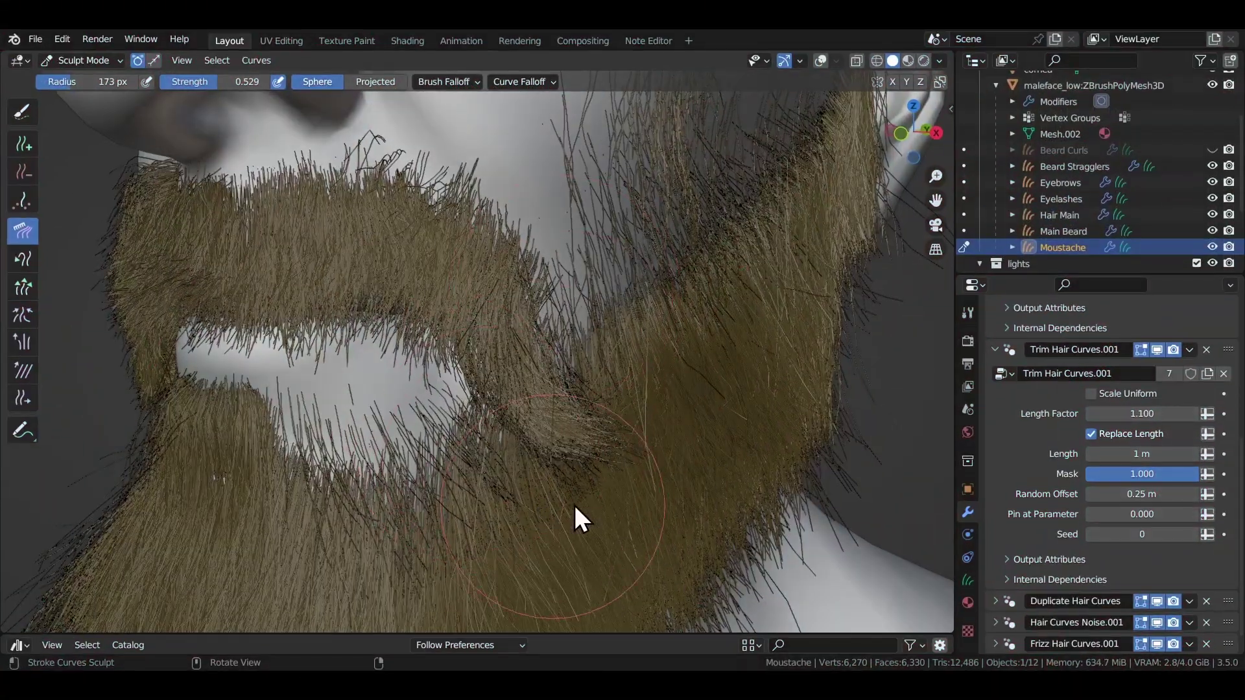
pyautogui.moveTo(575, 506); pyautogui.dragTo(567, 512)
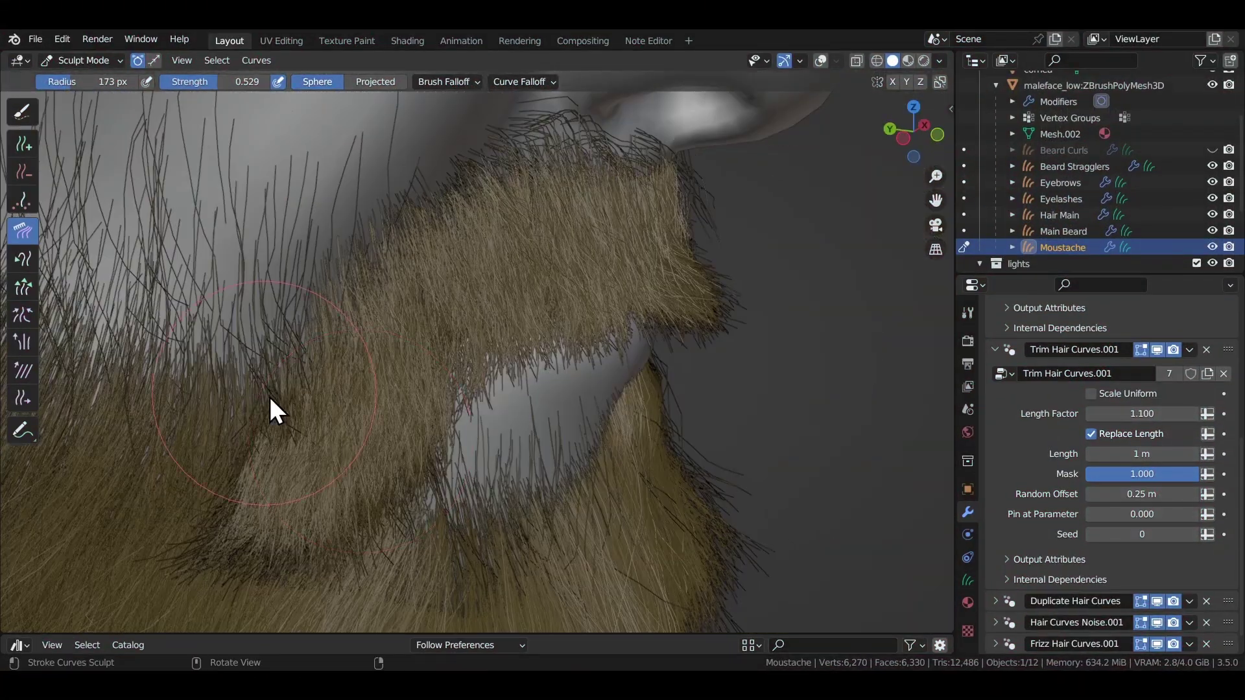
pyautogui.moveTo(270, 397); pyautogui.dragTo(281, 414)
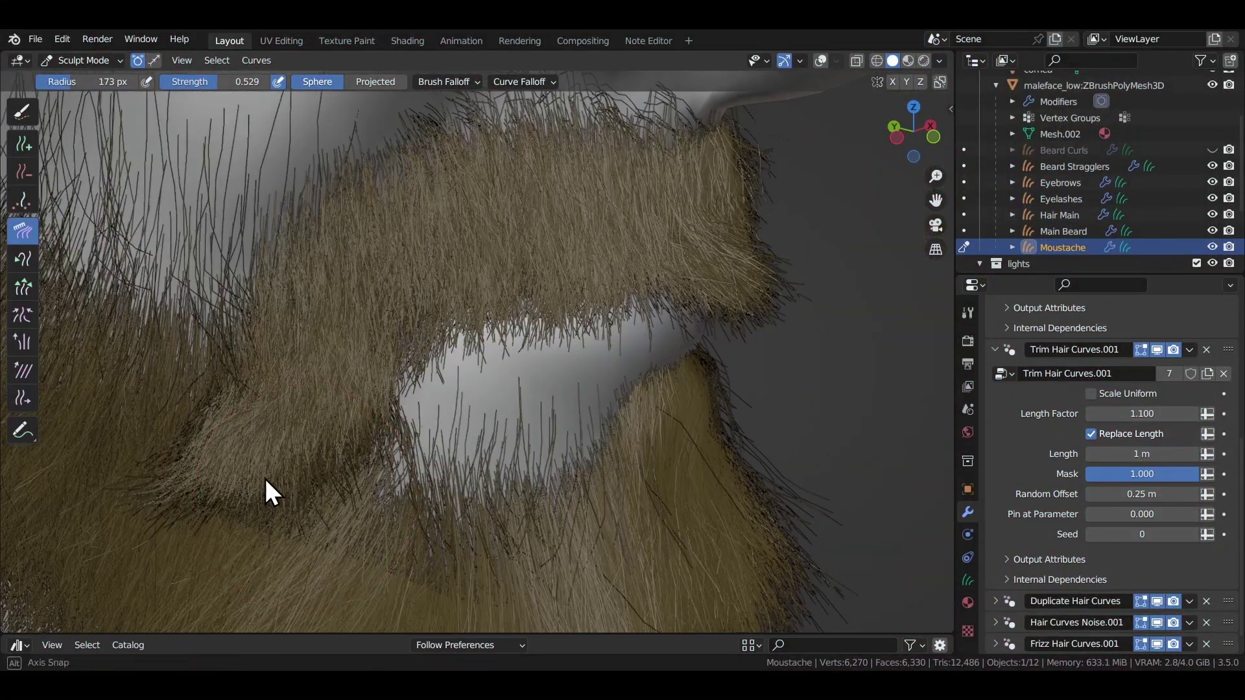
pyautogui.moveTo(266, 479)
pyautogui.mouseDown()
pyautogui.moveTo(407, 450)
pyautogui.moveTo(301, 502)
pyautogui.moveTo(419, 436)
pyautogui.moveTo(293, 528)
pyautogui.moveTo(389, 407)
pyautogui.moveTo(261, 512)
pyautogui.moveTo(345, 442)
pyautogui.mouseUp()
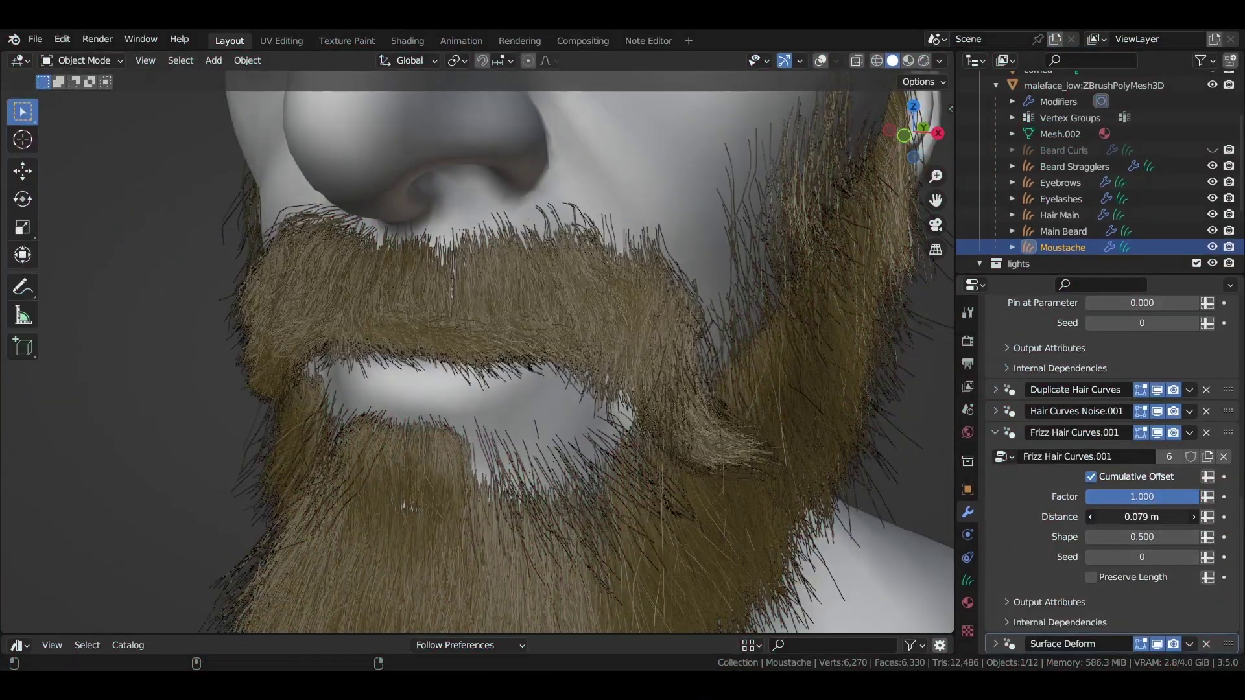
pyautogui.moveTo(1141, 517)
pyautogui.mouseDown()
pyautogui.moveTo(1161, 508)
pyautogui.moveTo(1121, 497)
pyautogui.moveTo(1134, 497)
pyautogui.mouseUp()
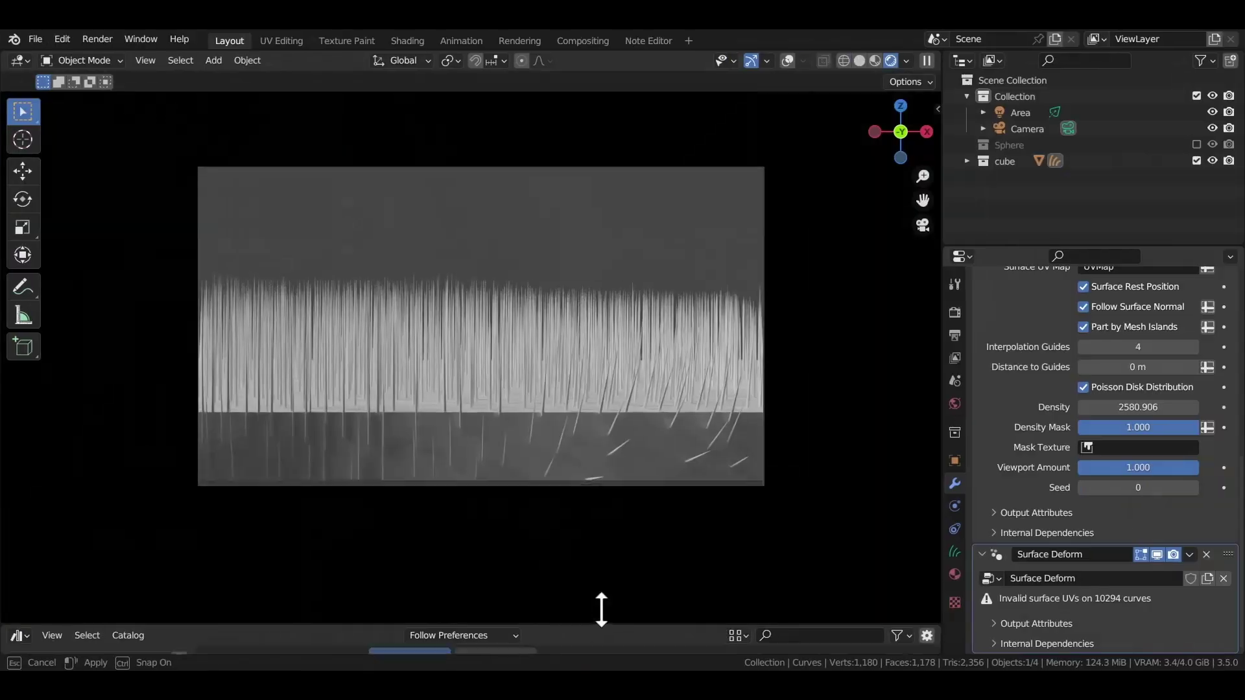
# Apply the Hair Curves Noise asset to the cube's hair and move the modifier above Surface Deform.
pyautogui.moveTo(600, 606); pyautogui.dragTo(632, 405)
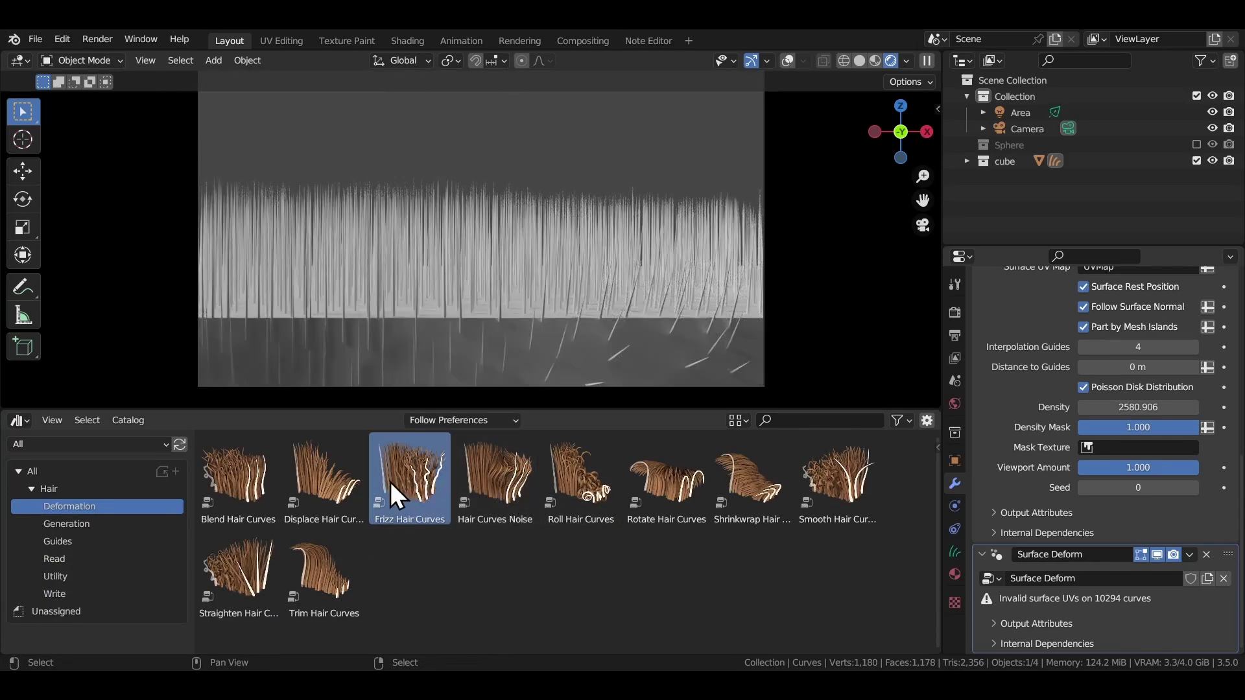
pyautogui.moveTo(518, 492); pyautogui.dragTo(542, 263)
pyautogui.moveTo(556, 216); pyautogui.dragTo(556, 216)
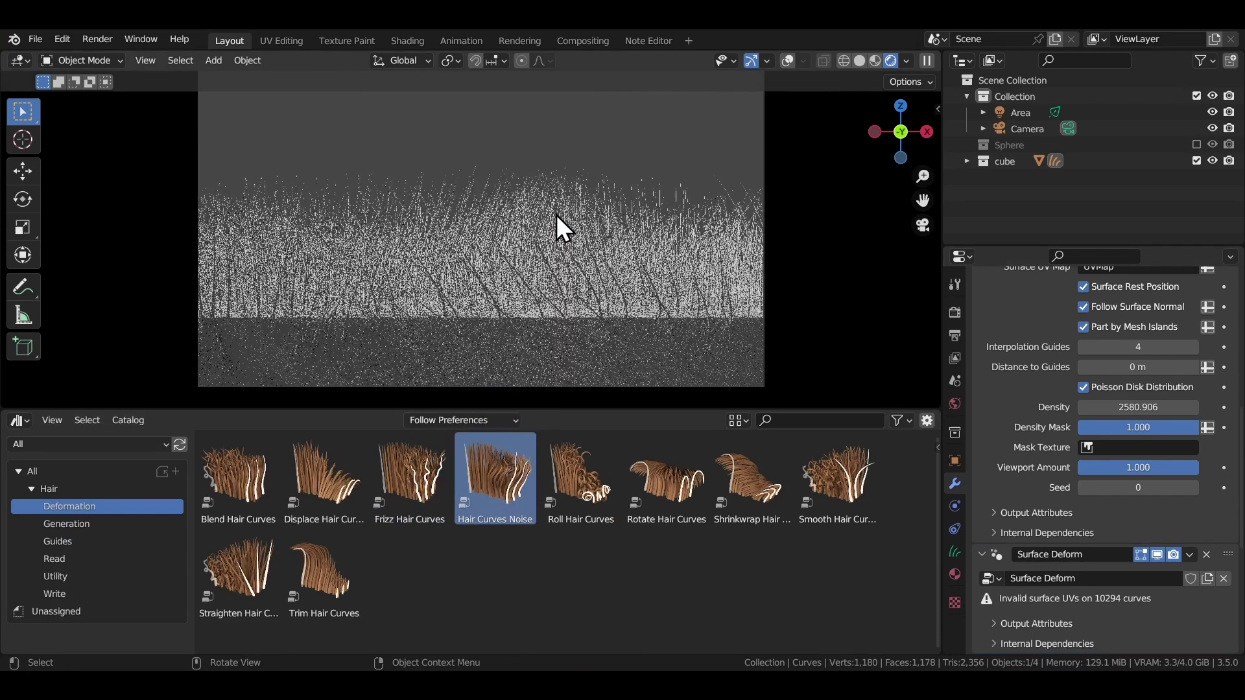
pyautogui.scroll(-6, 1011, 476)
pyautogui.moveTo(1227, 441); pyautogui.dragTo(1214, 369)
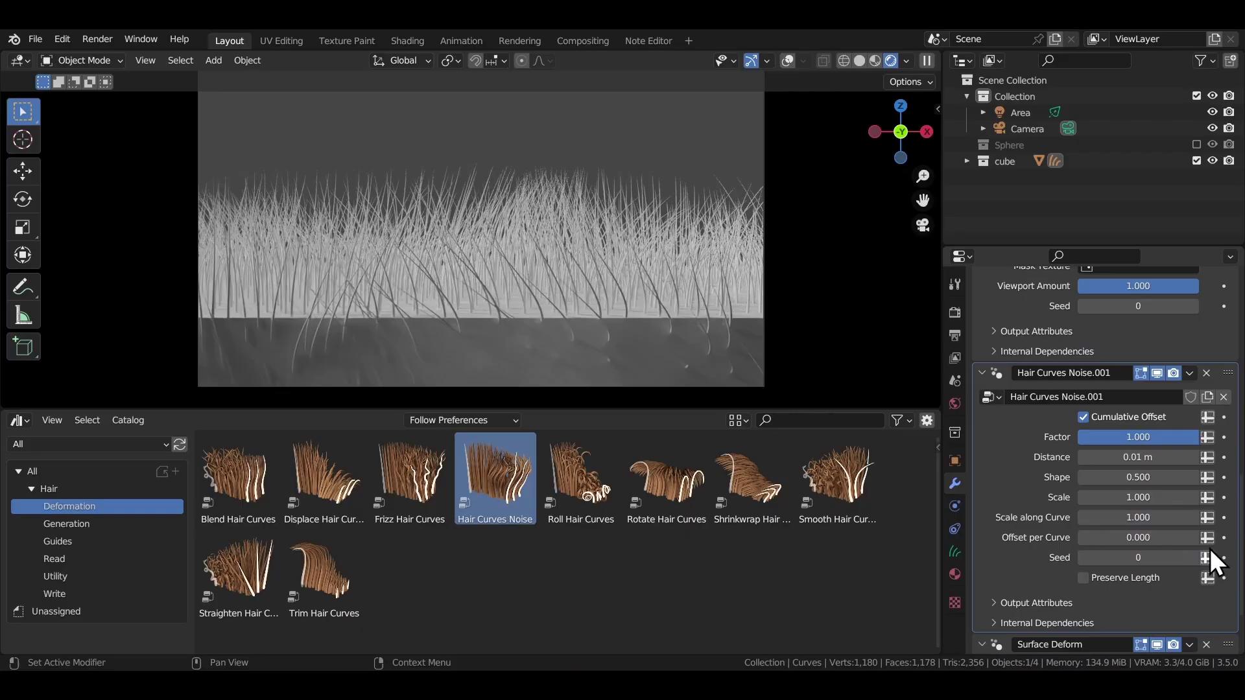
# Set the Hair Curves Noise Distance to 0.059 m and its Scale to 0.710.
pyautogui.moveTo(1135, 457); pyautogui.dragTo(1180, 457)
pyautogui.moveTo(1122, 499); pyautogui.dragTo(1086, 497)
pyautogui.moveTo(1134, 456)
pyautogui.mouseDown()
pyautogui.moveTo(1160, 457)
pyautogui.moveTo(1148, 457)
pyautogui.mouseUp()
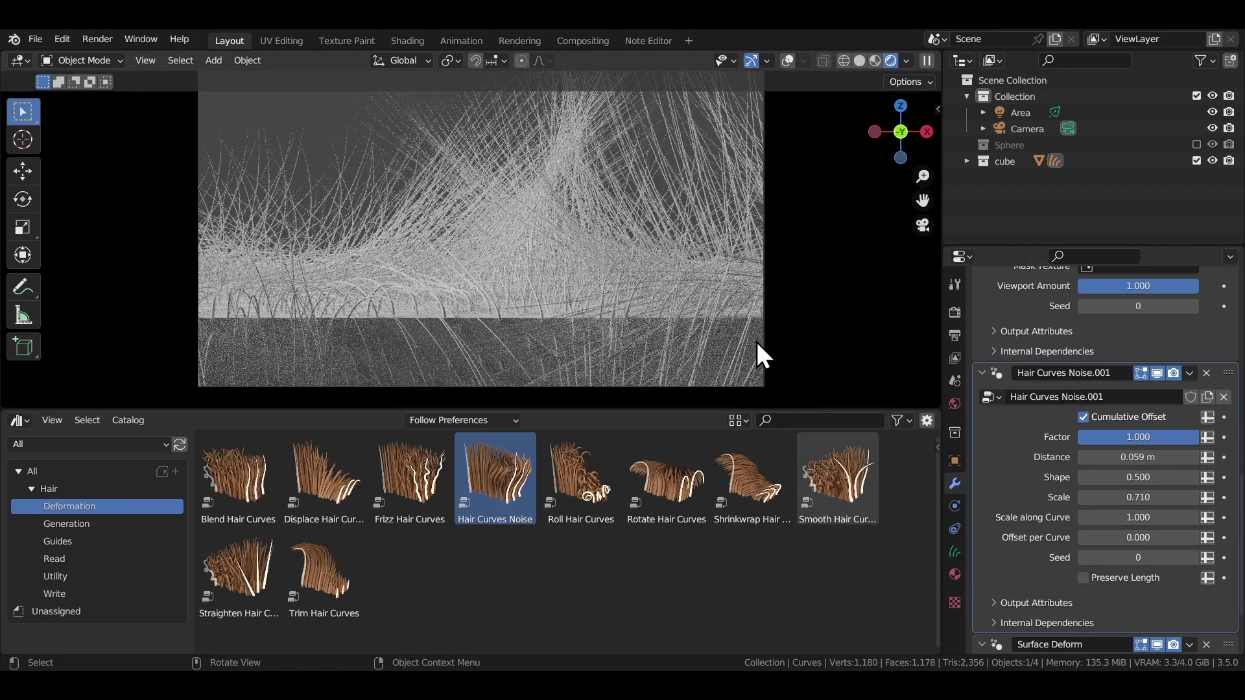
# Apply the Frizz Hair Curves asset to the cube's hair and move the modifier above Surface Deform.
pyautogui.moveTo(410, 476); pyautogui.dragTo(432, 328)
pyautogui.moveTo(512, 190); pyautogui.dragTo(512, 189)
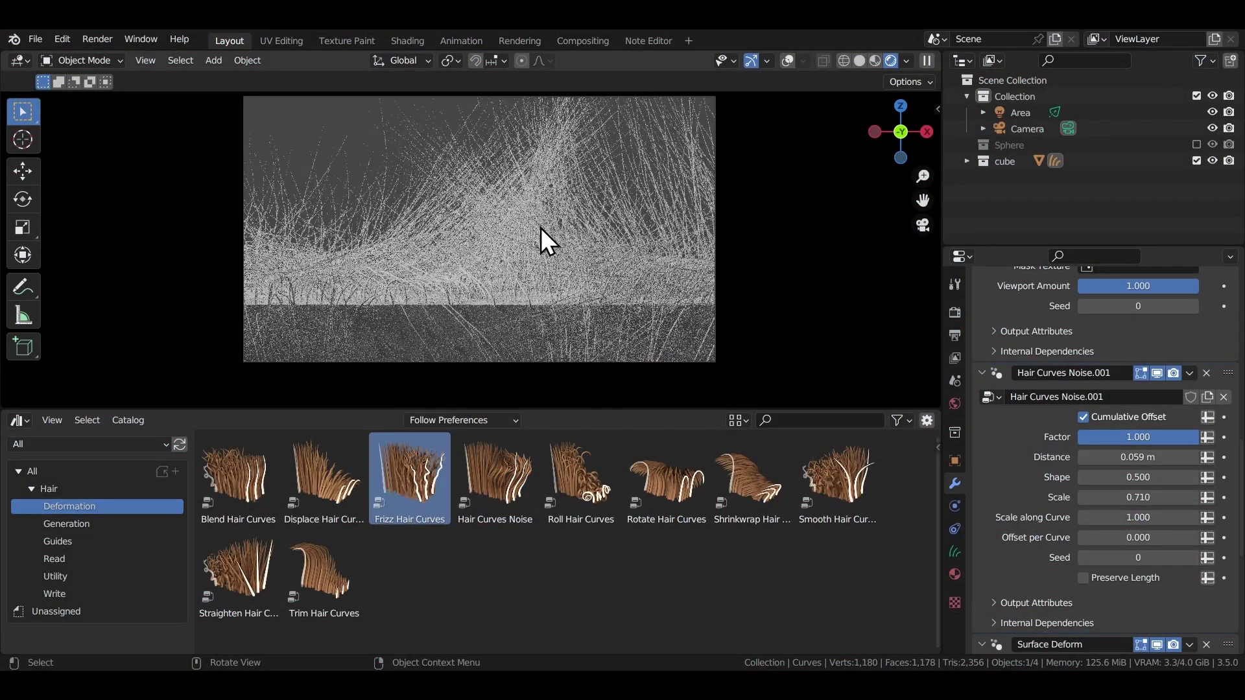
pyautogui.scroll(-2, 1028, 477)
pyautogui.scroll(-3, 1029, 477)
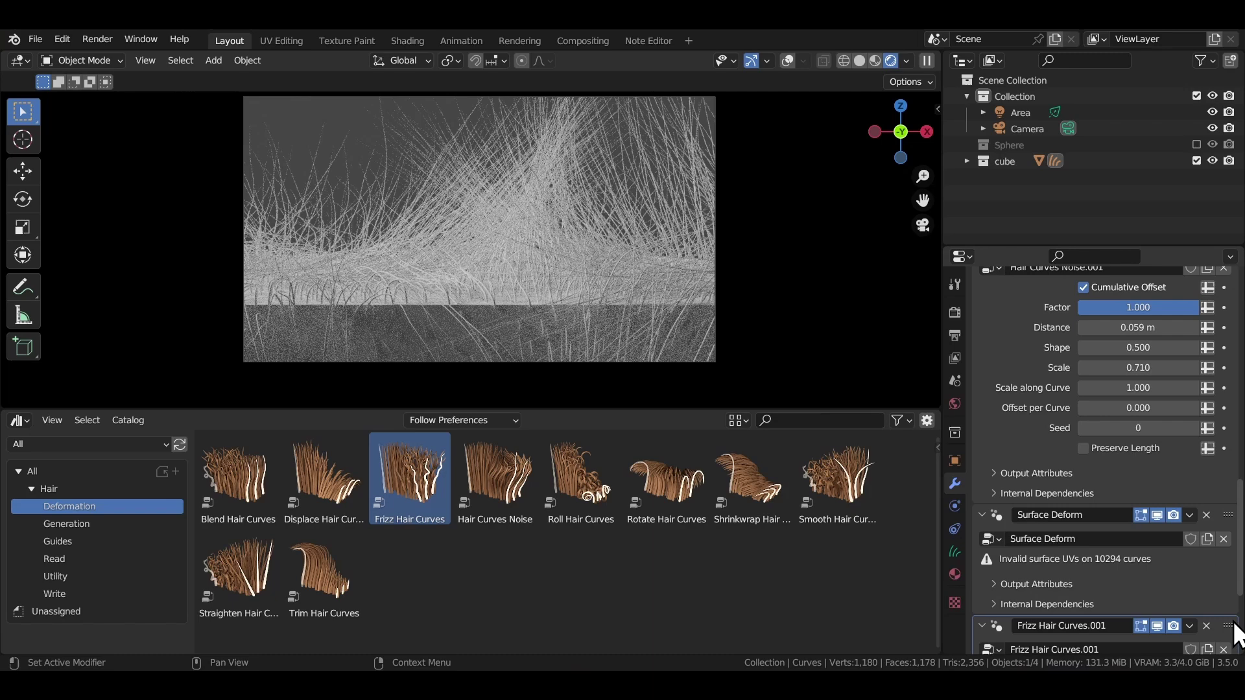
pyautogui.moveTo(1227, 627); pyautogui.dragTo(1228, 499)
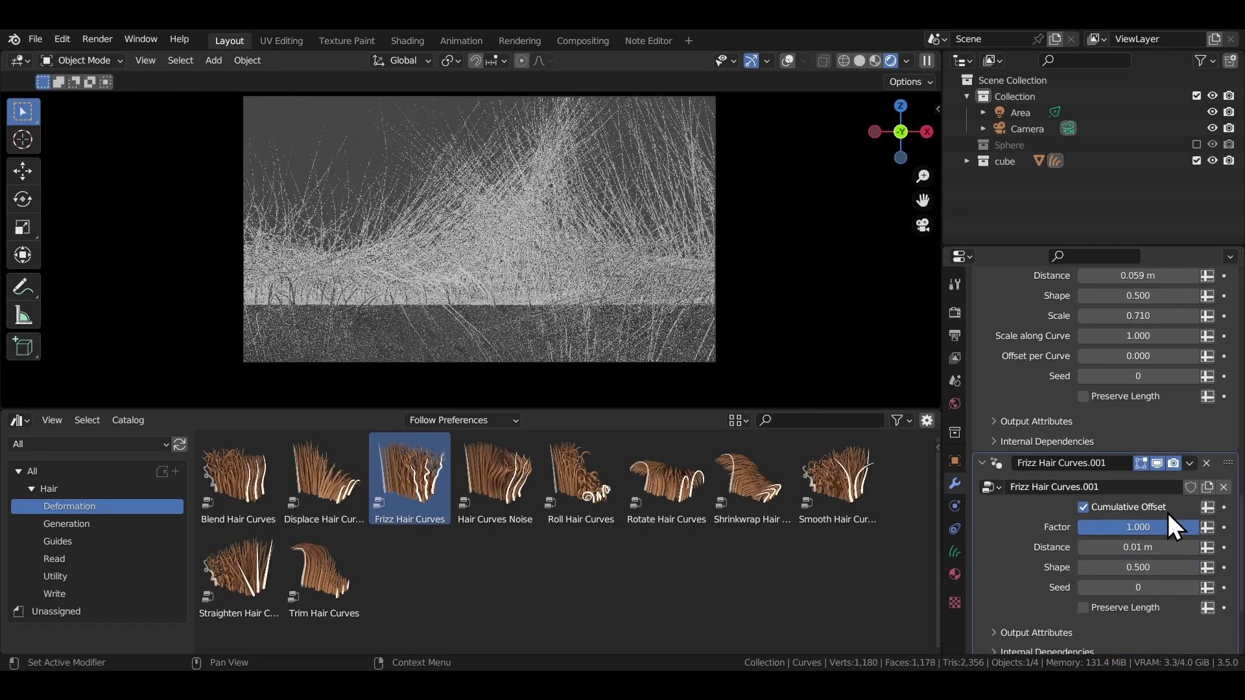
# Adjust the Distance of the cube hair's Frizz Hair Curves modifier and set the Set Hair Curve Profile Shape to 0.917.
pyautogui.scroll(-1, 1160, 523)
pyautogui.moveTo(1161, 522); pyautogui.dragTo(1193, 521)
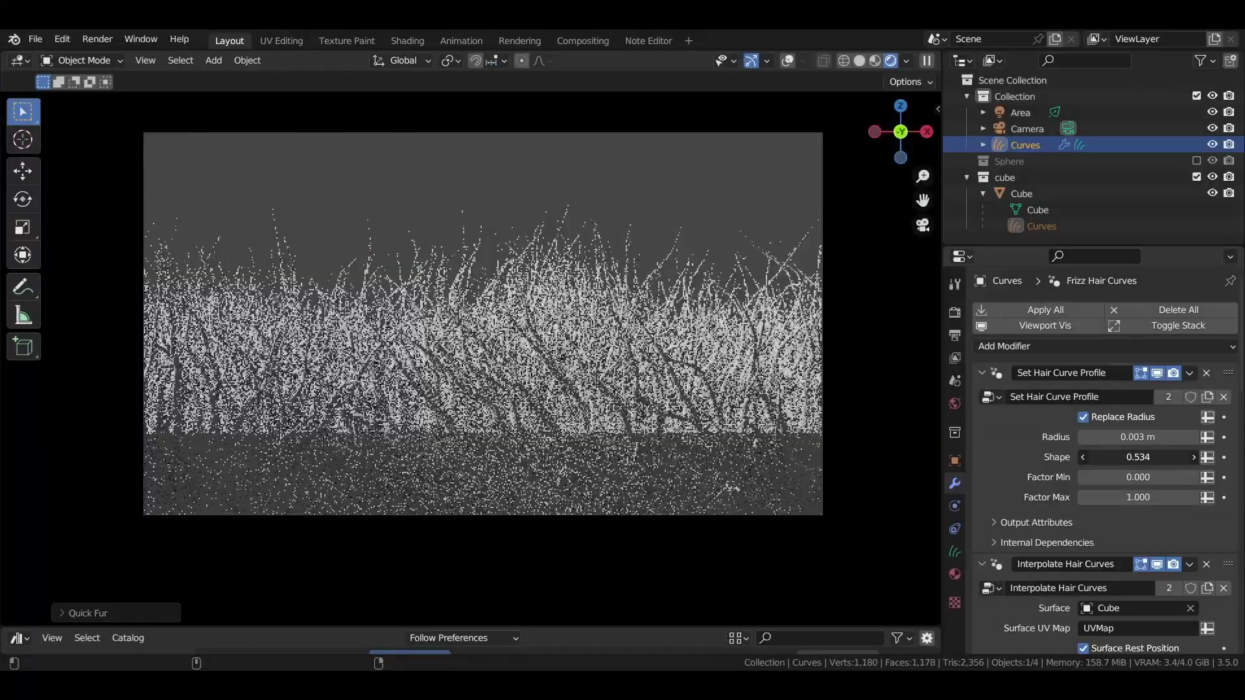
pyautogui.moveTo(1125, 457); pyautogui.dragTo(1037, 477)
# Set the Interpolate Hair Curves Density to 3500 and its Density Mask to about 0.640.
pyautogui.scroll(-10, 1037, 477)
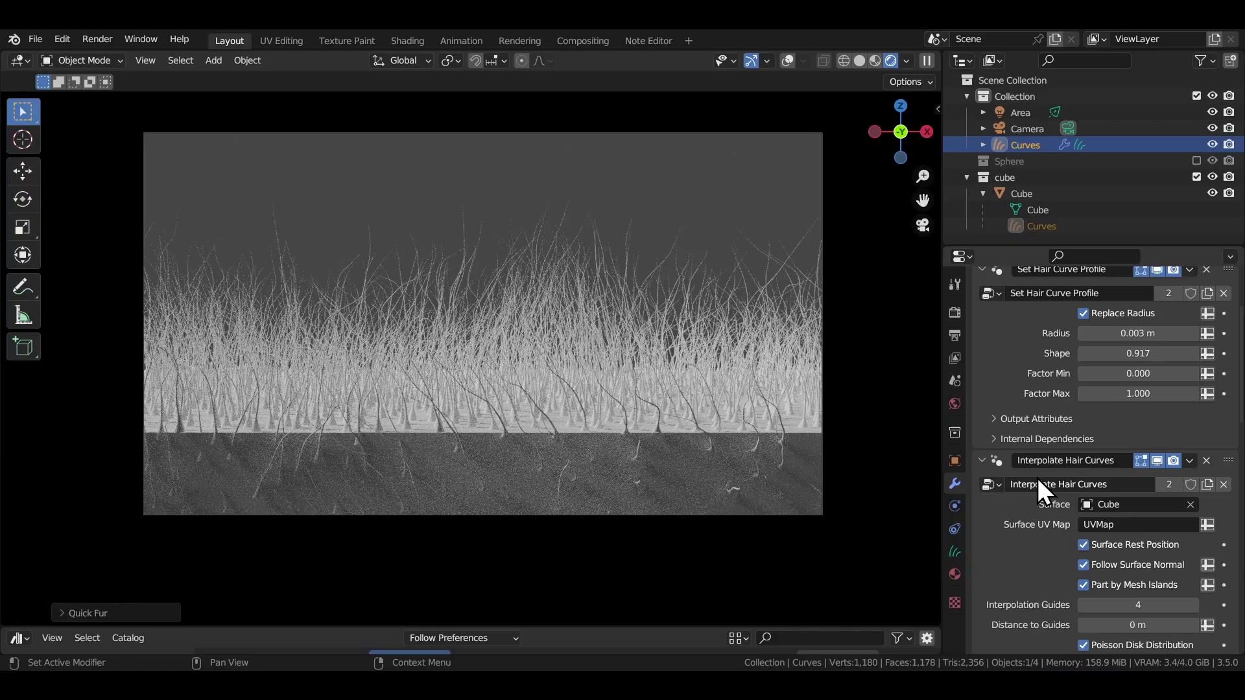
pyautogui.moveTo(1138, 451); pyautogui.dragTo(1095, 451)
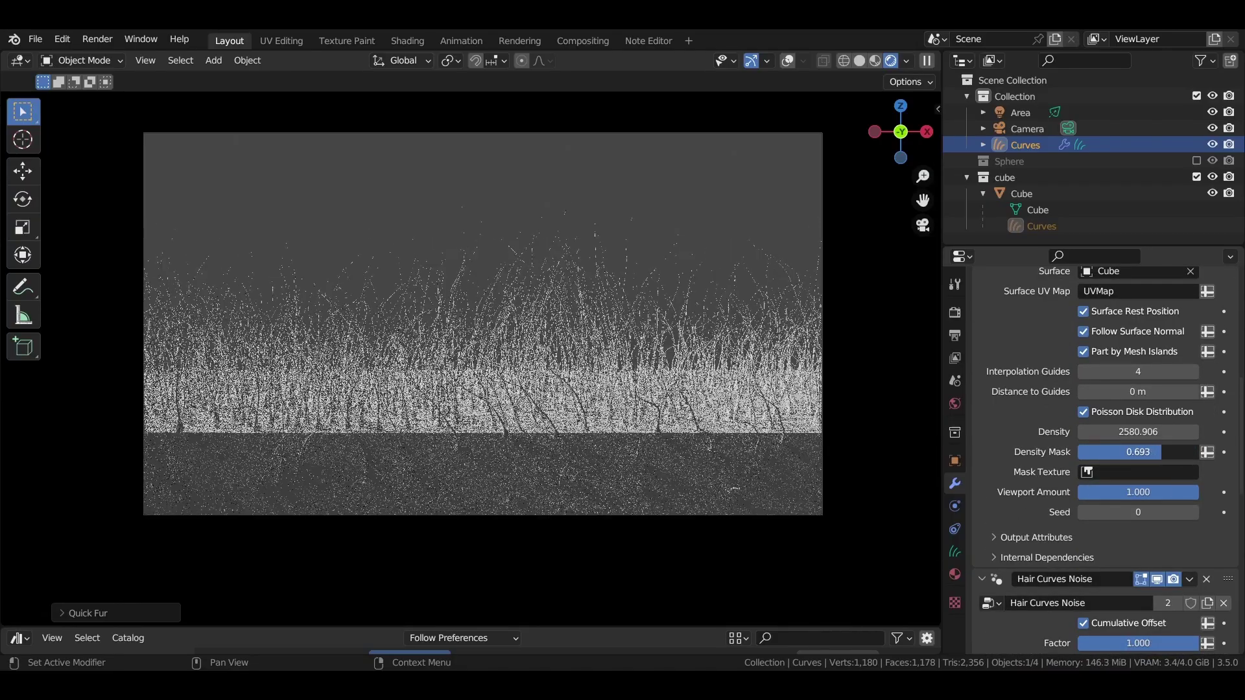
pyautogui.doubleClick(1153, 432)
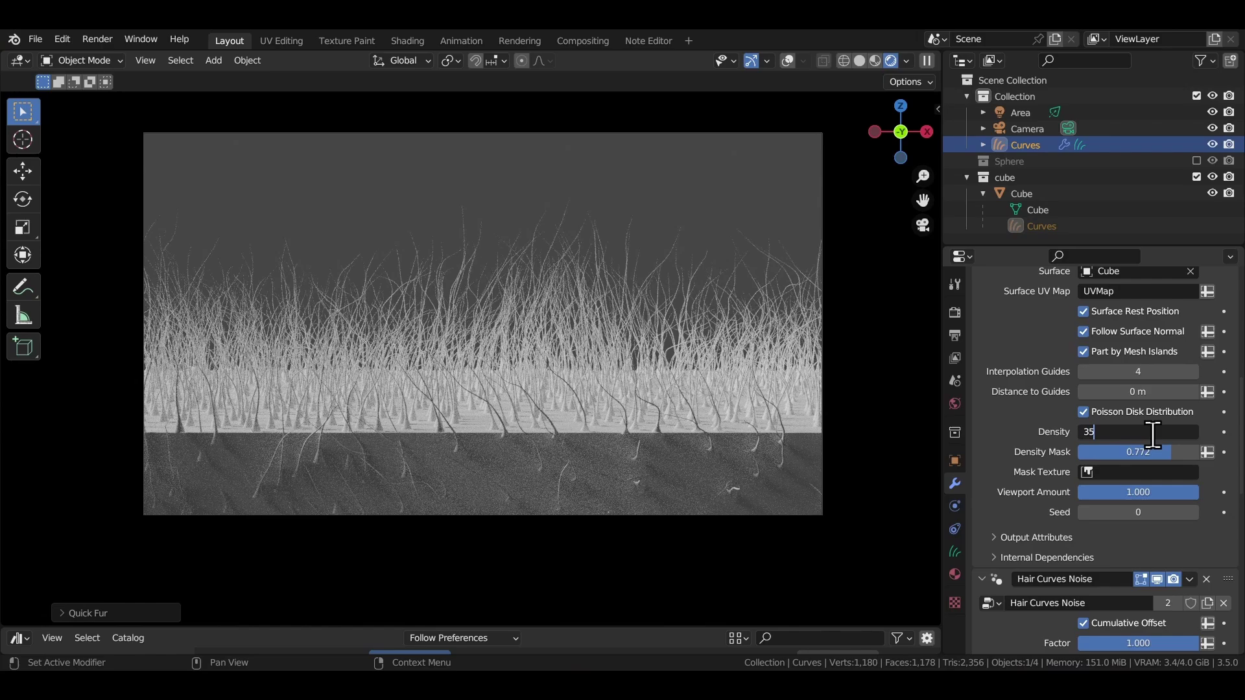
pyautogui.moveTo(1157, 452); pyautogui.dragTo(1141, 452)
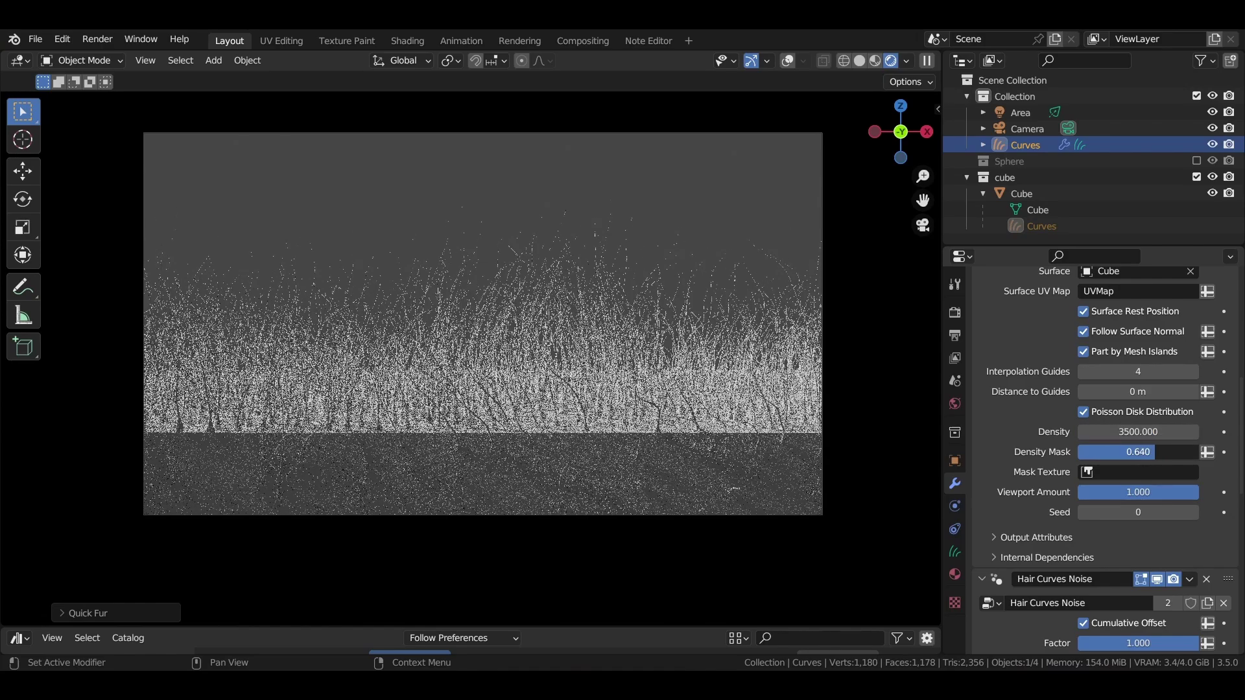
# Set the Hair Curves Noise Distance to 0.026 m and its Shape to 0.342, and adjust its scale settings.
pyautogui.scroll(-6, 1027, 444)
pyautogui.scroll(-3, 1024, 442)
pyautogui.moveTo(1102, 404); pyautogui.dragTo(1118, 424)
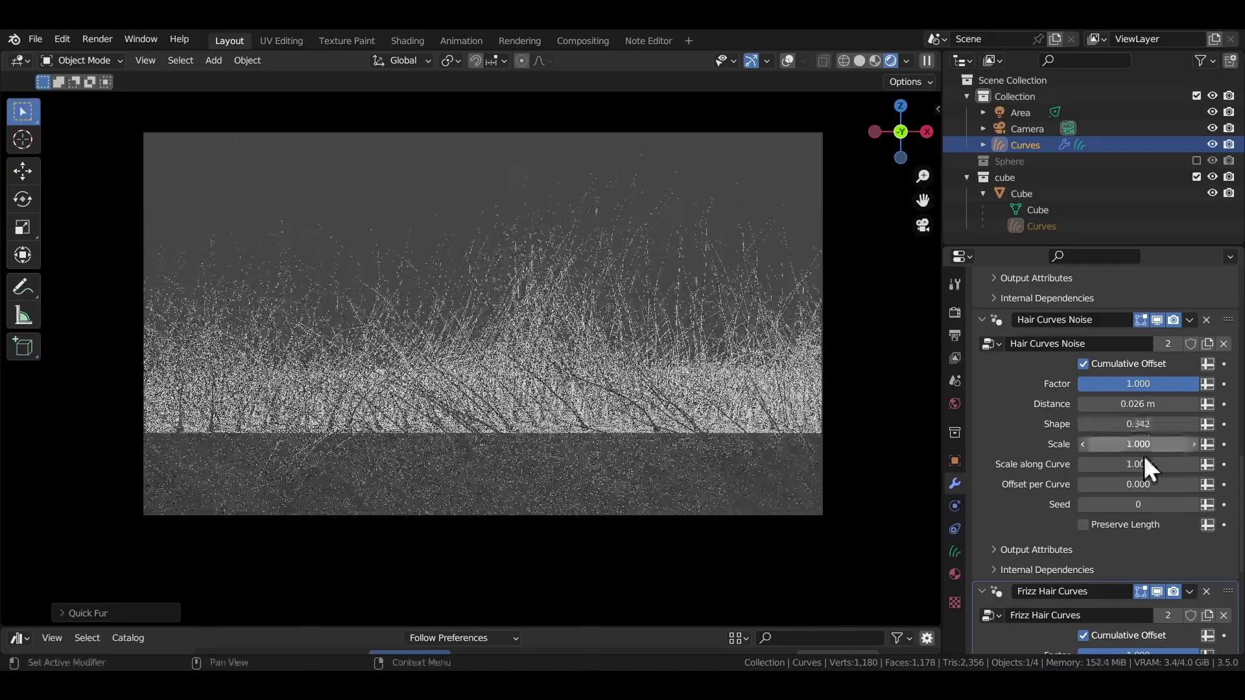
pyautogui.moveTo(1145, 464); pyautogui.dragTo(1146, 439)
# Enlarge the asset browser and look at the Guides hair assets, selecting Braid Hair Curves.
pyautogui.scroll(-8, 1114, 505)
pyautogui.scroll(-2, 1067, 505)
pyautogui.moveTo(661, 626); pyautogui.dragTo(663, 403)
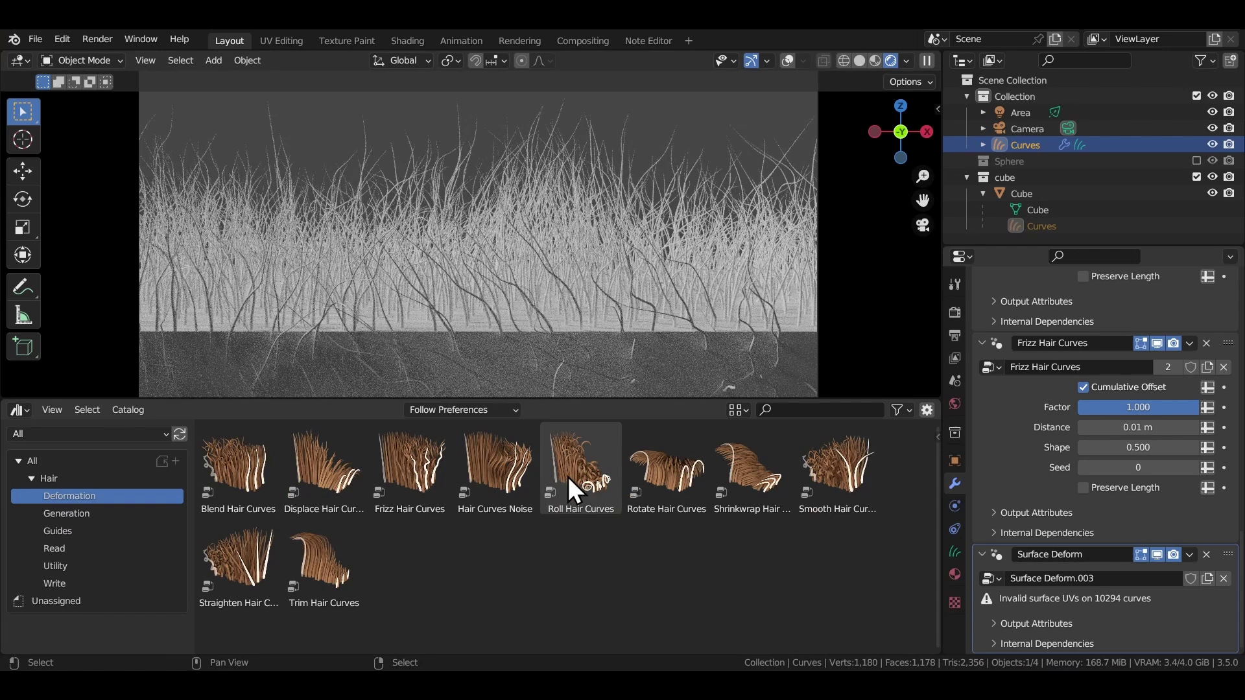
pyautogui.click(125, 533)
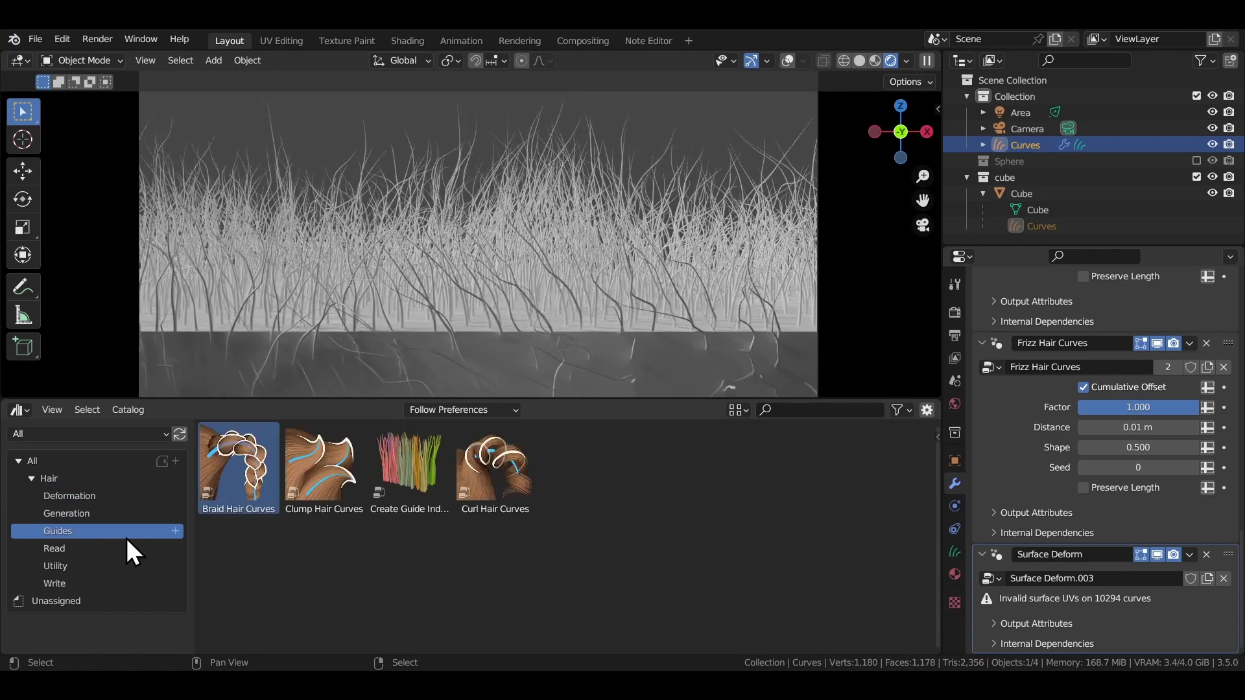
pyautogui.click(242, 499)
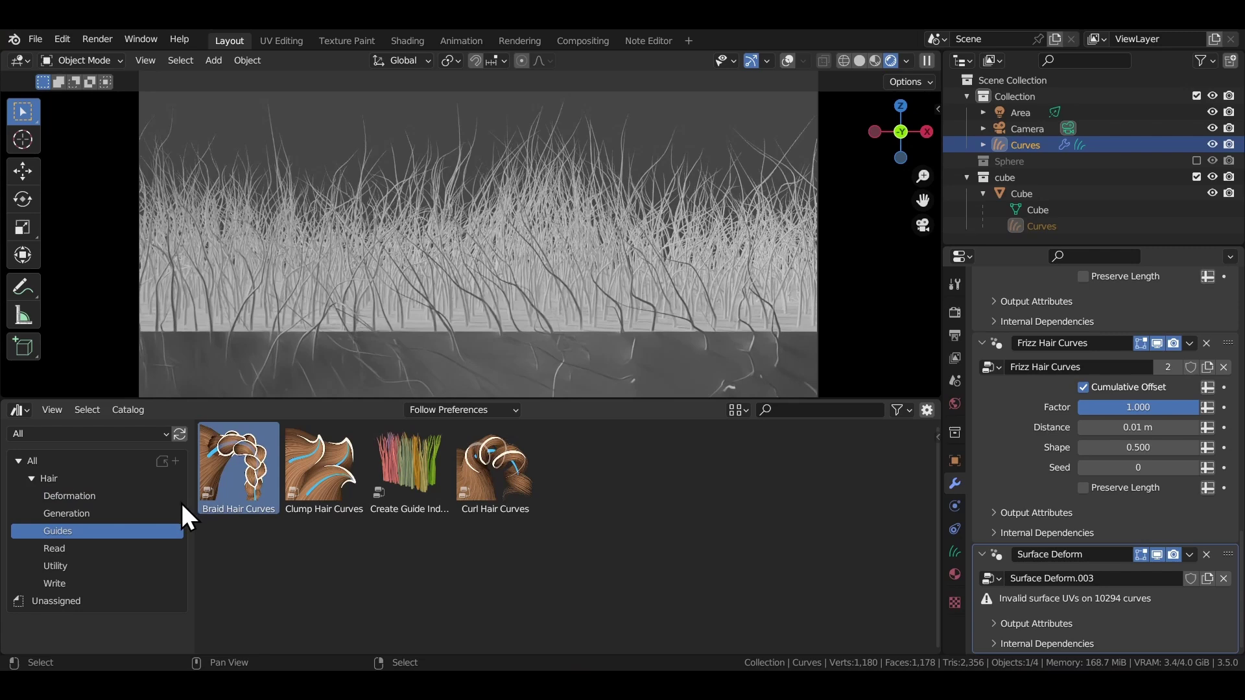
# Apply the Roll Hair Curves deformation asset to the cube's hair and adjust its Roll Length and Roll Radius.
pyautogui.click(122, 496)
pyautogui.click(586, 476)
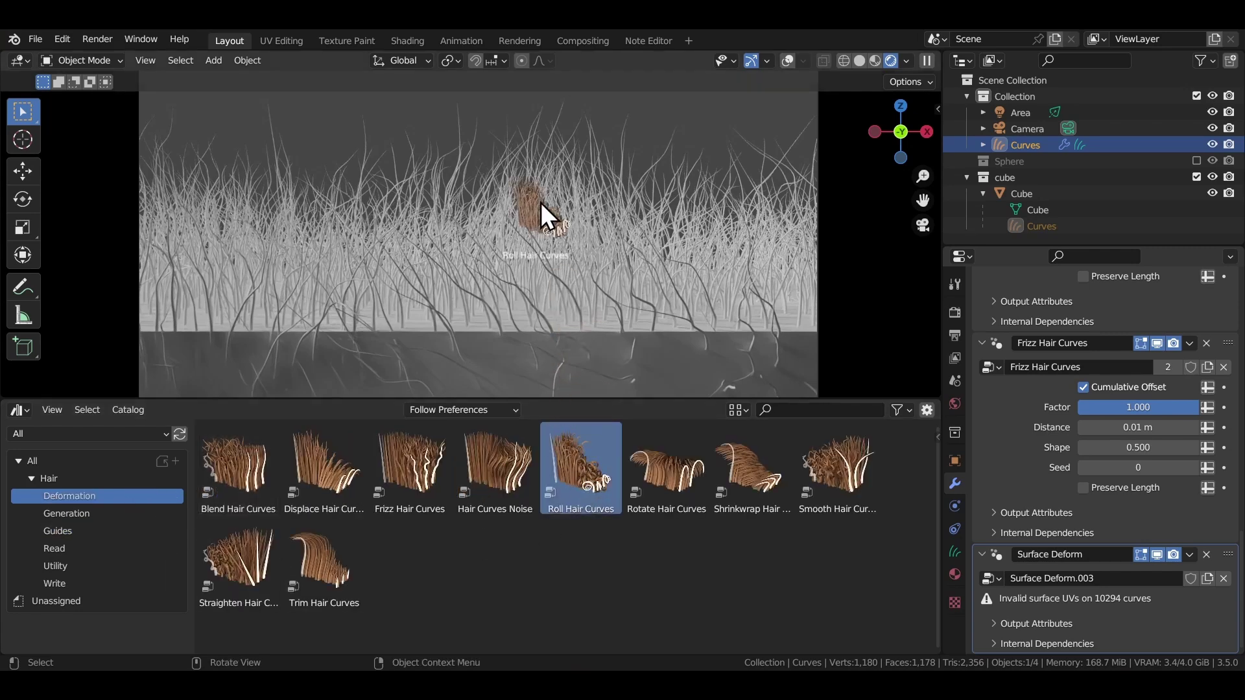
pyautogui.moveTo(540, 203); pyautogui.dragTo(531, 175)
pyautogui.scroll(-10, 1050, 496)
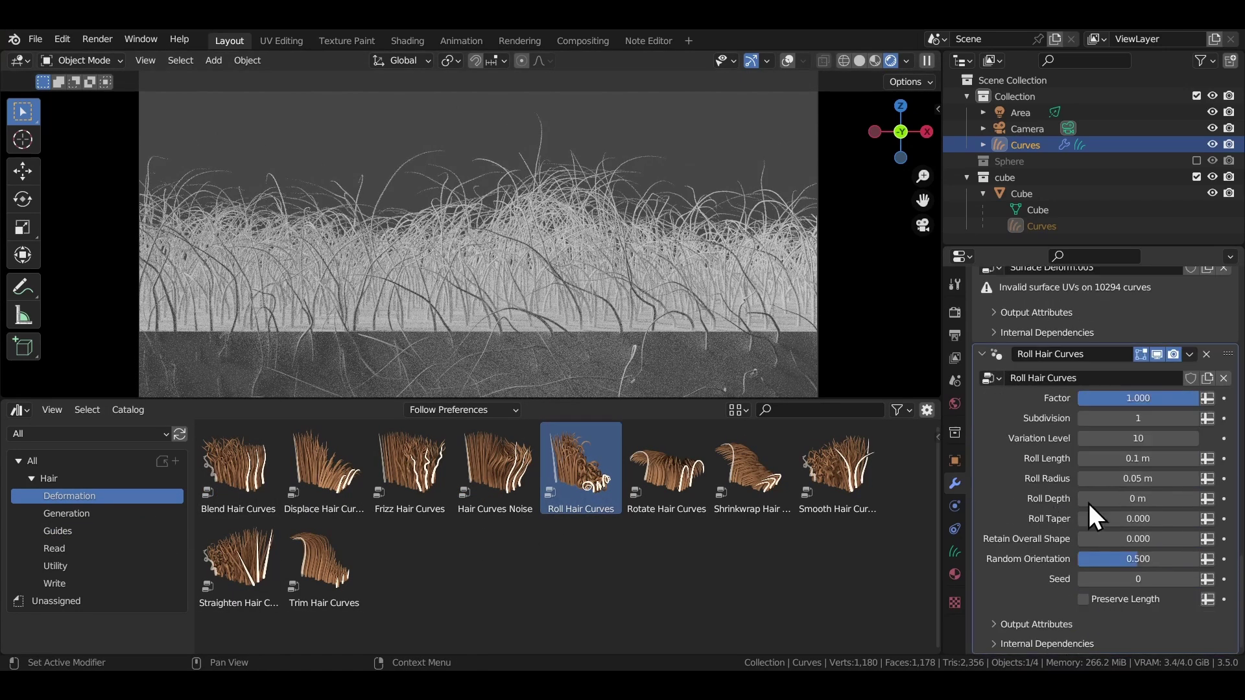
pyautogui.moveTo(1129, 456)
pyautogui.mouseDown()
pyautogui.moveTo(1147, 455)
pyautogui.moveTo(1134, 455)
pyautogui.mouseUp()
pyautogui.moveTo(1138, 479); pyautogui.dragTo(1114, 478)
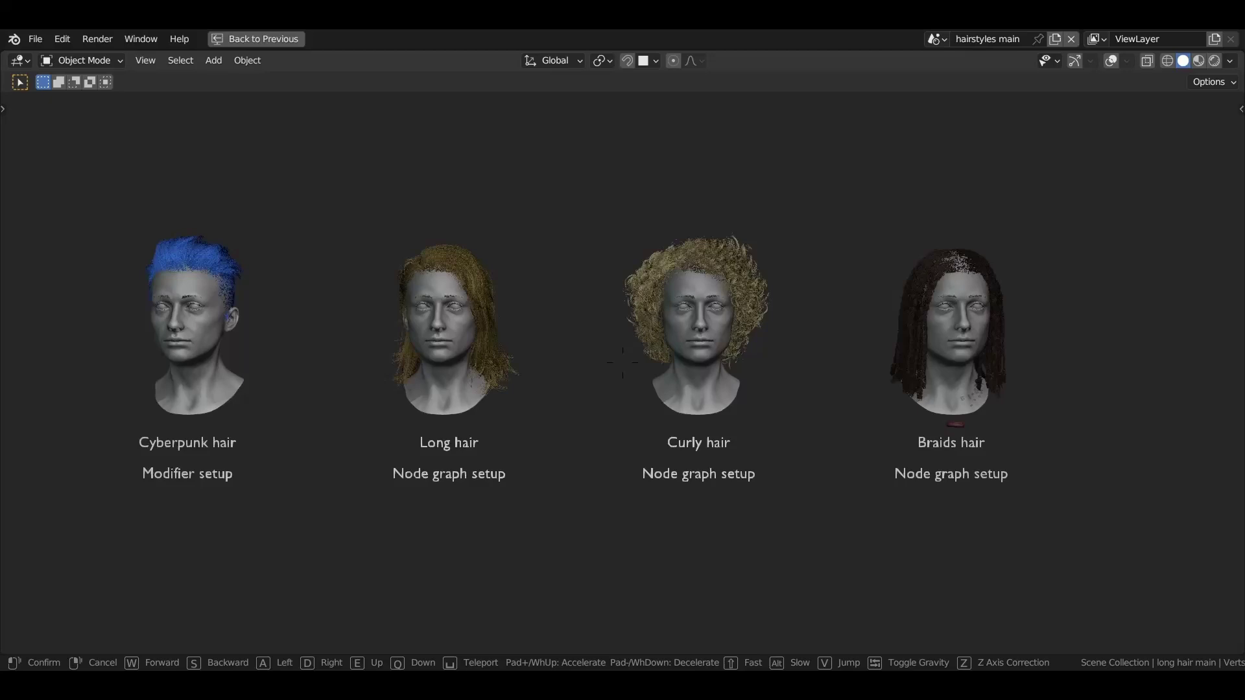
# Inspect the four sample heads with cyberpunk, long, curly and braided hair from closer up.
pyautogui.press('w')
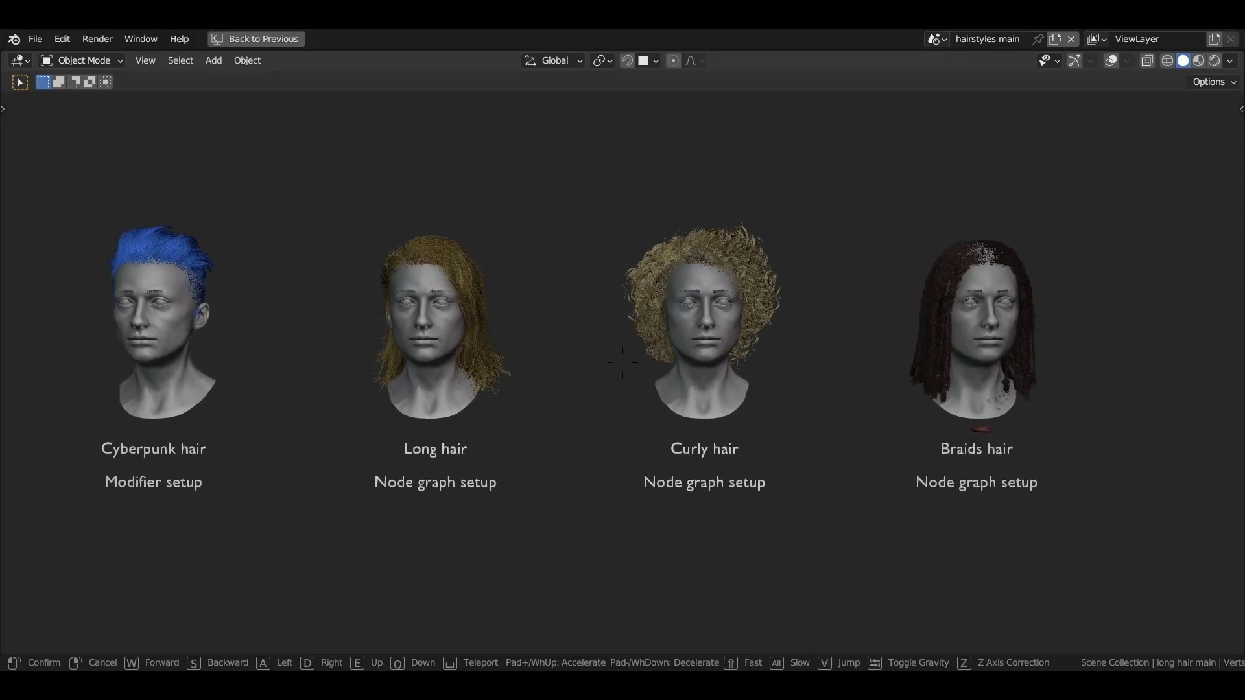
pyautogui.press('w')
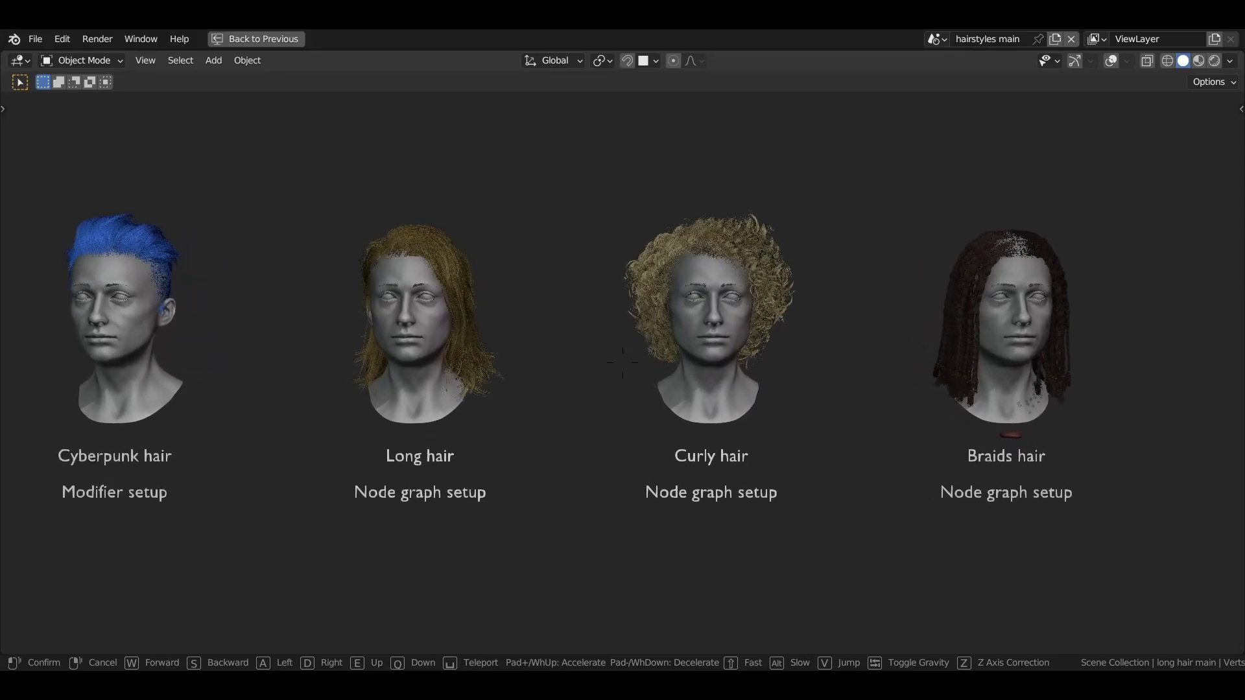
pyautogui.press('w')
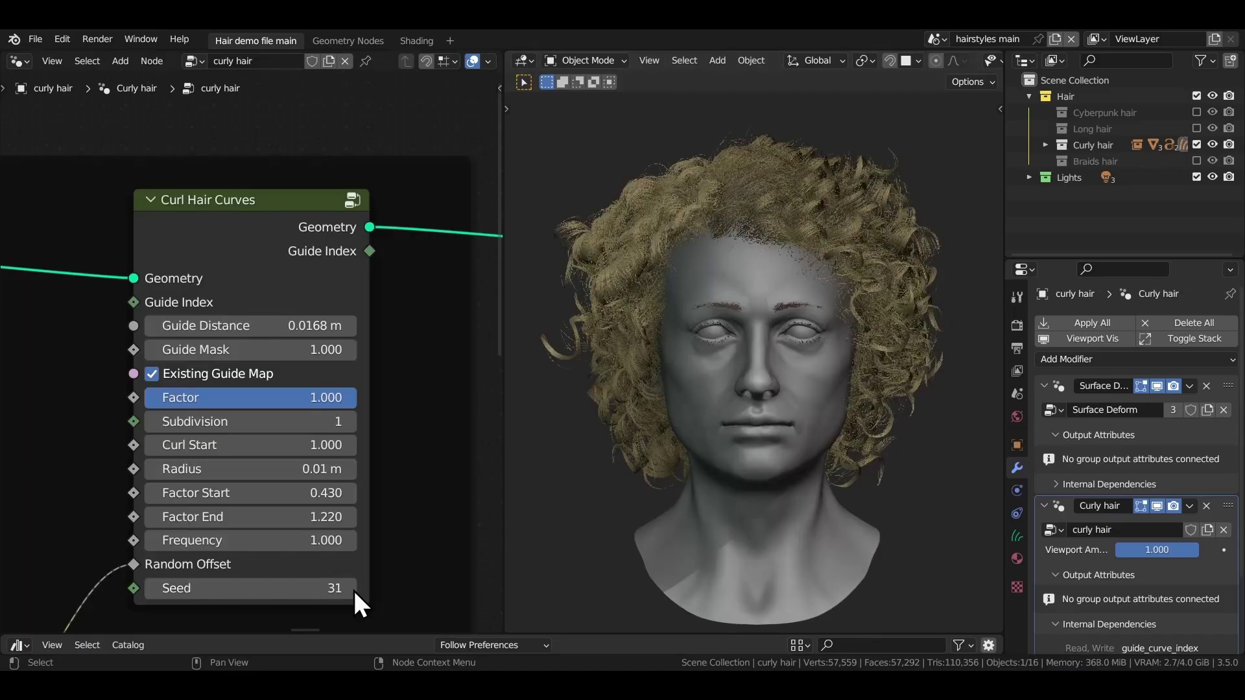
# Raise the Seed of the curly hair's Curl Hair Curves node step by step to vary the curls.
pyautogui.click(353, 589)
pyautogui.click(352, 588)
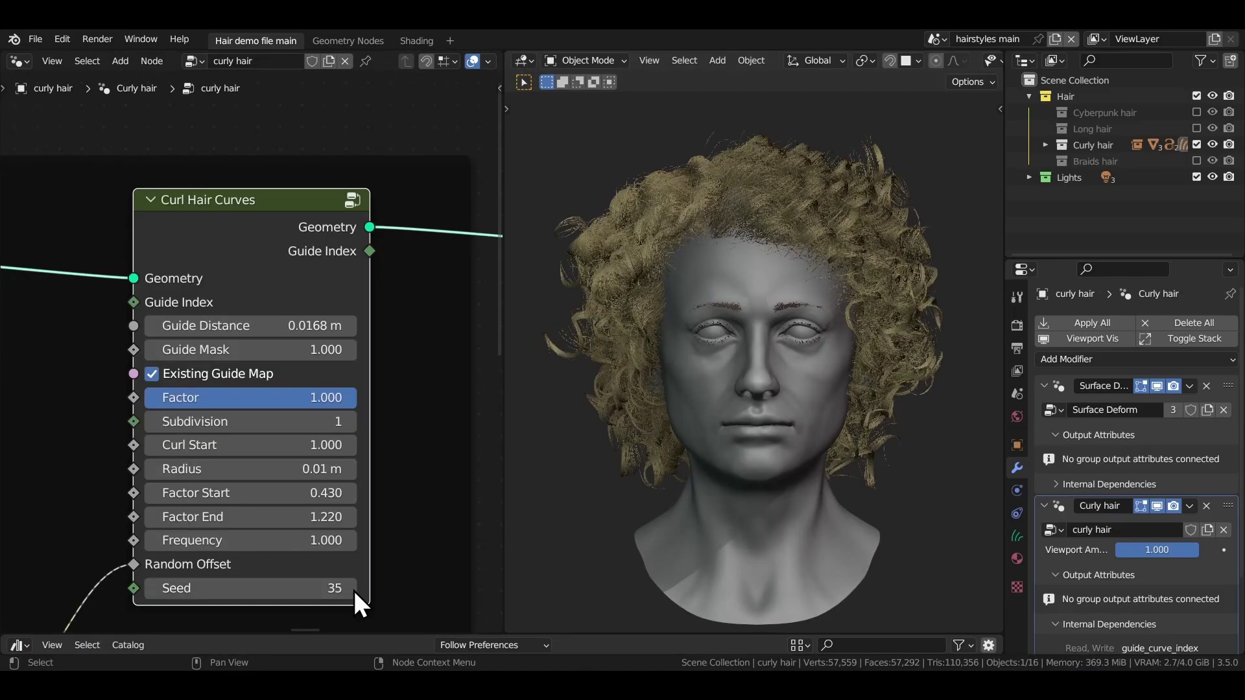
pyautogui.click(353, 589)
pyautogui.click(352, 589)
pyautogui.click(353, 588)
pyautogui.click(353, 589)
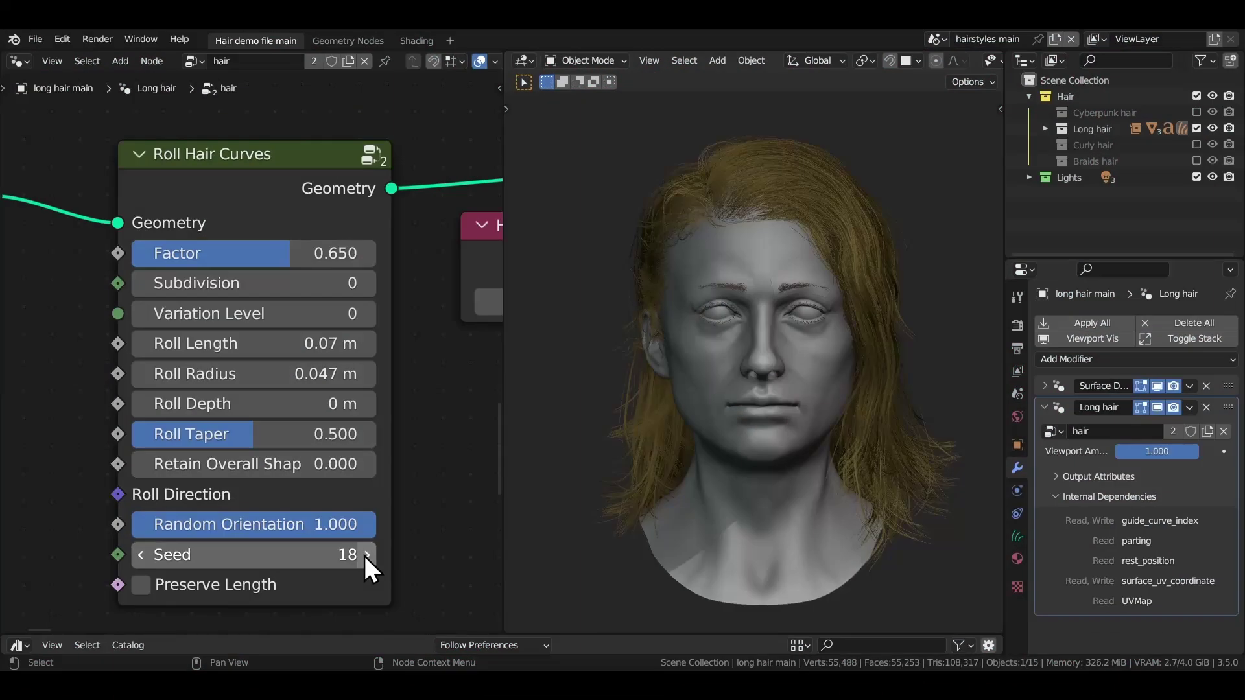
# Raise the Seed of the long hair's Roll Hair Curves node step by step past 22 to vary the strands.
pyautogui.click(366, 554)
pyautogui.click(366, 554)
pyautogui.click(366, 555)
pyautogui.click(366, 554)
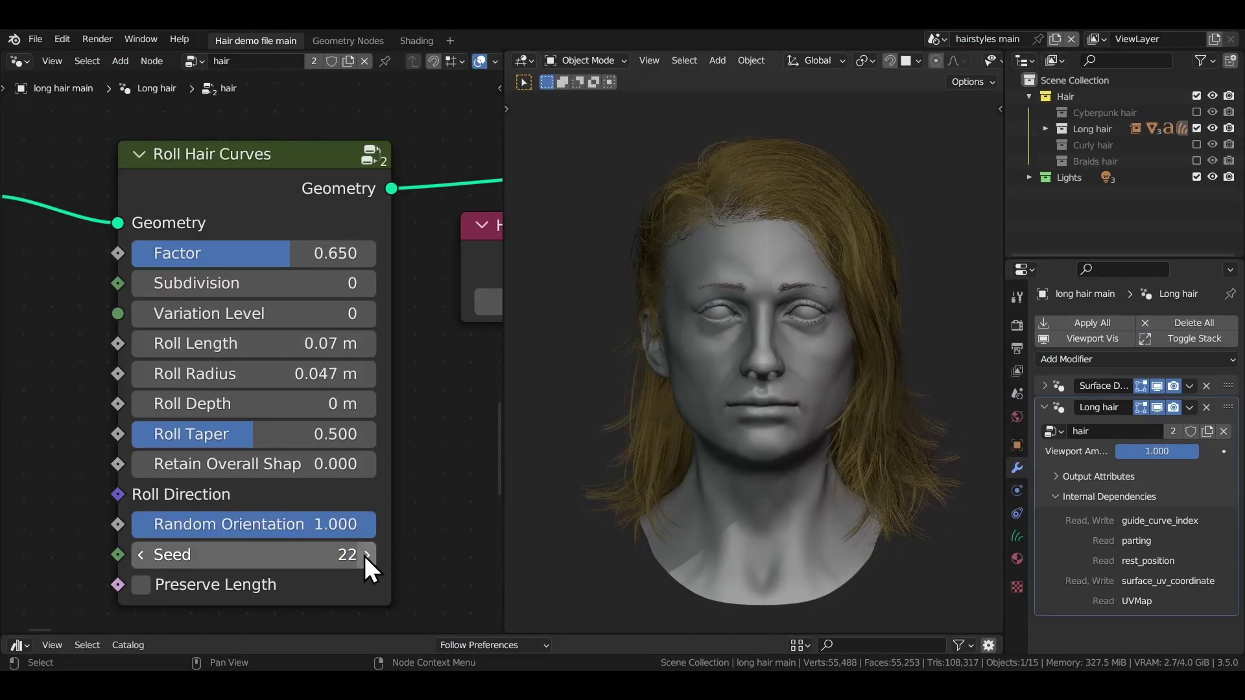
pyautogui.click(366, 555)
pyautogui.click(366, 554)
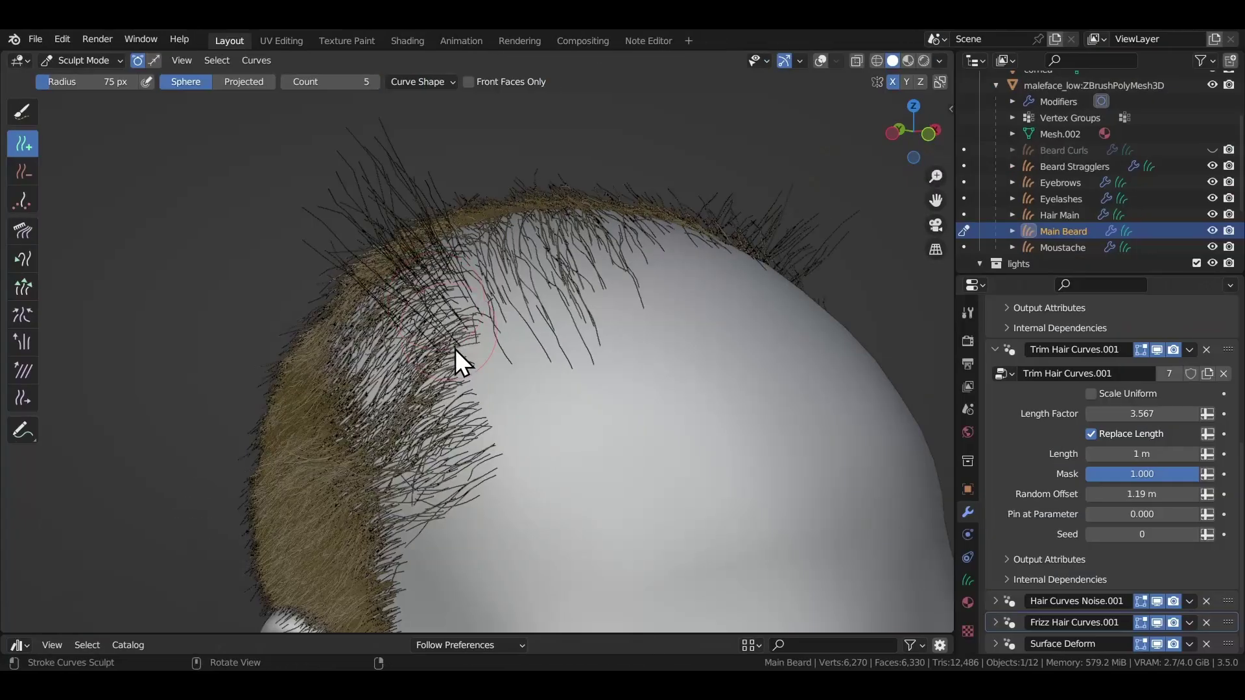
# Comb the stray hairs along the edge of the Main Beard with a Comb brush of 134 px radius.
pyautogui.press('c')
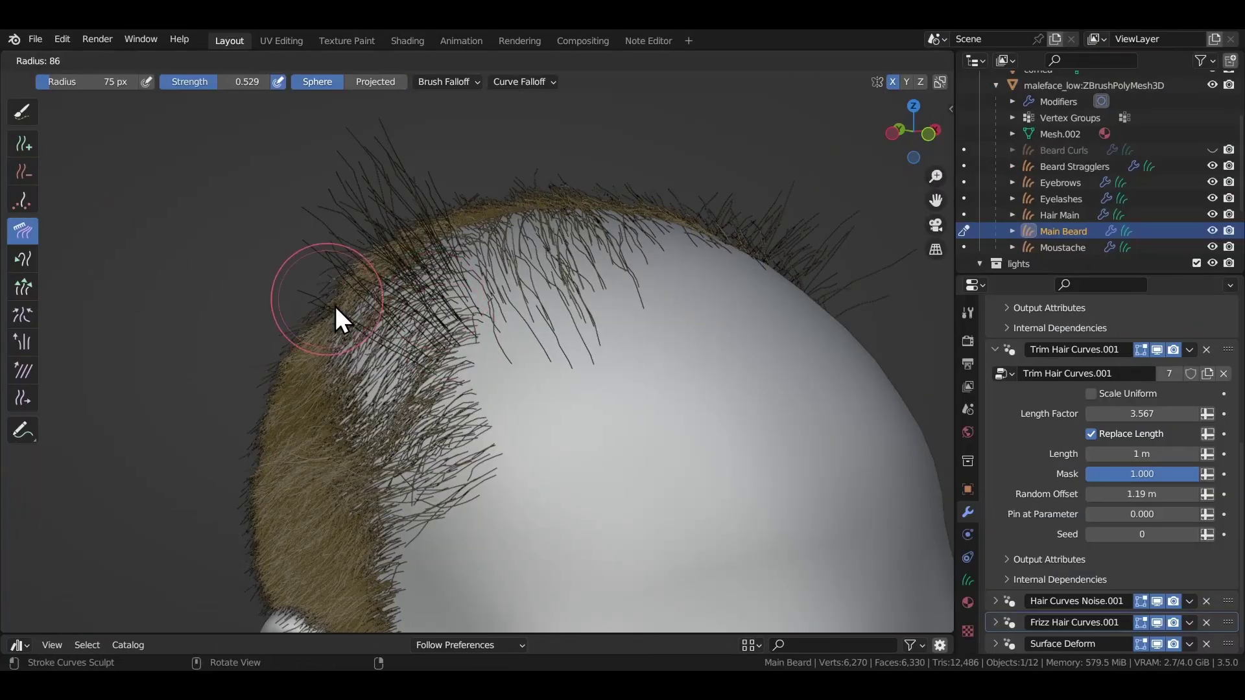
pyautogui.moveTo(336, 306)
pyautogui.mouseDown()
pyautogui.moveTo(431, 261)
pyautogui.moveTo(388, 233)
pyautogui.moveTo(353, 298)
pyautogui.moveTo(312, 236)
pyautogui.moveTo(361, 218)
pyautogui.moveTo(299, 347)
pyautogui.moveTo(256, 302)
pyautogui.moveTo(361, 244)
pyautogui.mouseUp()
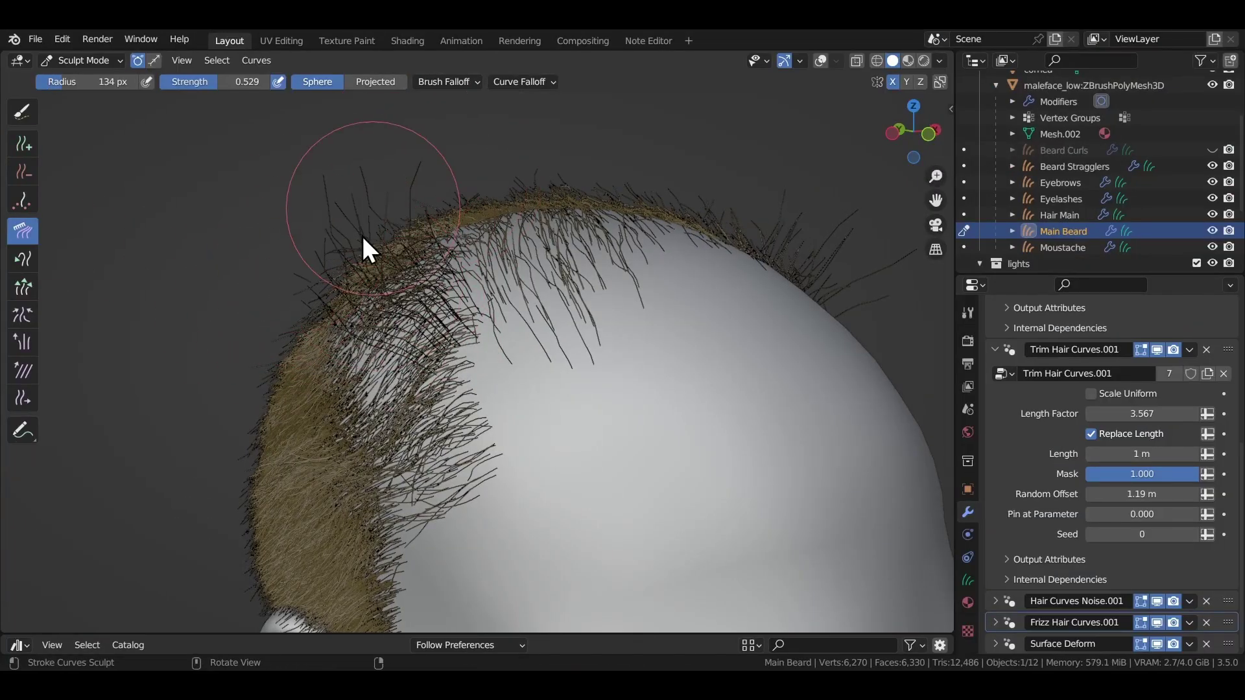
pyautogui.moveTo(361, 244); pyautogui.dragTo(353, 328, button='middle')
pyautogui.moveTo(277, 361); pyautogui.dragTo(303, 280)
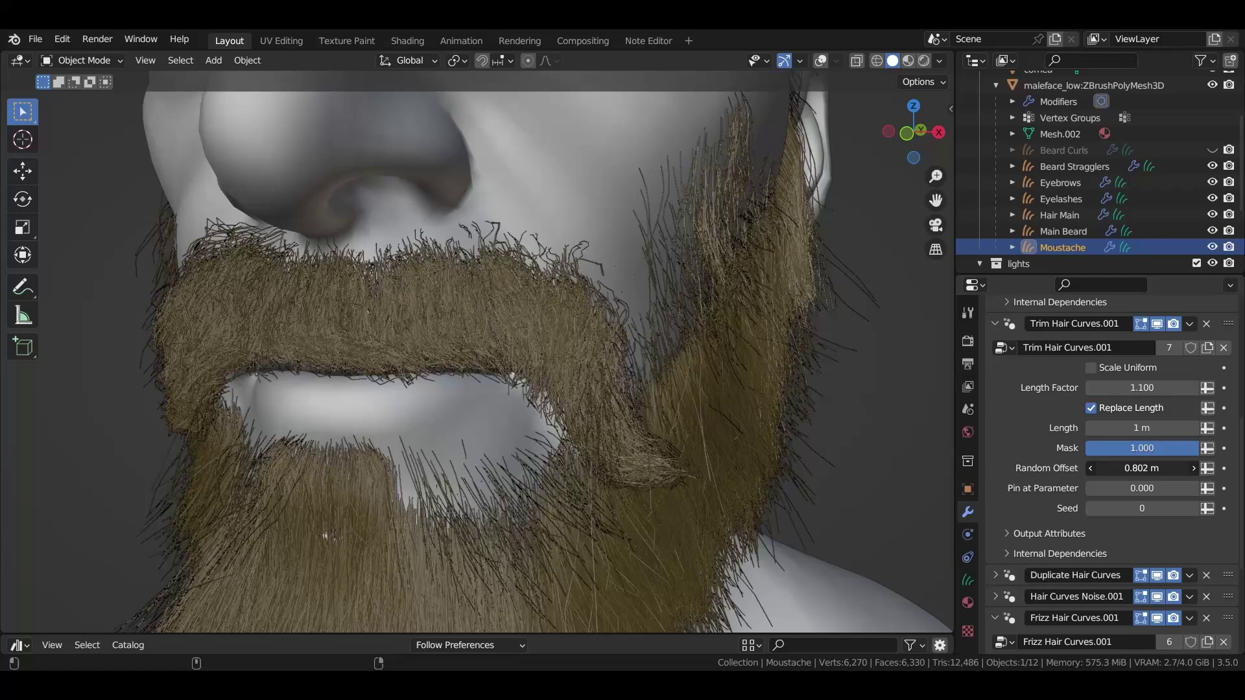
# Adjust the Random Offset of the moustache's Trim Hair Curves and the Distance of the Beard Curls' Frizz Hair Curves.
pyautogui.moveTo(1141, 468); pyautogui.dragTo(1190, 468)
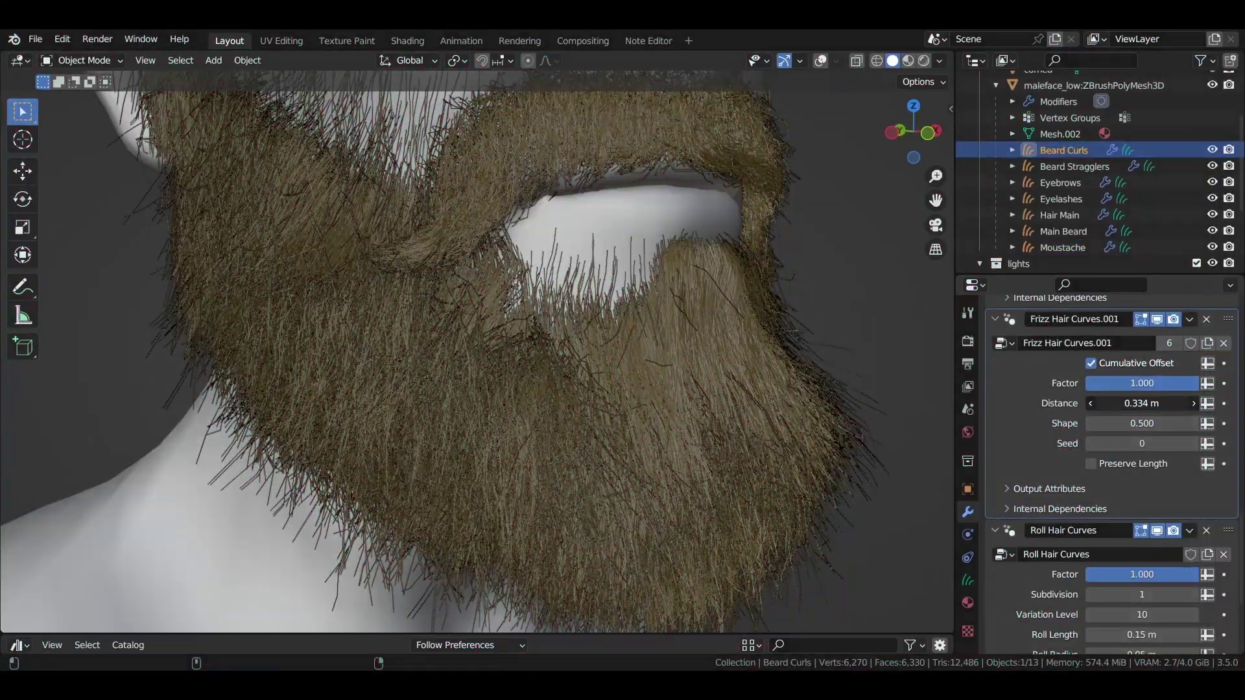
pyautogui.moveTo(1141, 403); pyautogui.dragTo(1112, 404)
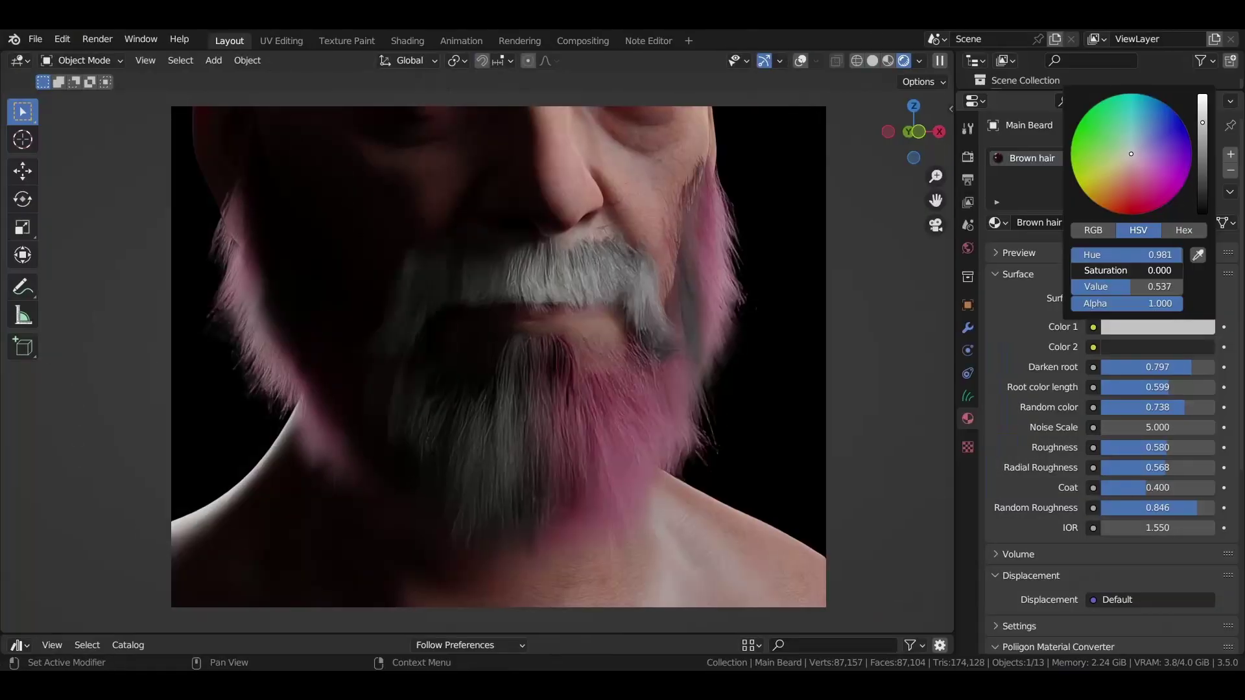
# Brighten Color 1 of the Main Beard's Brown hair material to a neutral light grey.
pyautogui.moveTo(1202, 162); pyautogui.dragTo(1204, 120)
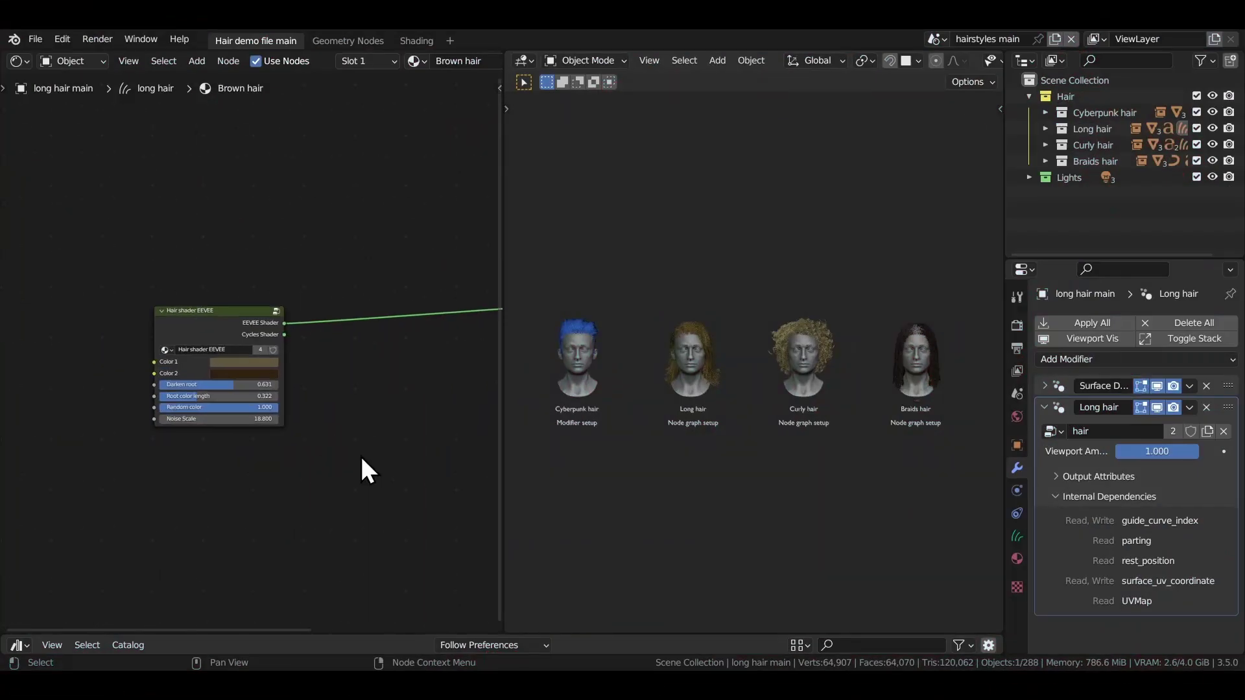
# Select the cyberpunk, long and curly hair in turn to view their material nodes.
pyautogui.click(582, 327)
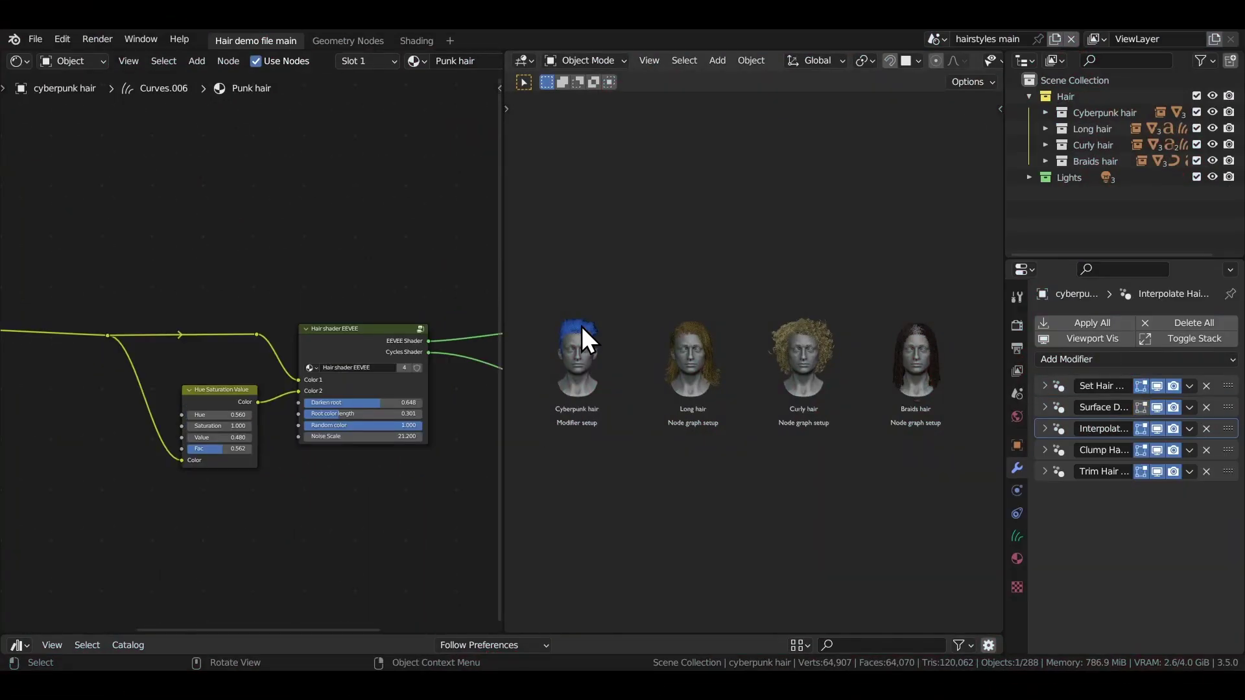
pyautogui.click(707, 333)
pyautogui.click(797, 338)
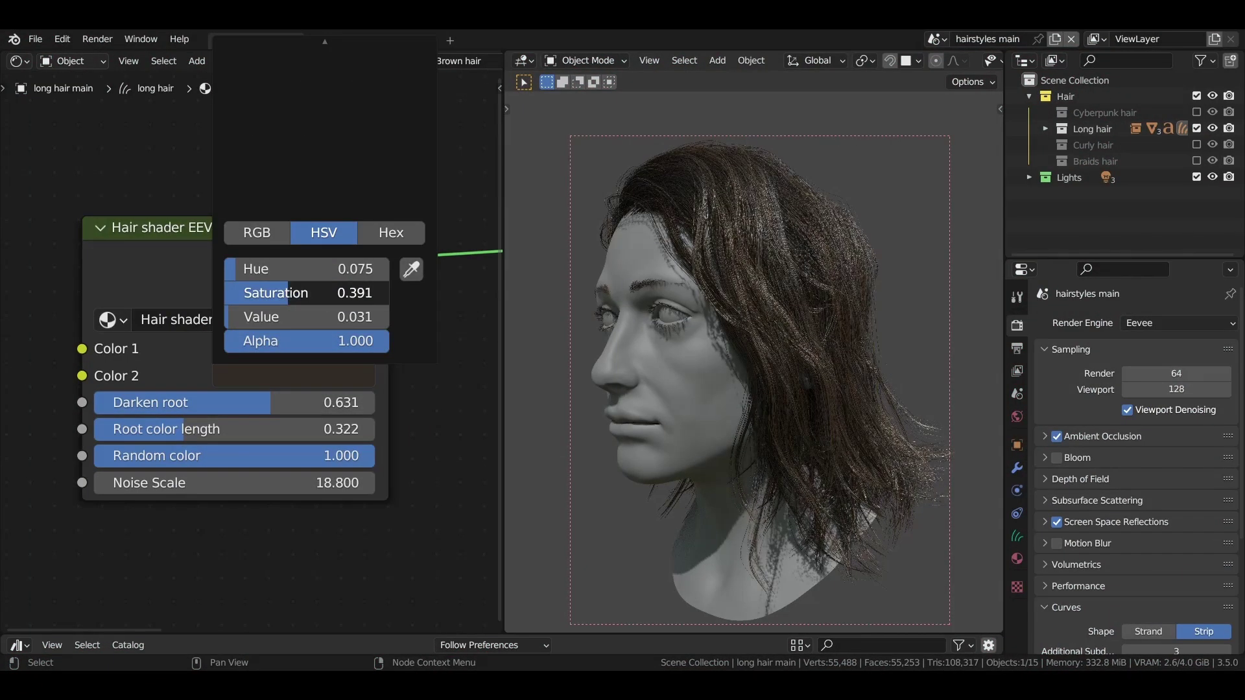
# Desaturate Color 2 of the long hair's Hair shader EEVEE node.
pyautogui.moveTo(307, 292); pyautogui.dragTo(245, 316)
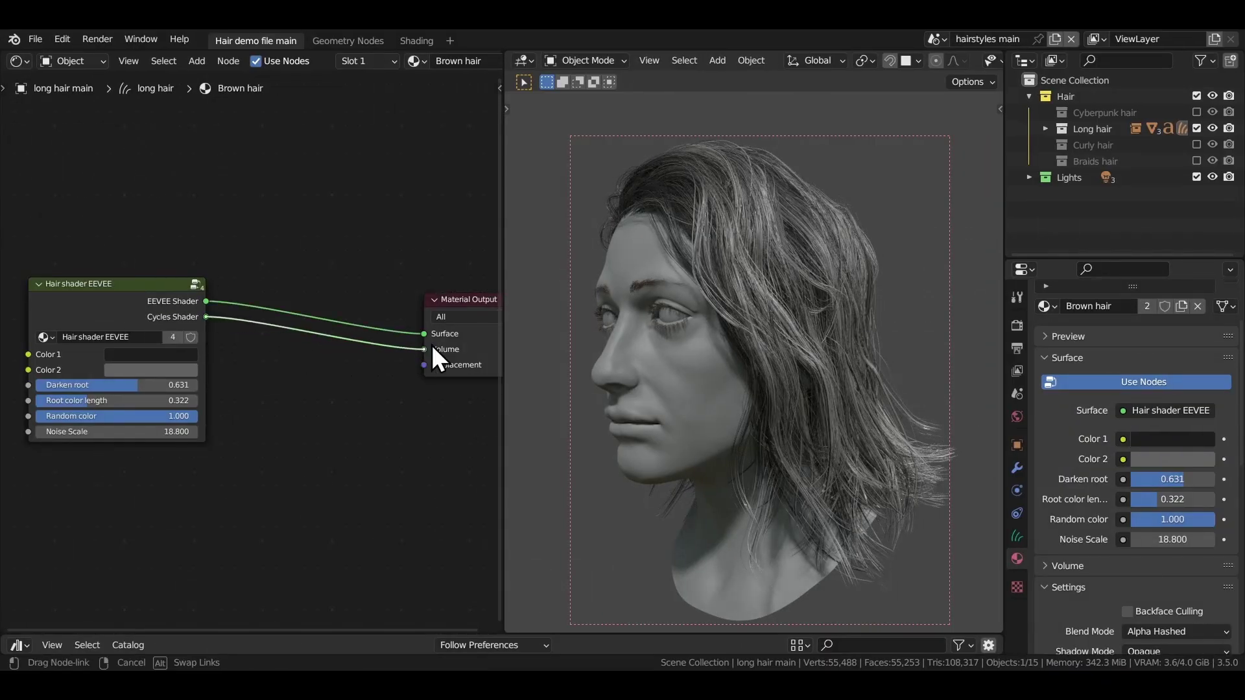
# Try the Cycles Shader output on the material's Surface input, and reconnect the EEVEE Shader output to it.
pyautogui.moveTo(432, 345); pyautogui.dragTo(430, 336)
pyautogui.moveTo(206, 302); pyautogui.dragTo(425, 334)
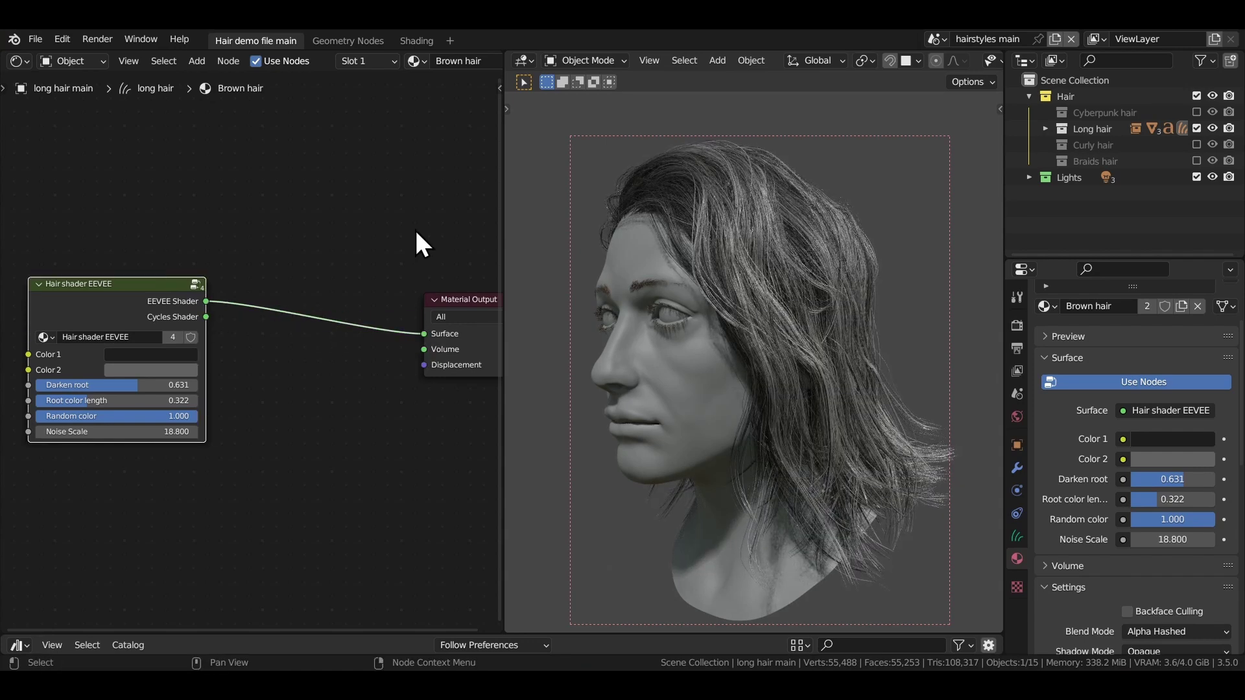
# Open the Hair shader EEVEE node group and examine its Big noise nodes, from the Attribute and Noise Texture onwards.
pyautogui.press('Tab')
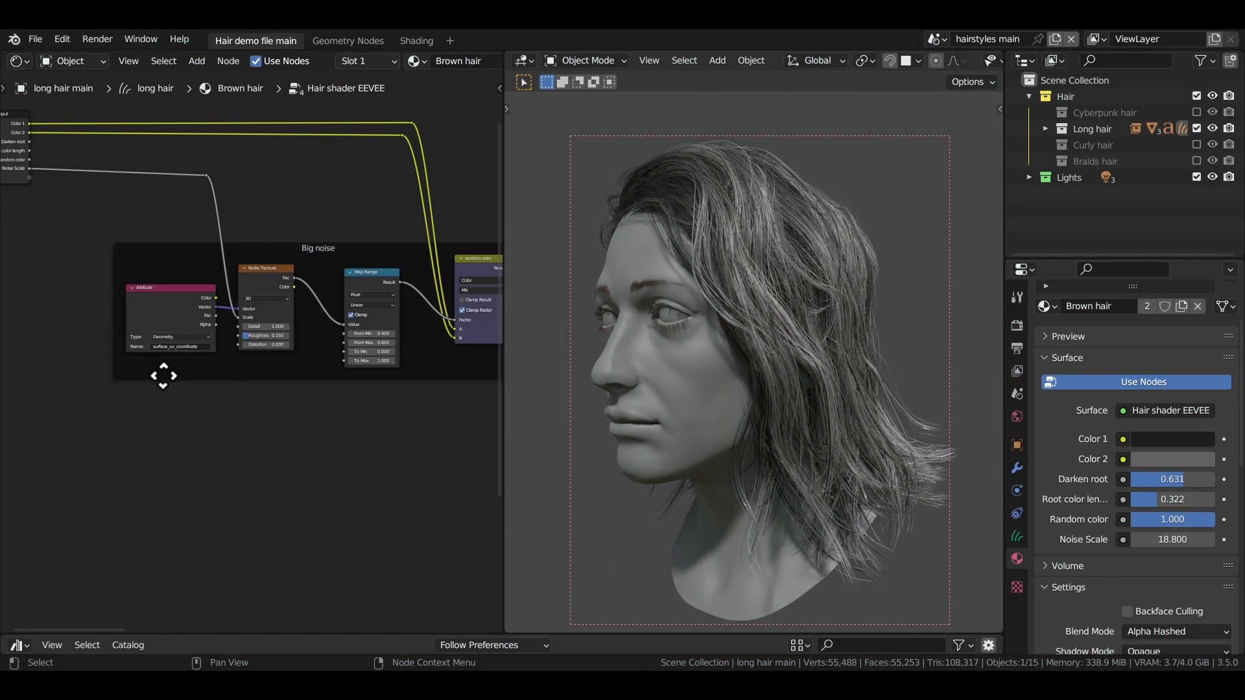
pyautogui.scroll(5, 164, 376)
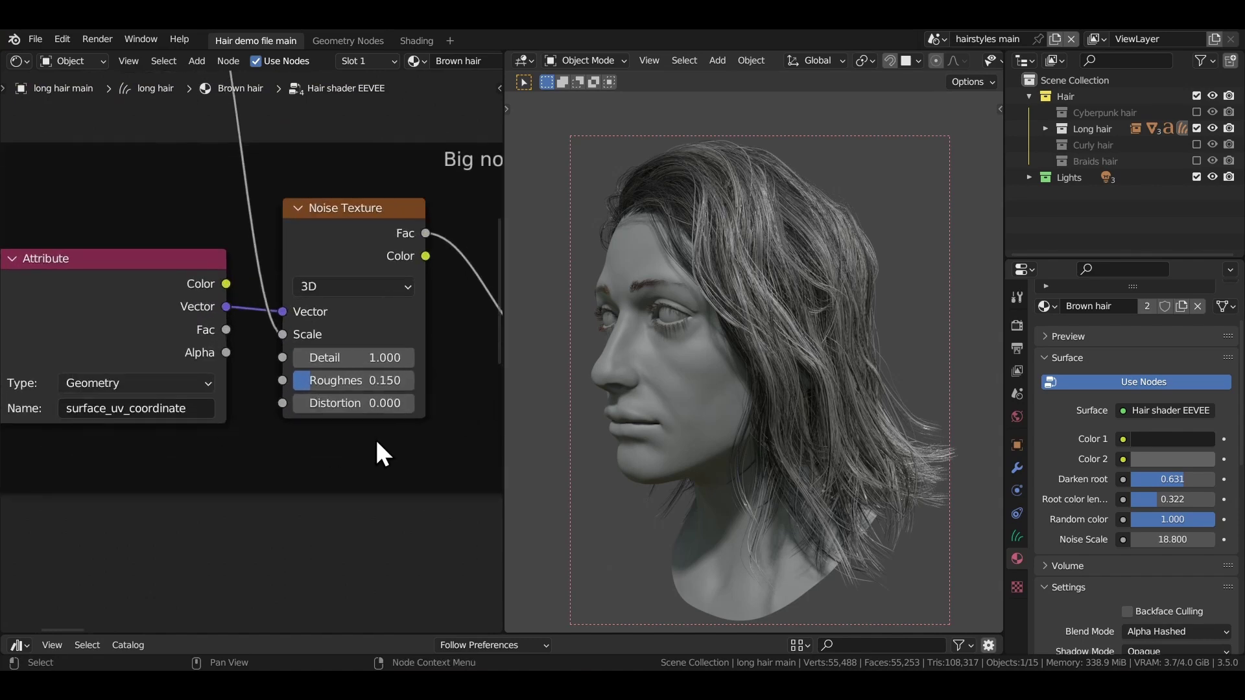
pyautogui.hscroll(5, 383, 454)
pyautogui.scroll(2, 383, 454)
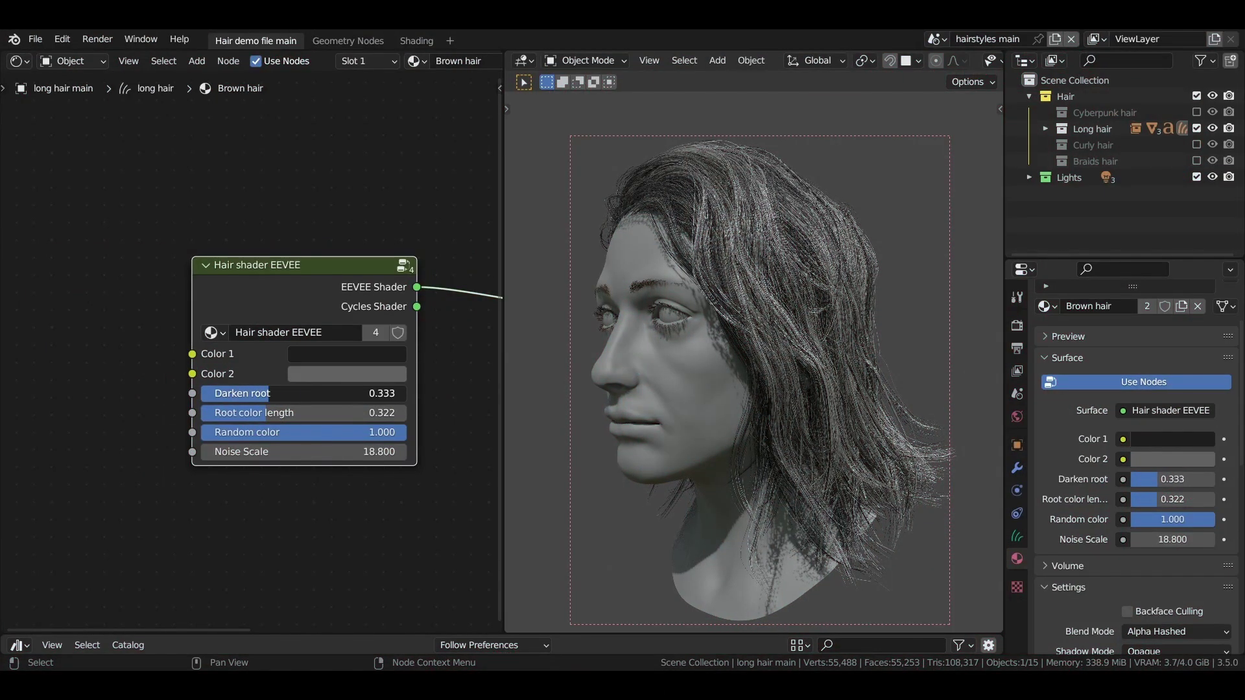
# Adjust the Darken root value of the long hair's Hair shader EEVEE node.
pyautogui.moveTo(293, 398)
pyautogui.mouseDown()
pyautogui.moveTo(298, 432)
pyautogui.moveTo(279, 431)
pyautogui.moveTo(334, 451)
pyautogui.moveTo(316, 452)
pyautogui.mouseUp()
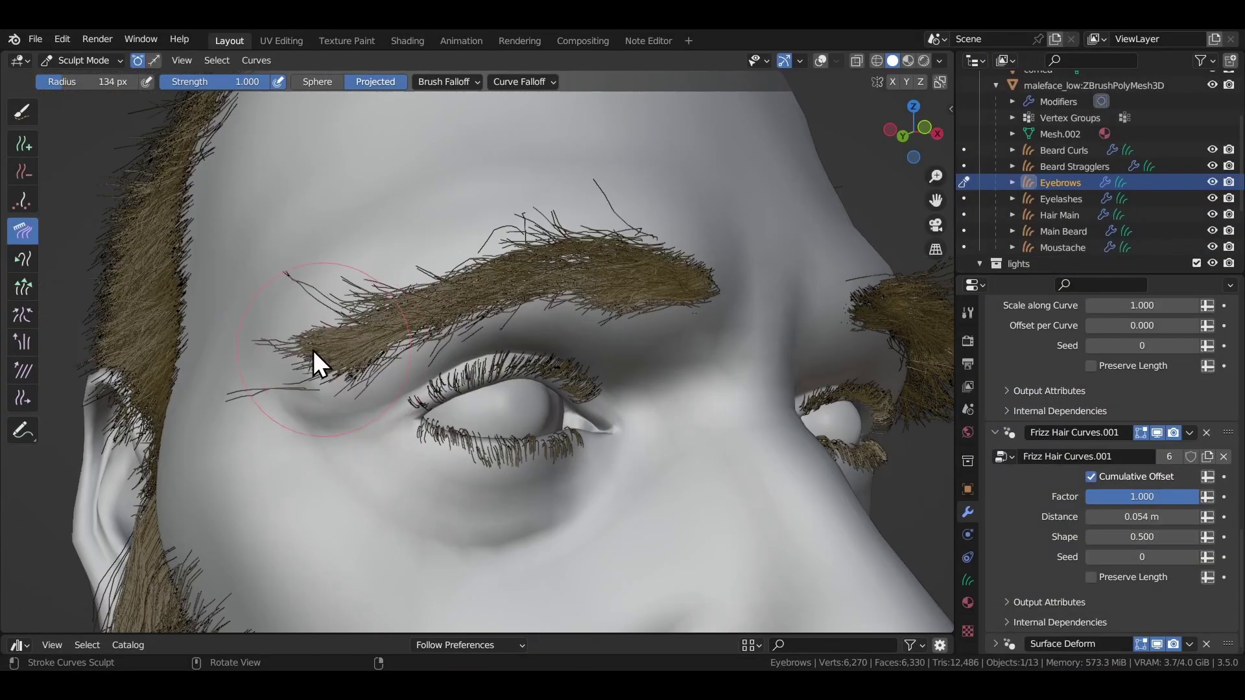
# Comb both eyebrows into shape with the Comb brush in Projected mode at 134 px radius.
pyautogui.moveTo(313, 350)
pyautogui.mouseDown()
pyautogui.moveTo(392, 285)
pyautogui.moveTo(461, 257)
pyautogui.mouseUp()
pyautogui.moveTo(462, 258)
pyautogui.mouseDown(button='middle')
pyautogui.moveTo(634, 308)
pyautogui.moveTo(591, 271)
pyautogui.moveTo(629, 318)
pyautogui.mouseUp(button='middle')
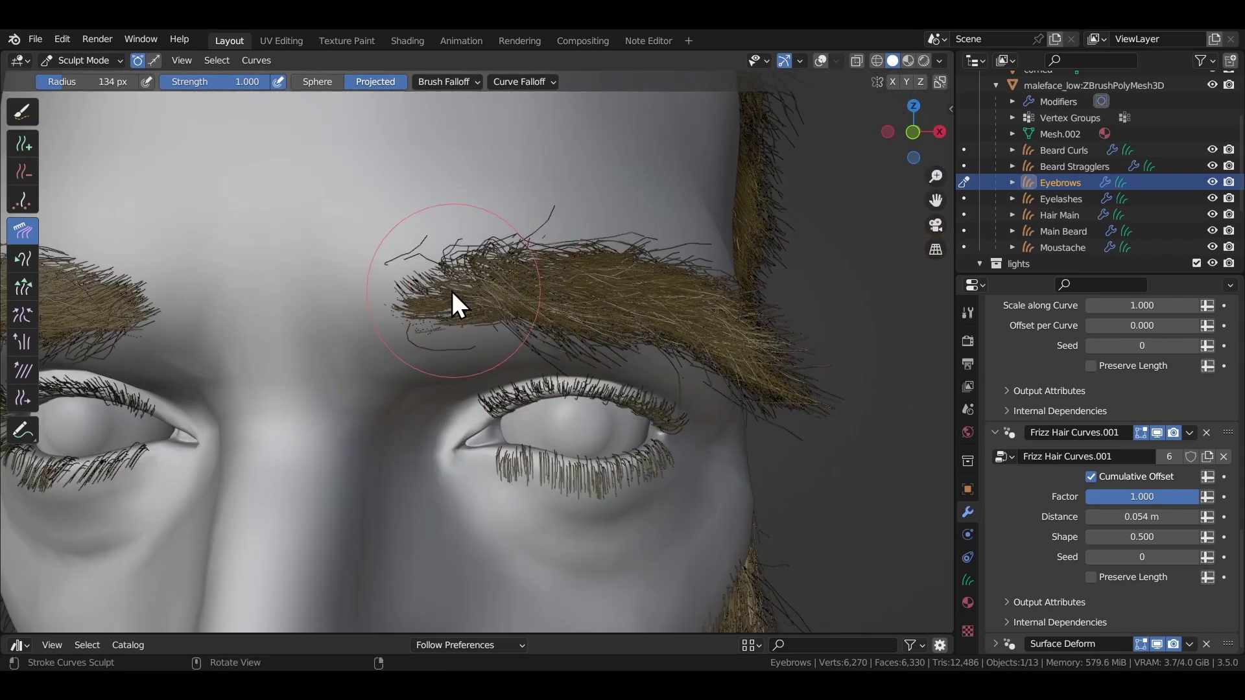
pyautogui.moveTo(452, 301); pyautogui.dragTo(503, 337)
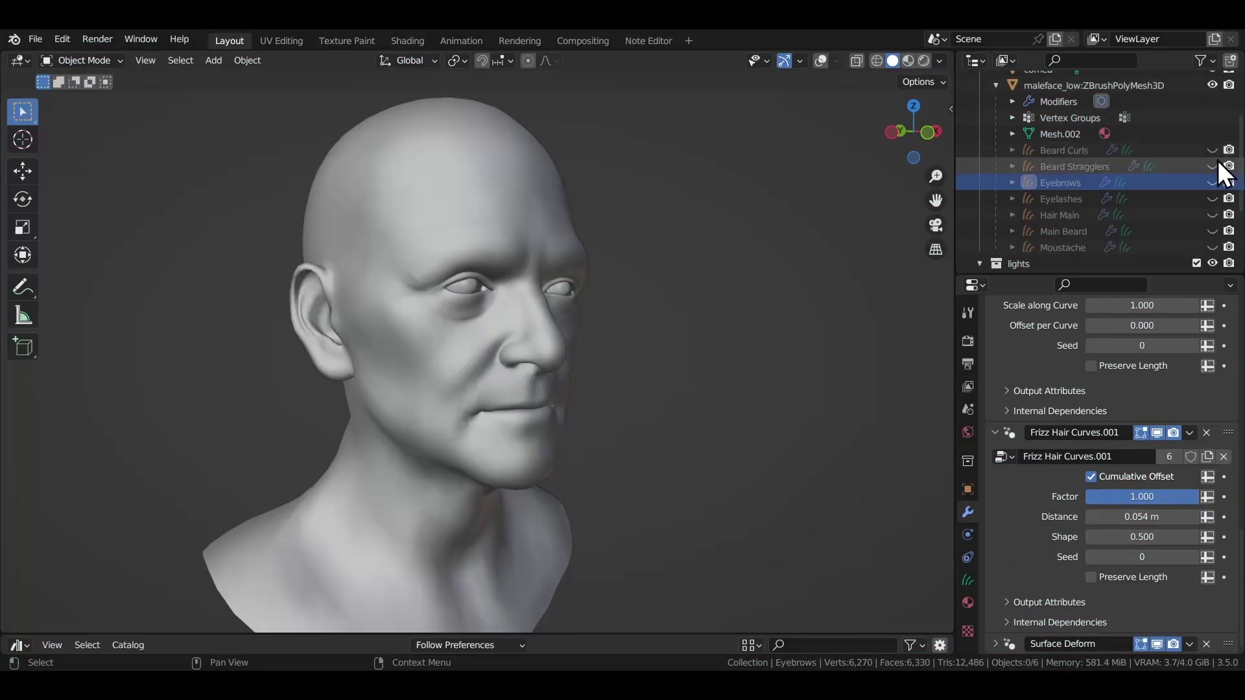
# Unhide Beard Curls, Beard Stragglers, Eyebrows, Eyelashes, Hair Main, Main Beard and Moustache on the head.
pyautogui.click(1212, 153)
pyautogui.click(1211, 168)
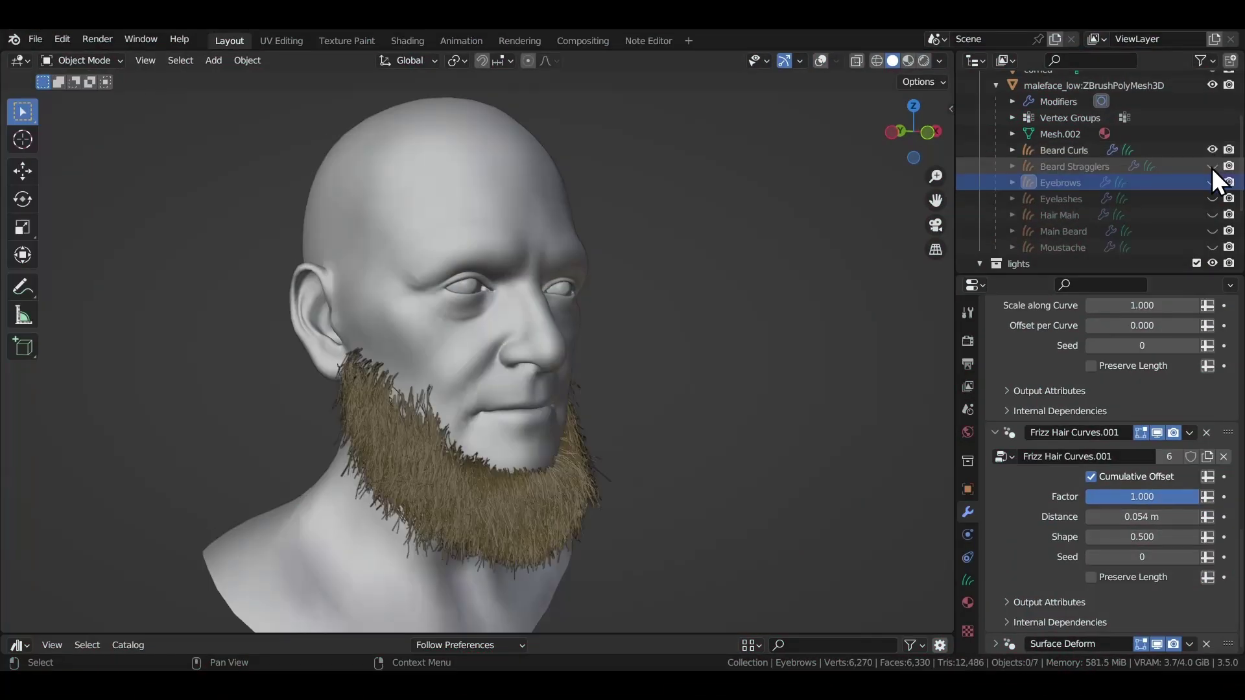
pyautogui.click(1212, 182)
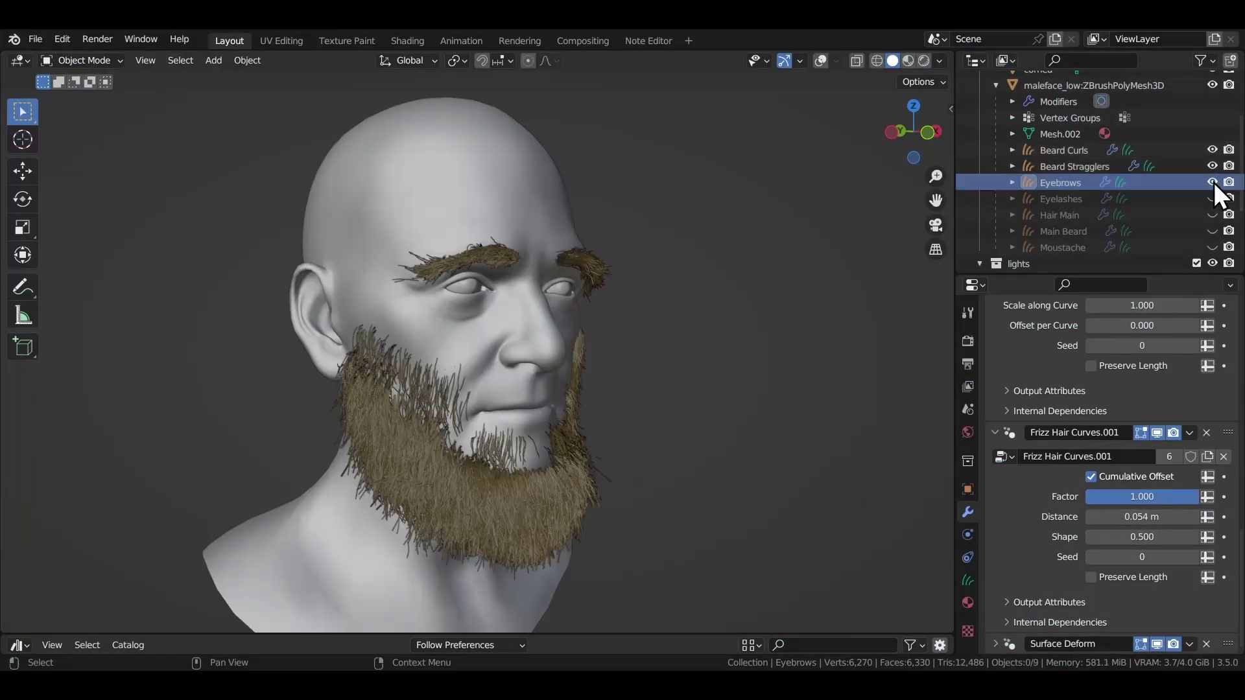
pyautogui.click(1212, 198)
pyautogui.click(1212, 215)
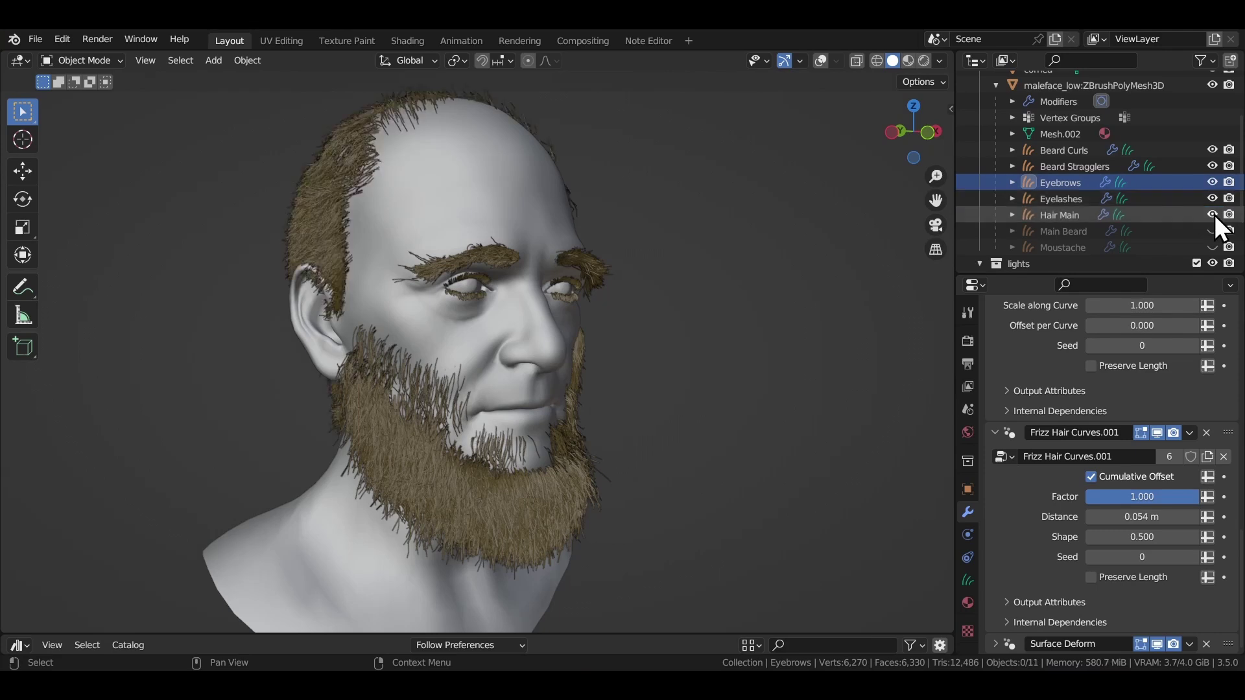
pyautogui.click(1212, 232)
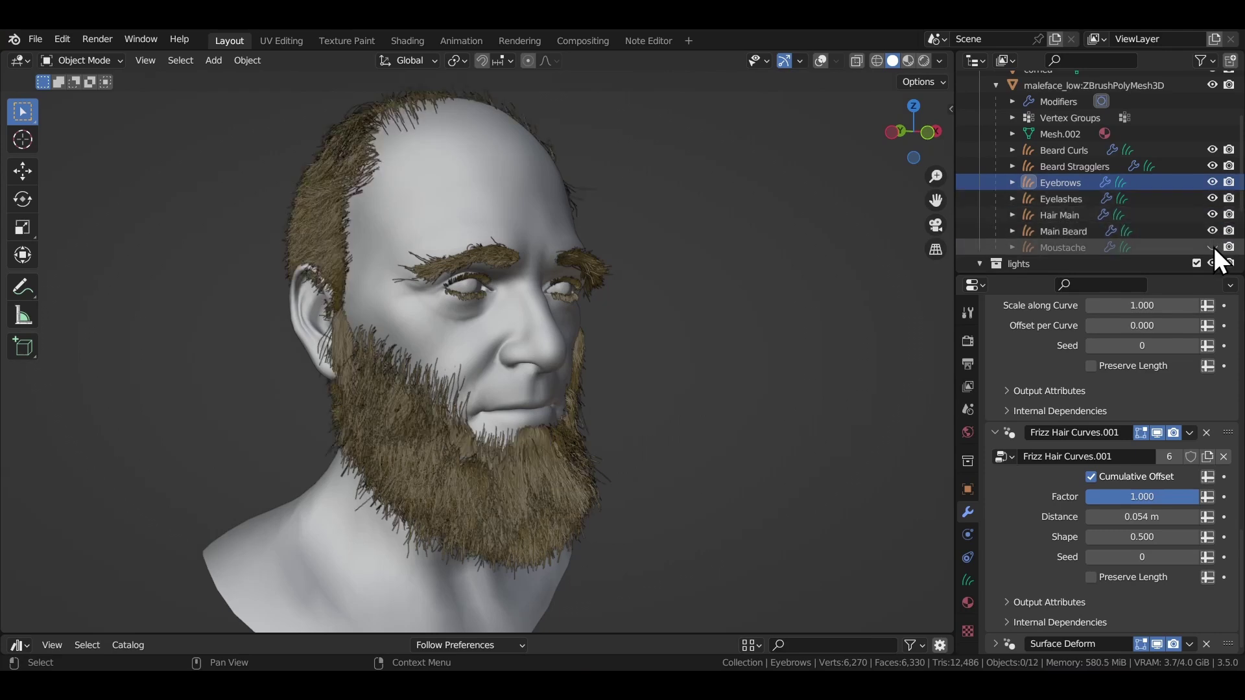
pyautogui.click(1214, 248)
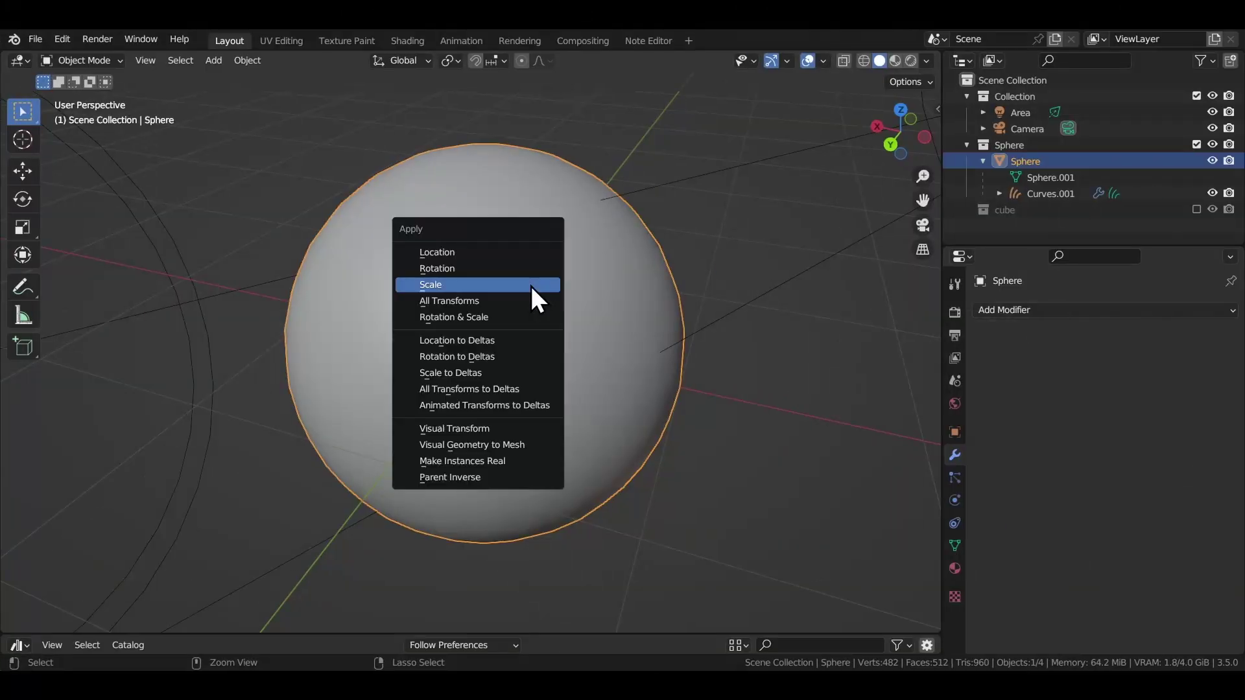
# Apply the sphere's scale, and sculpt hair on its Curves.001 object in Sculpt Mode.
pyautogui.click(430, 285)
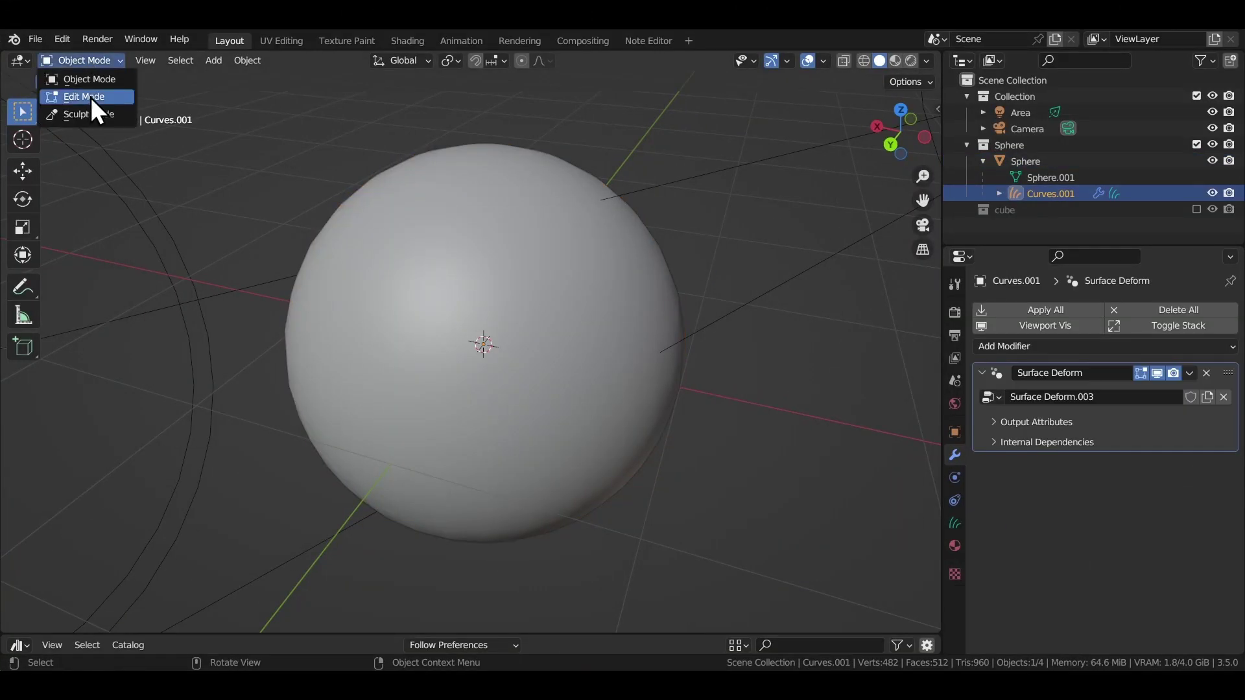
pyautogui.click(95, 114)
pyautogui.moveTo(440, 376); pyautogui.dragTo(536, 313)
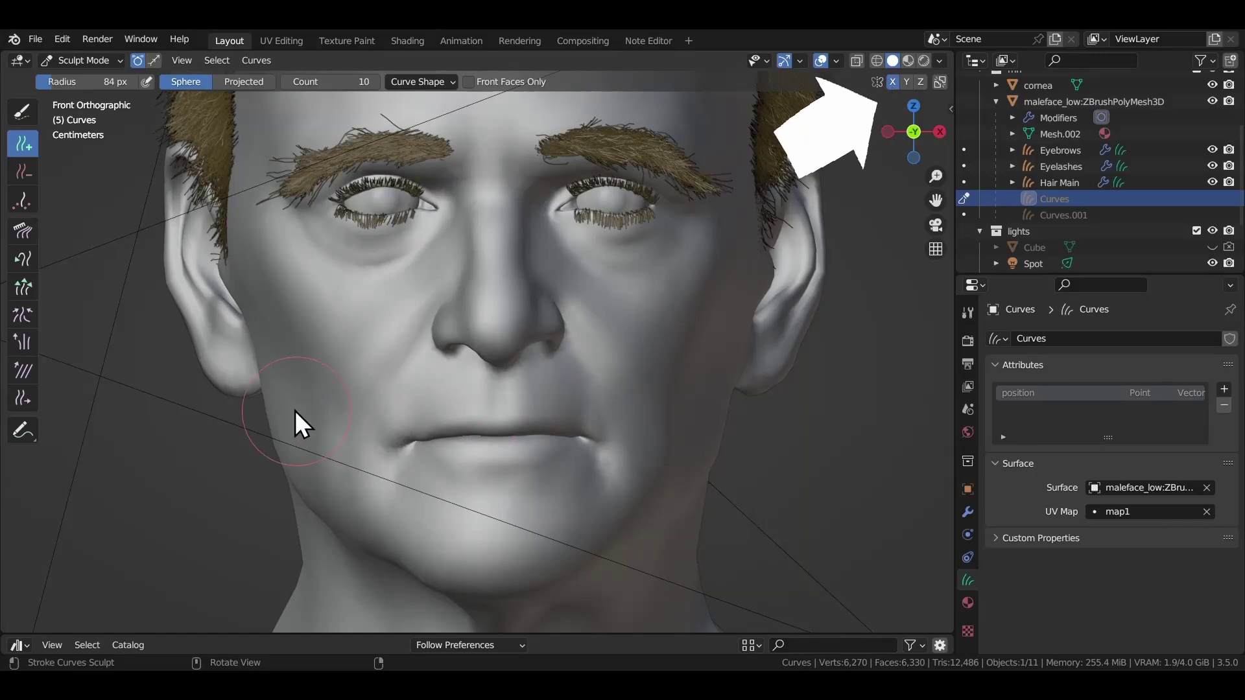
# Add hairs along the jawline up to the chin with the Add brush at 84 px radius, Count 10 and X mirroring.
pyautogui.moveTo(294, 422)
pyautogui.mouseDown()
pyautogui.moveTo(288, 374)
pyautogui.moveTo(295, 425)
pyautogui.mouseUp()
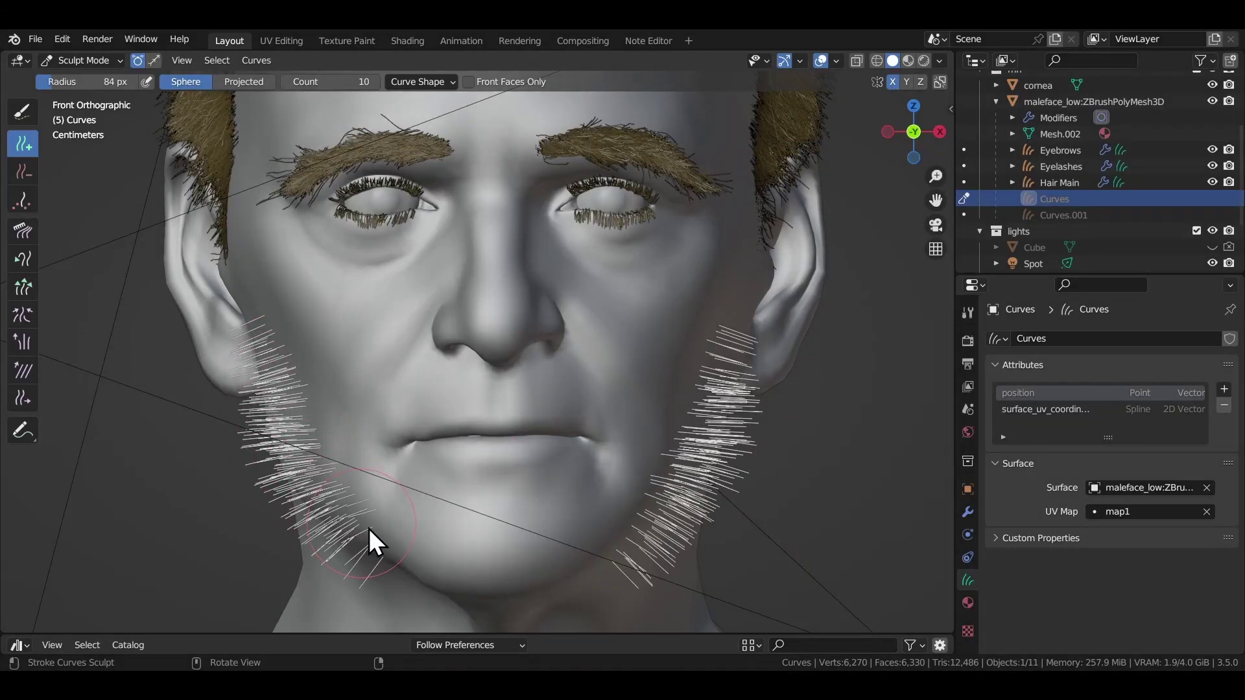
pyautogui.moveTo(369, 529); pyautogui.dragTo(458, 550)
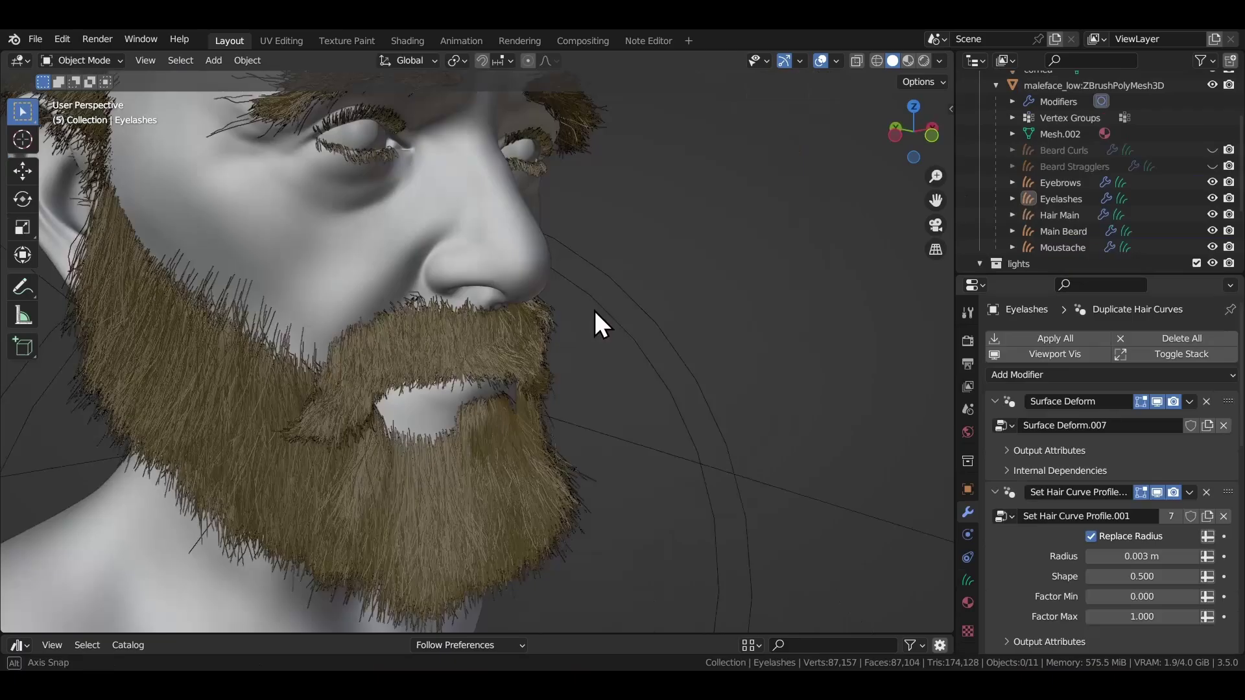
# Show the Beard Stragglers hair on the bearded head and inspect its upper edge on the cheek.
pyautogui.moveTo(594, 310)
pyautogui.mouseDown(button='middle')
pyautogui.moveTo(558, 317)
pyautogui.moveTo(418, 294)
pyautogui.moveTo(586, 316)
pyautogui.mouseUp(button='middle')
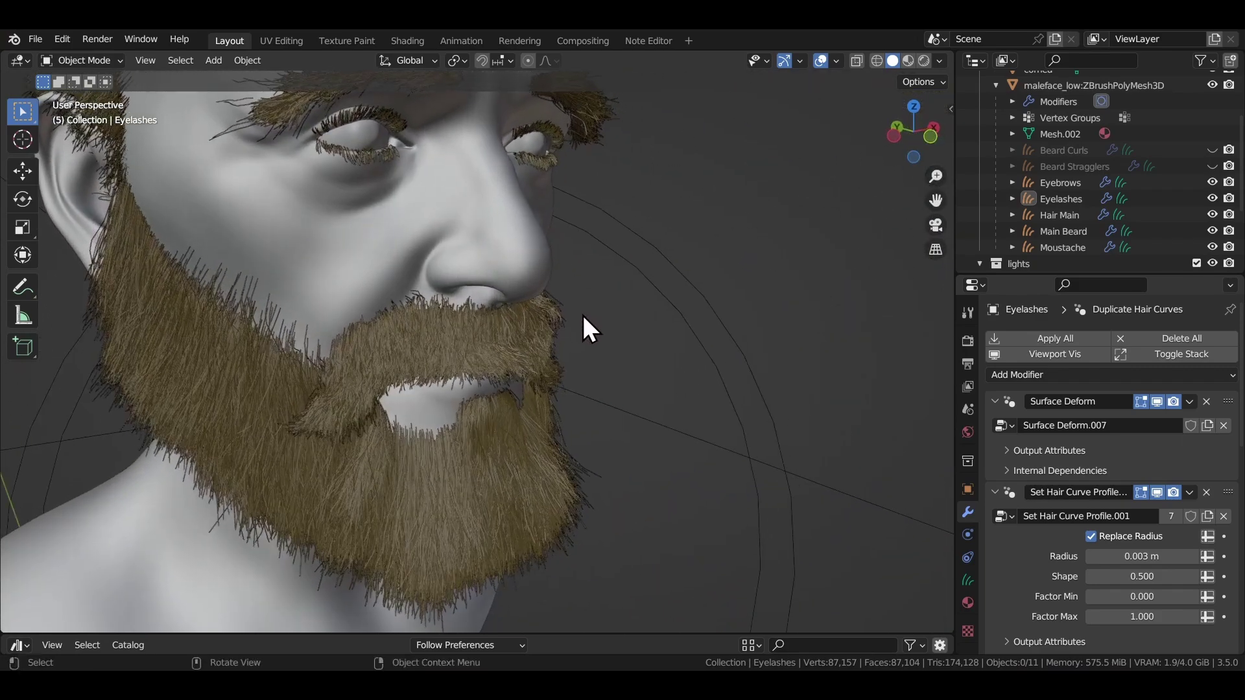
pyautogui.click(1212, 166)
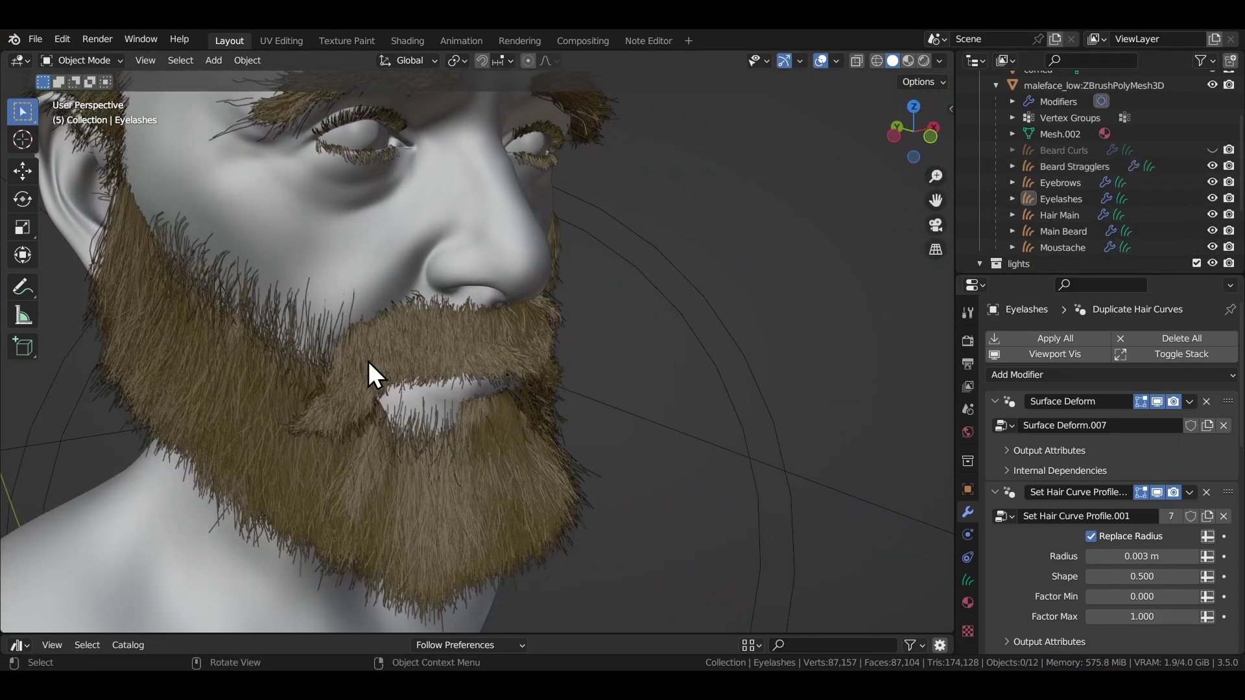
pyautogui.scroll(6, 368, 374)
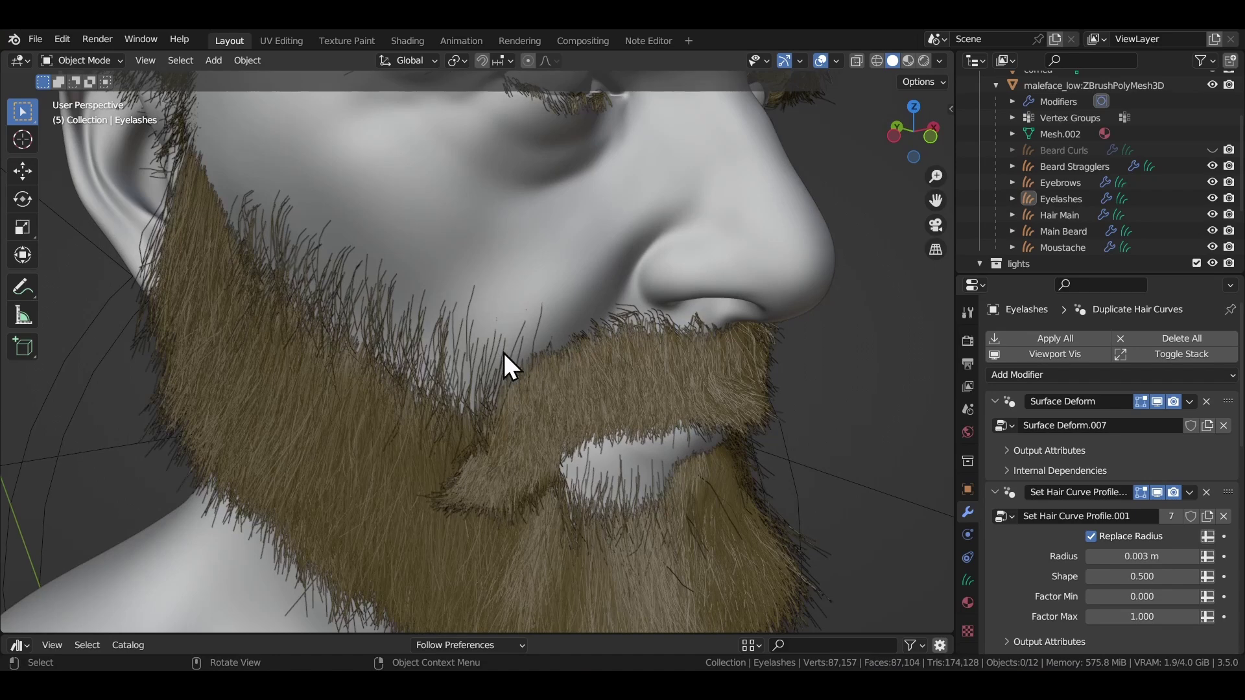
pyautogui.moveTo(868, 320); pyautogui.dragTo(385, 376, button='middle')
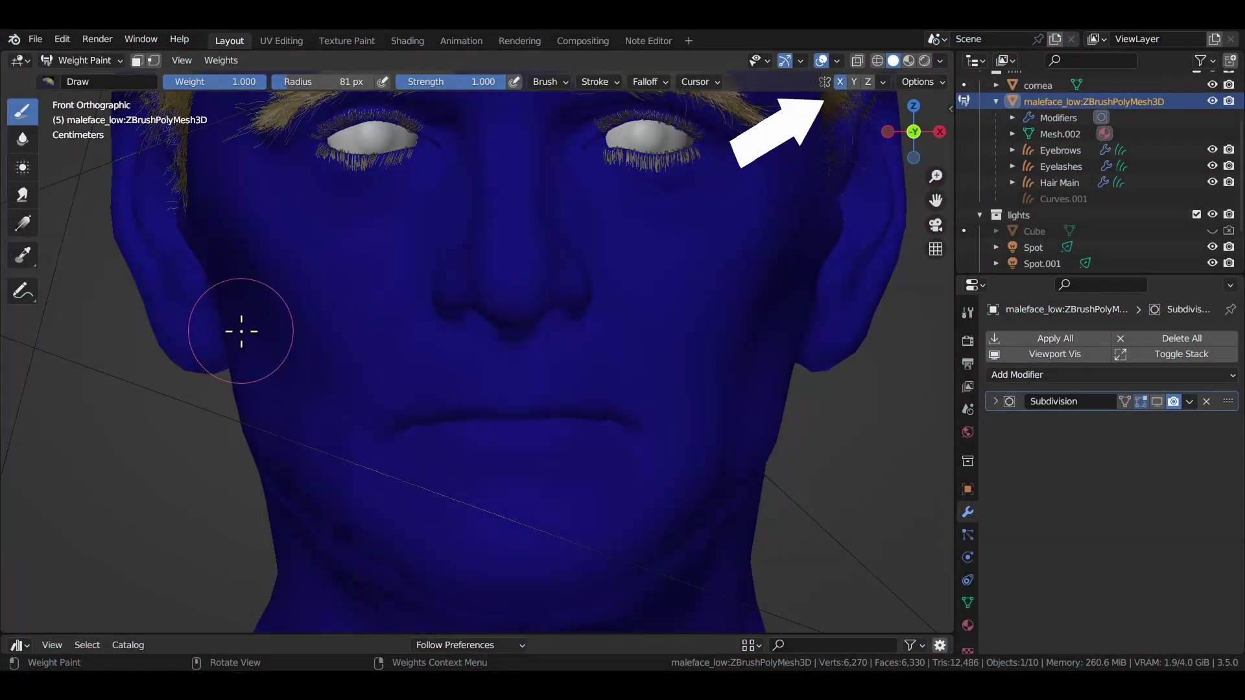
# Paint full weight down the jawline of the head mesh with X symmetry and an 81 px Draw brush.
pyautogui.moveTo(239, 331)
pyautogui.mouseDown()
pyautogui.moveTo(280, 437)
pyautogui.moveTo(326, 491)
pyautogui.moveTo(394, 528)
pyautogui.moveTo(529, 552)
pyautogui.moveTo(513, 485)
pyautogui.moveTo(510, 542)
pyautogui.moveTo(513, 494)
pyautogui.moveTo(434, 504)
pyautogui.moveTo(377, 486)
pyautogui.moveTo(291, 397)
pyautogui.mouseUp()
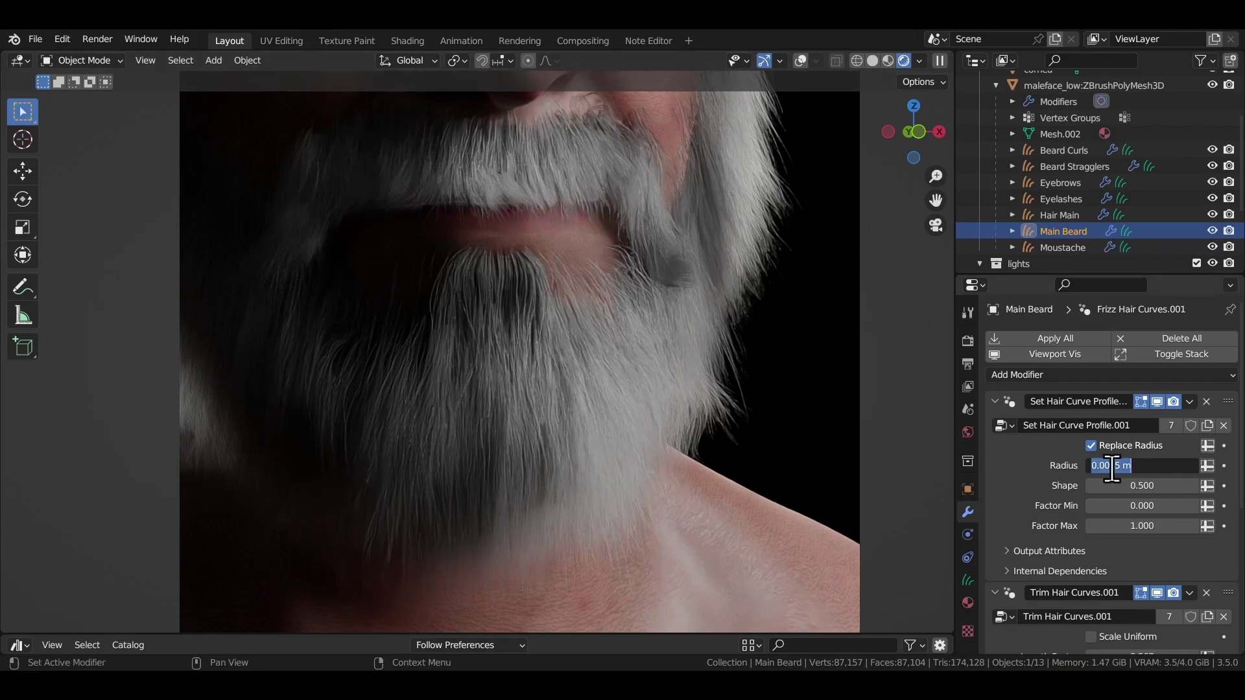
# Try a 0.05 m Radius in the Main Beard's Set Hair Curve Profile modifier, and set it to 0.0001 m.
pyautogui.press('Return')
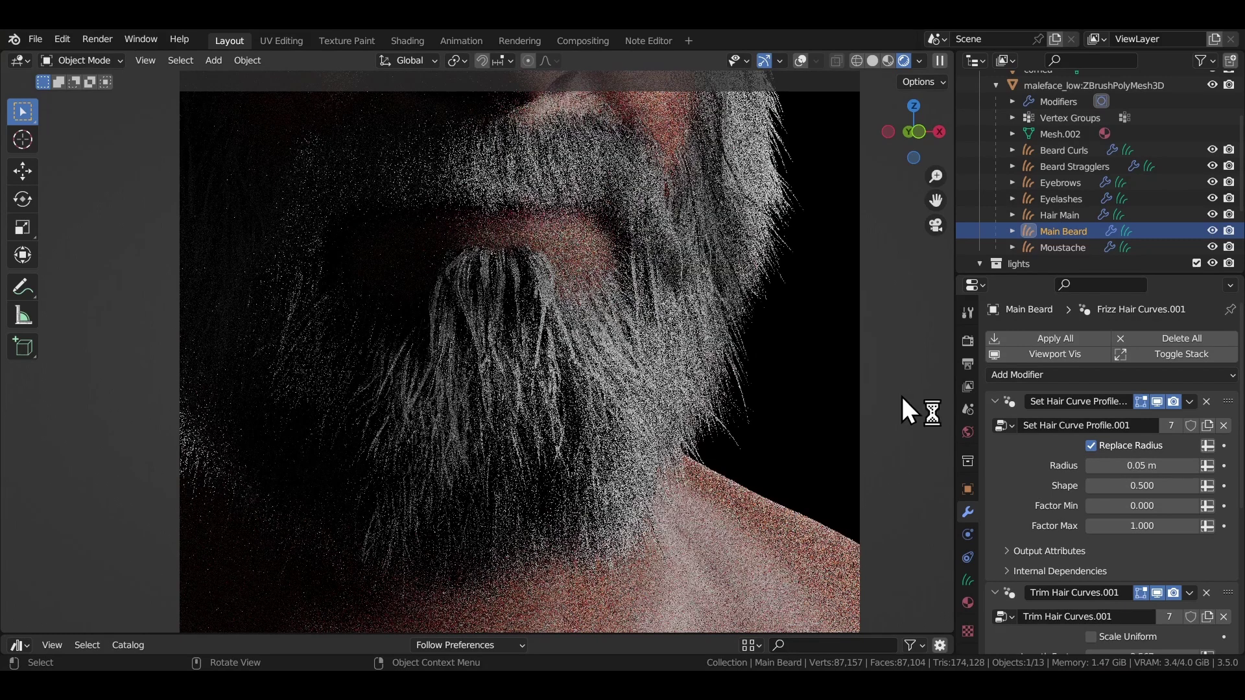
pyautogui.click(1161, 465)
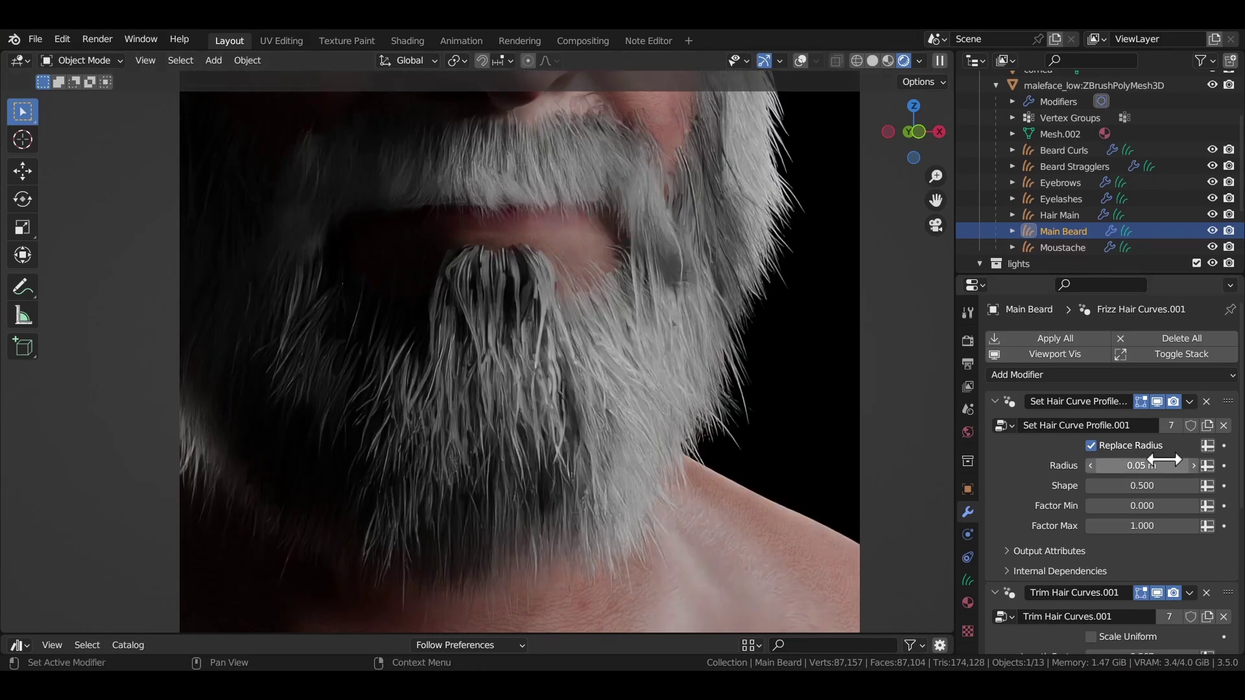
pyautogui.write('.0001')
pyautogui.press('Return')
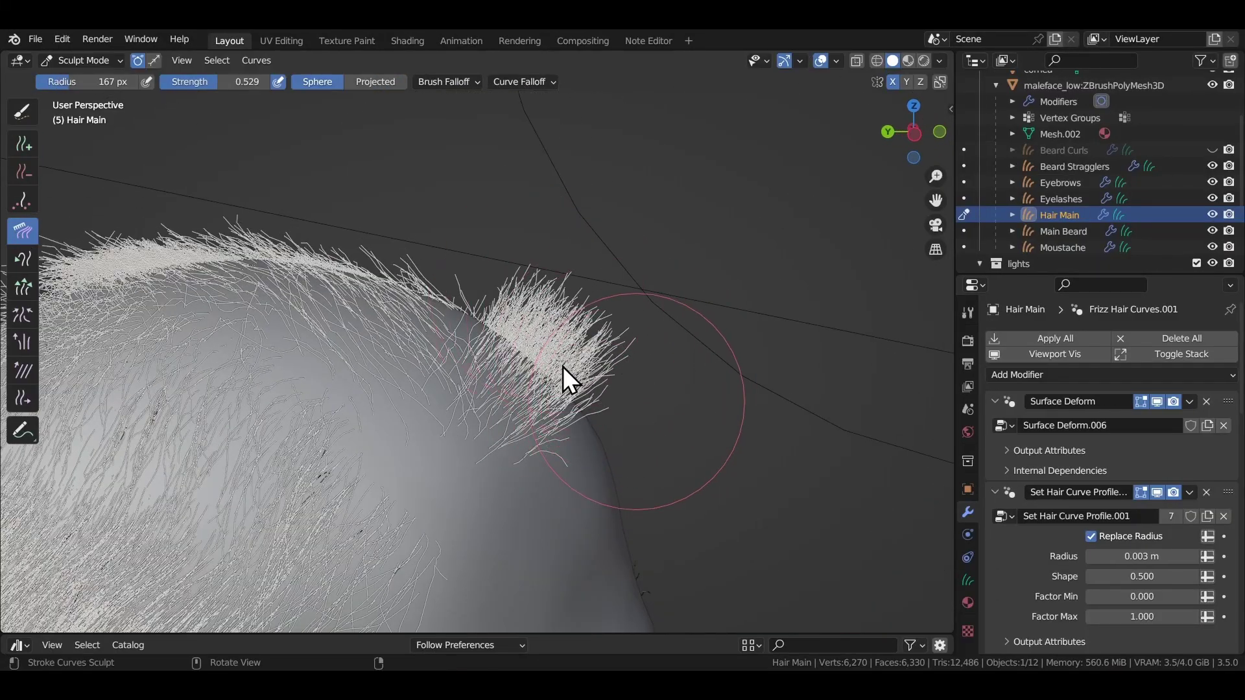
# Comb the protruding Hair Main tuft on the scalp with the Comb brush at 167 px radius and 0.529 strength.
pyautogui.moveTo(562, 366)
pyautogui.mouseDown()
pyautogui.moveTo(492, 309)
pyautogui.moveTo(626, 356)
pyautogui.moveTo(512, 268)
pyautogui.moveTo(576, 330)
pyautogui.moveTo(467, 273)
pyautogui.moveTo(548, 365)
pyautogui.moveTo(522, 368)
pyautogui.mouseUp()
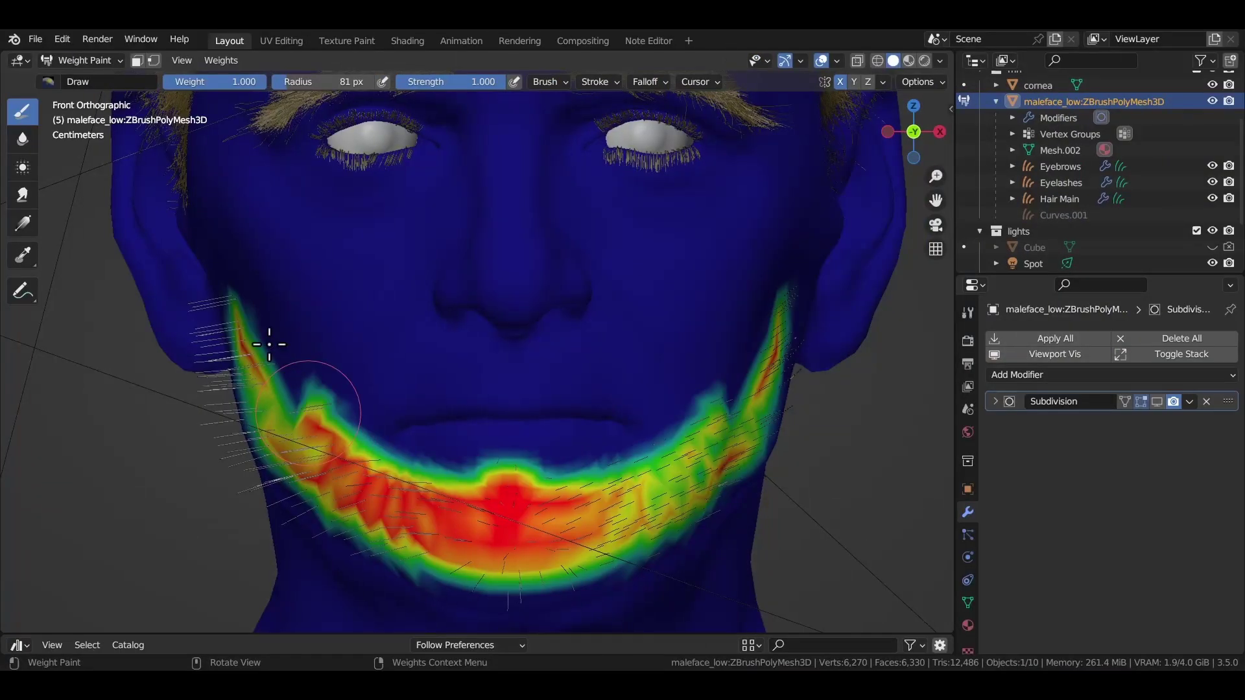
# Paint full weight over the moustache area and fill in the sideburns and jaw of the head mesh.
pyautogui.moveTo(324, 389)
pyautogui.mouseDown()
pyautogui.moveTo(279, 291)
pyautogui.moveTo(321, 402)
pyautogui.moveTo(348, 373)
pyautogui.moveTo(508, 371)
pyautogui.mouseUp()
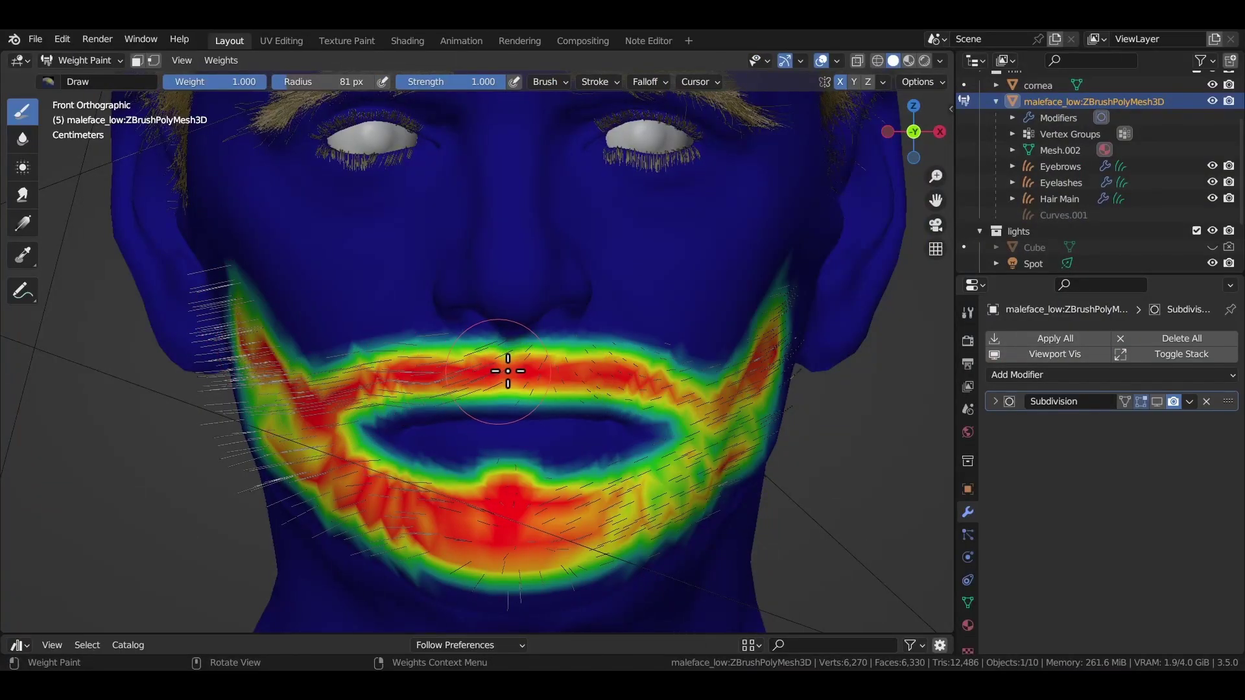
pyautogui.moveTo(415, 374)
pyautogui.mouseDown()
pyautogui.moveTo(356, 404)
pyautogui.moveTo(330, 446)
pyautogui.moveTo(290, 424)
pyautogui.moveTo(237, 315)
pyautogui.mouseUp()
pyautogui.moveTo(259, 406)
pyautogui.mouseDown()
pyautogui.moveTo(314, 536)
pyautogui.moveTo(354, 568)
pyautogui.moveTo(480, 593)
pyautogui.moveTo(540, 577)
pyautogui.moveTo(434, 578)
pyautogui.moveTo(297, 512)
pyautogui.moveTo(329, 537)
pyautogui.mouseUp()
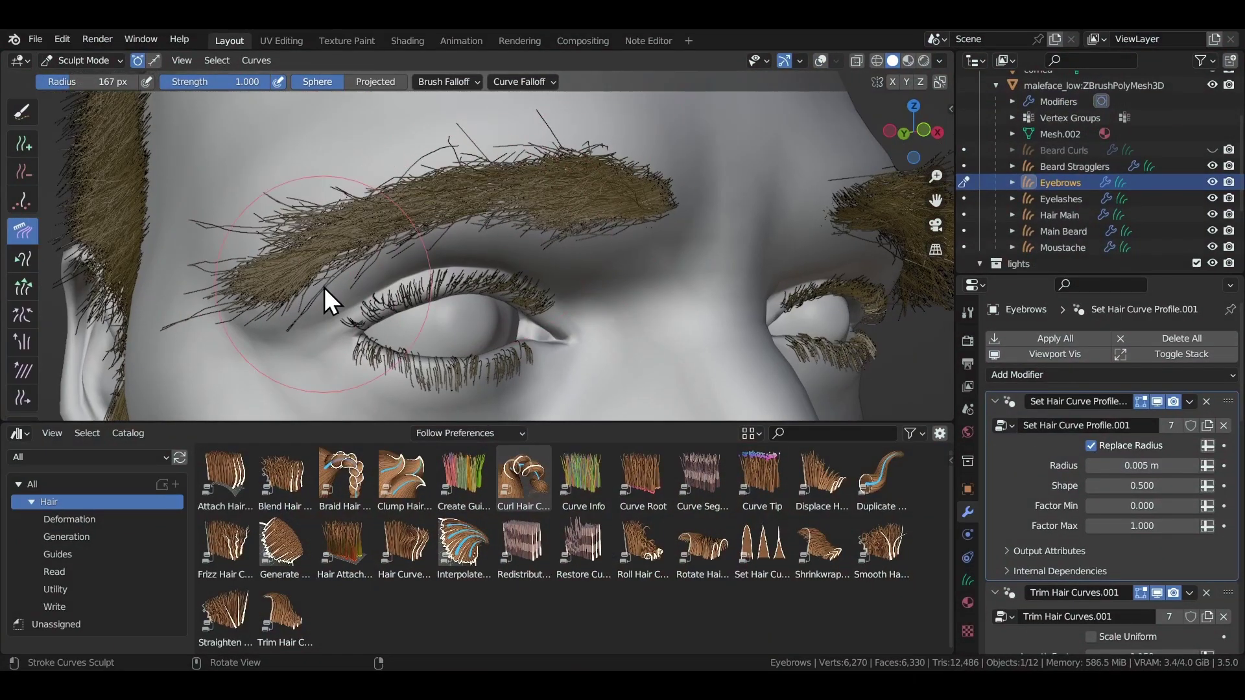
# Set the Comb brush radius to 85 px for working on the Eyebrows curves.
pyautogui.press('f')
pyautogui.click(290, 211)
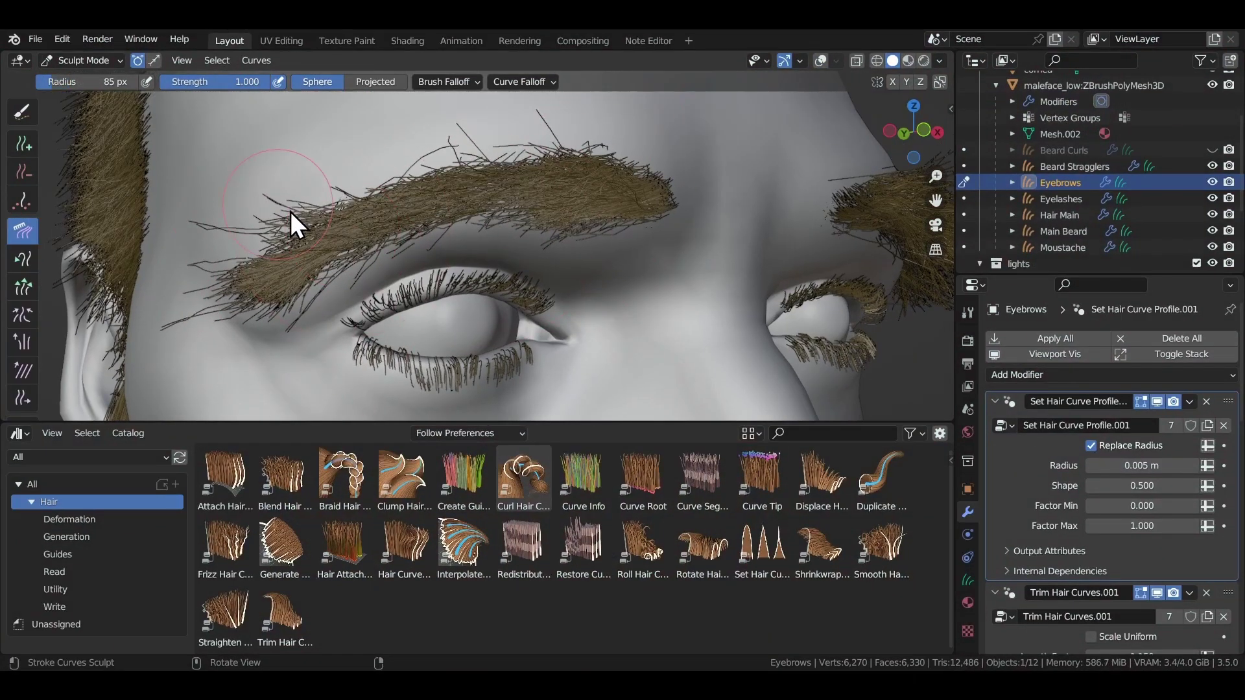
pyautogui.moveTo(238, 289); pyautogui.dragTo(410, 135, button='middle')
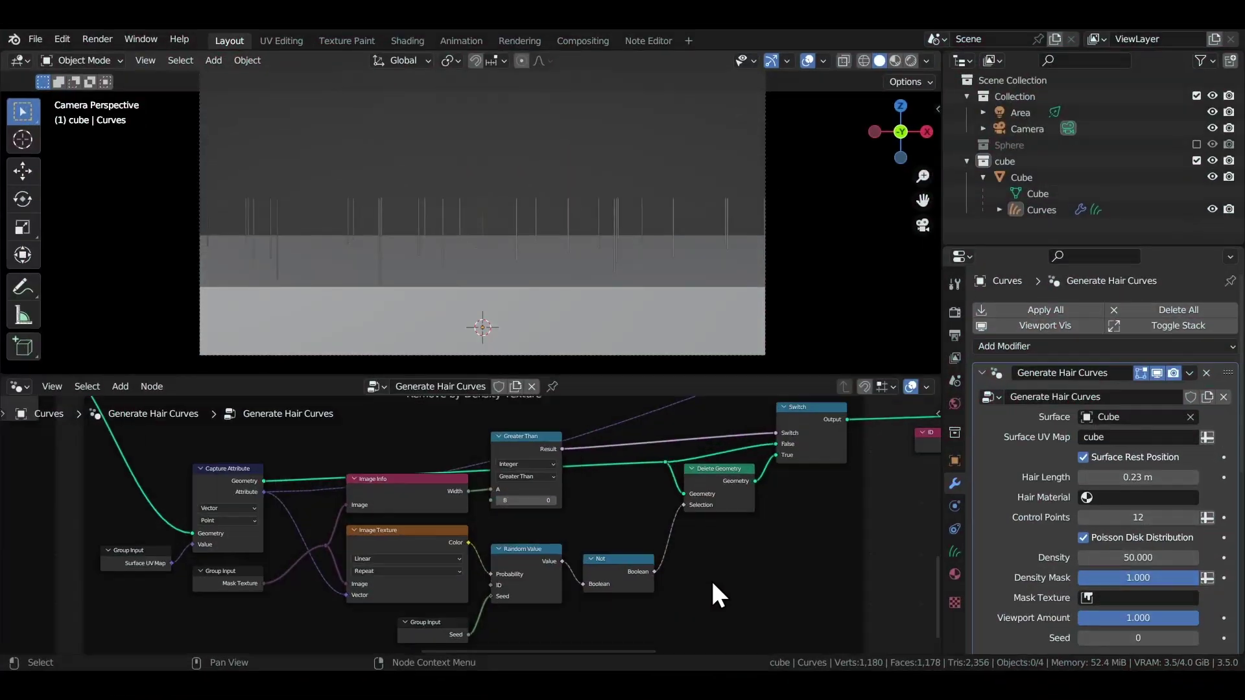
# Examine the density texture nodes of Generate Hair Curves, and open the additional options of its modifier.
pyautogui.scroll(1, 713, 584)
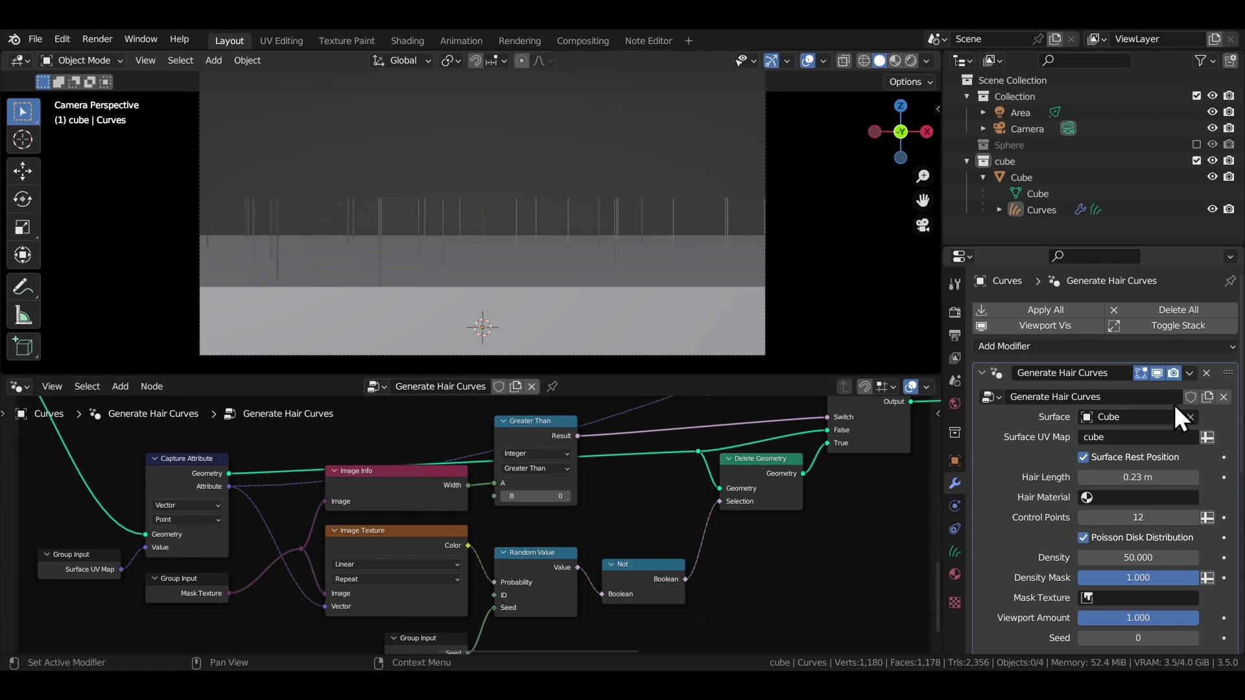
pyautogui.click(1190, 374)
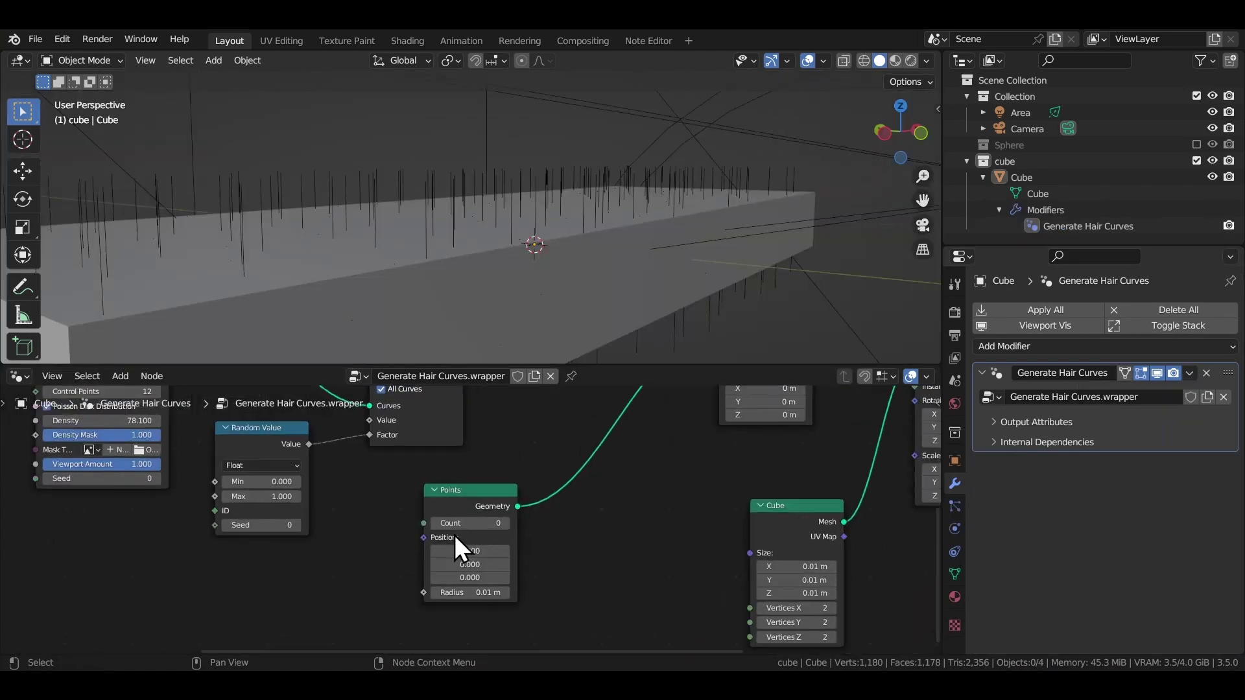
# Raise the Count of the Points node in Generate Hair Curves.wrapper to place small cubes along the hairs.
pyautogui.scroll(4, 454, 526)
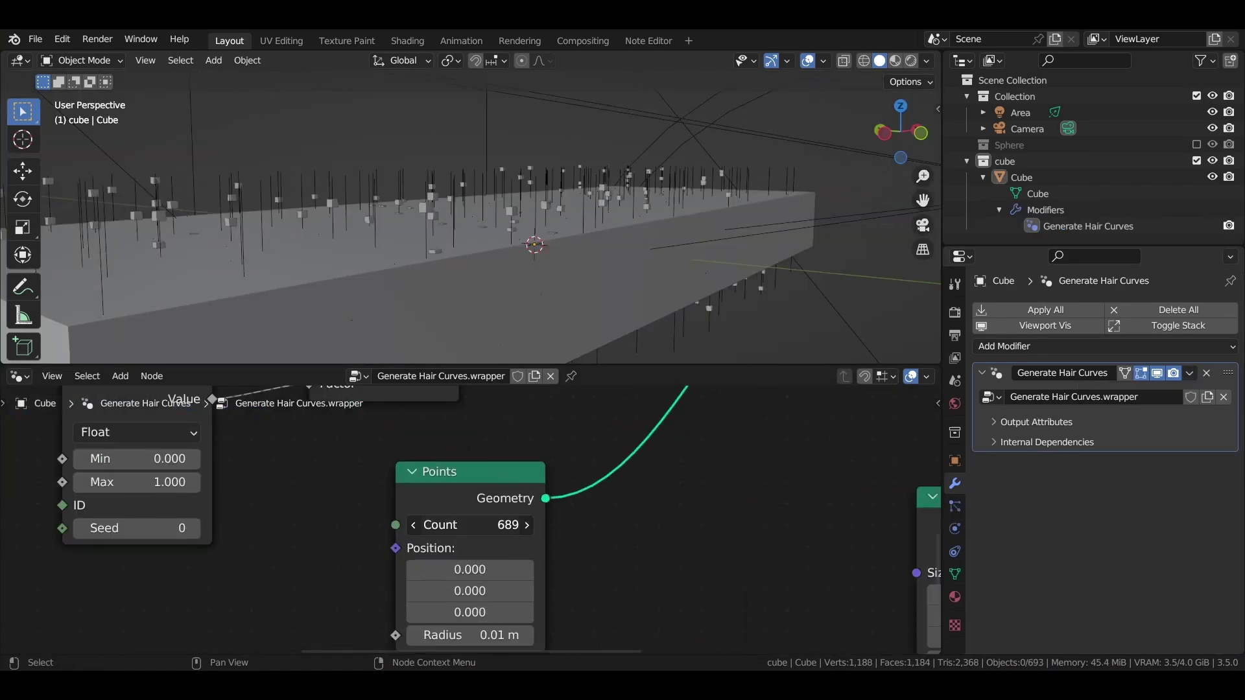
pyautogui.moveTo(492, 525); pyautogui.dragTo(518, 524)
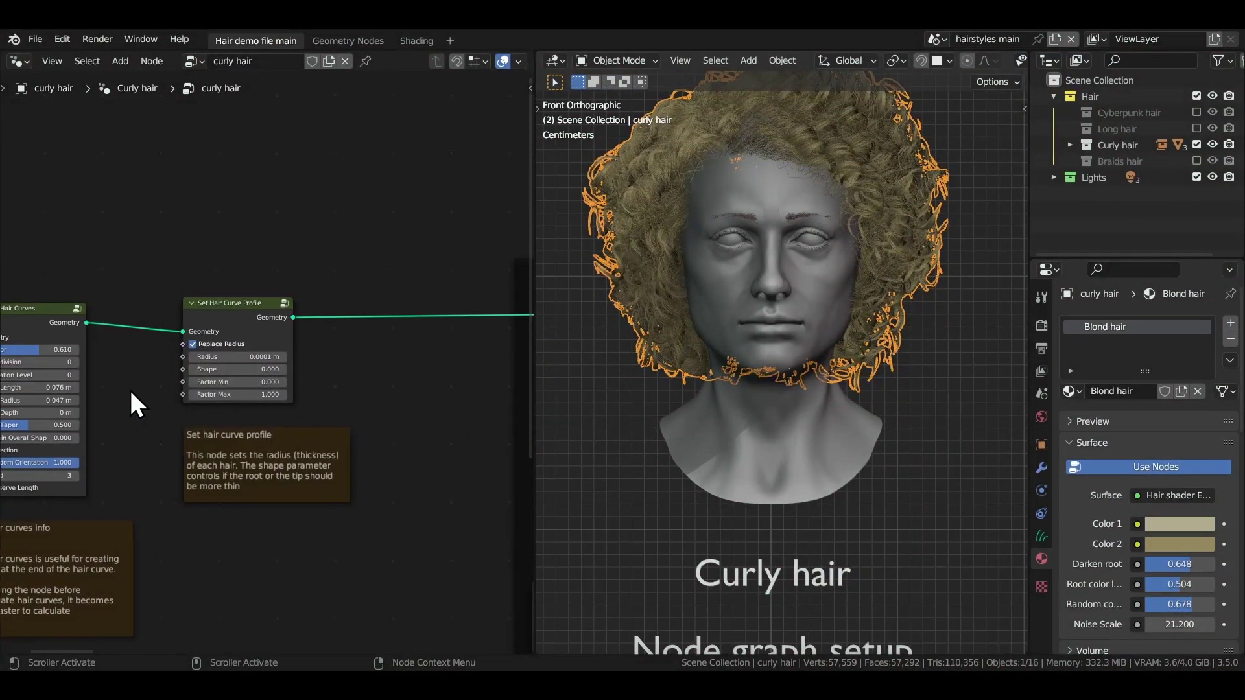
pyautogui.moveTo(130, 387); pyautogui.dragTo(131, 391, button='middle')
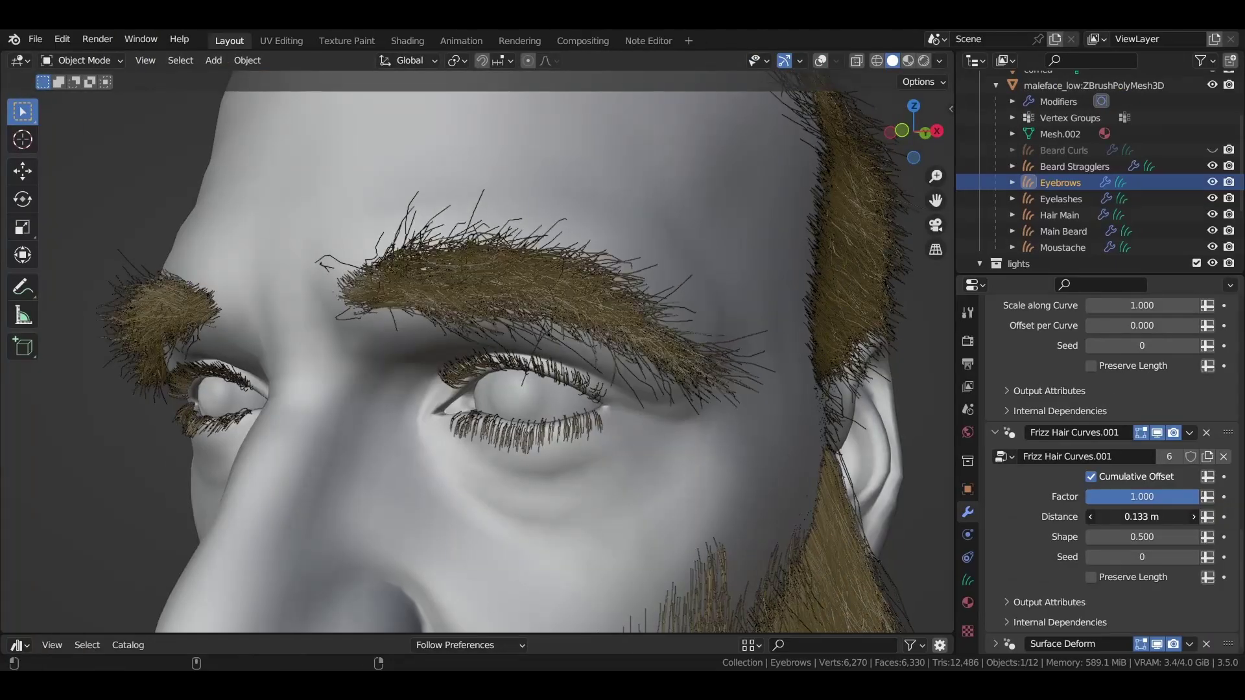
# Adjust the Distance of the Eyebrows' Frizz Hair Curves modifier.
pyautogui.moveTo(1141, 516); pyautogui.dragTo(1083, 517)
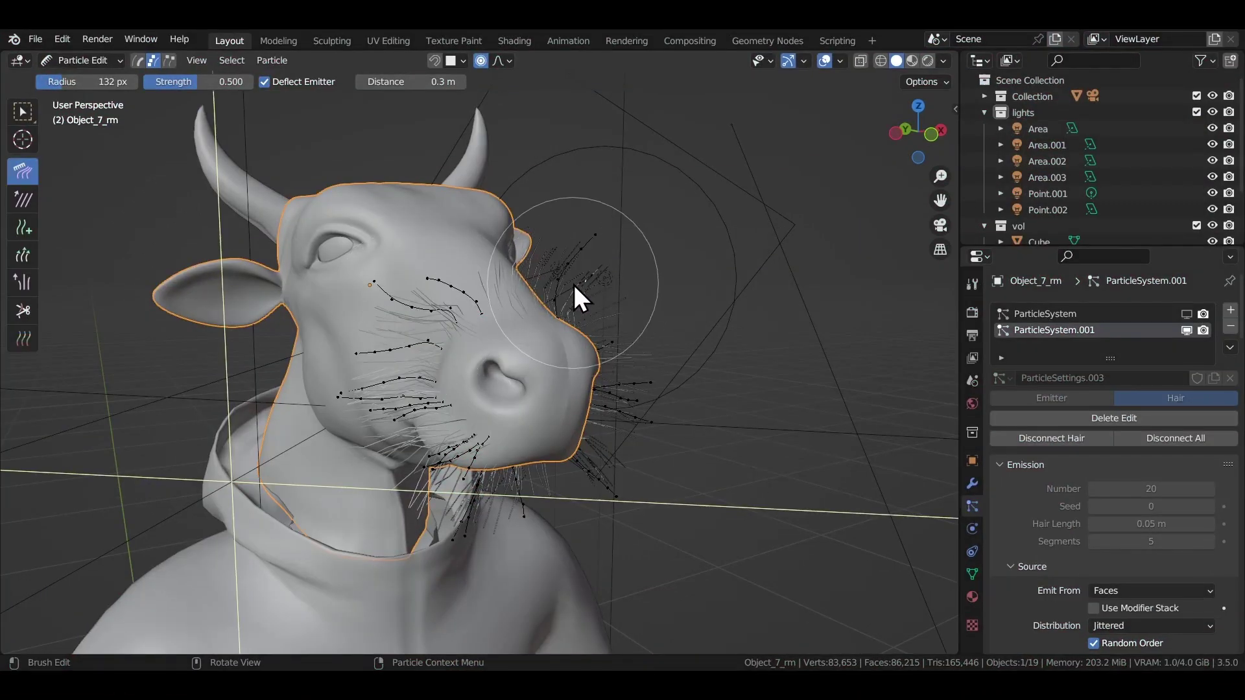
pyautogui.moveTo(601, 291)
pyautogui.mouseDown(button='middle')
pyautogui.moveTo(617, 388)
pyautogui.moveTo(595, 388)
pyautogui.moveTo(597, 351)
pyautogui.mouseUp(button='middle')
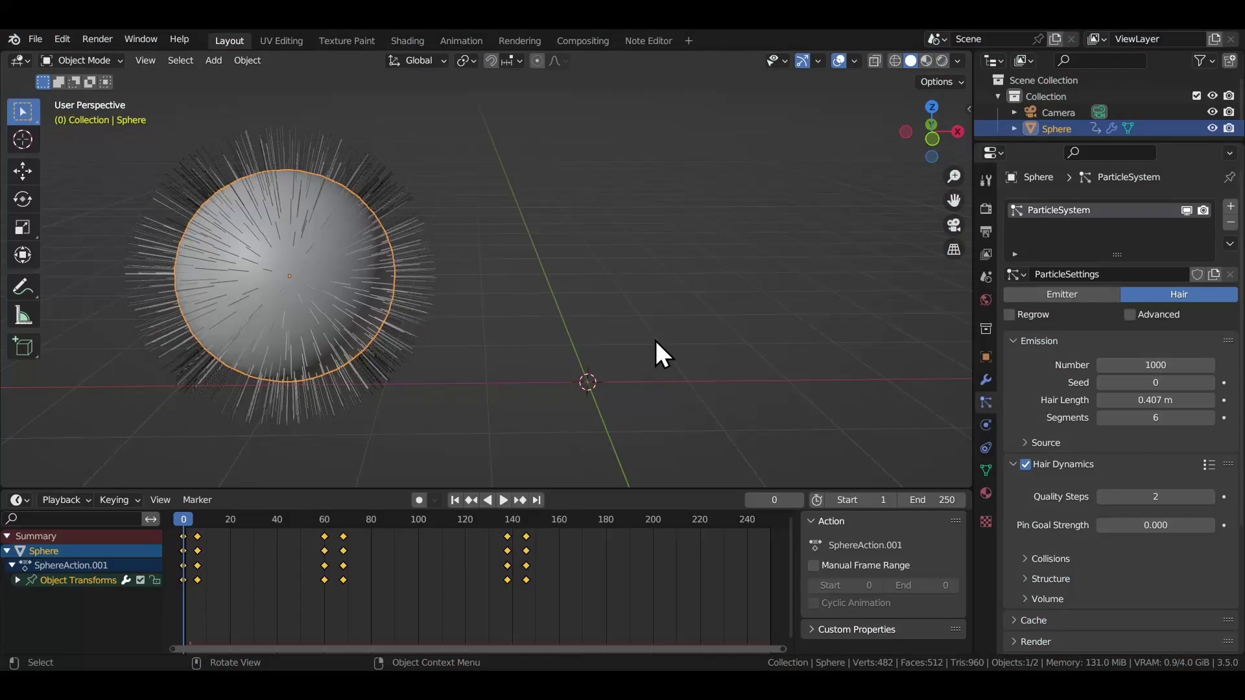
# Play the sphere's animation to view the hair dynamics of its particle system.
pyautogui.press('space')
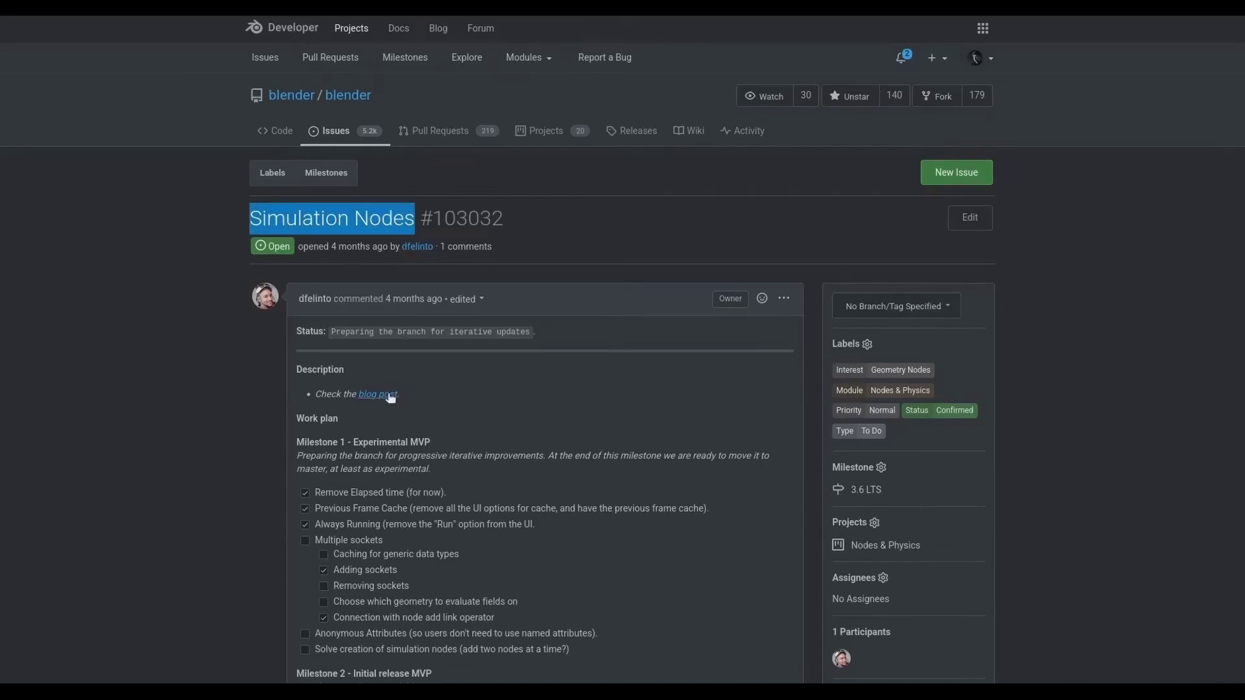
# Open the blog post linked from the Simulation Nodes issue and read through it.
pyautogui.click(390, 394)
pyautogui.scroll(-20, 608, 367)
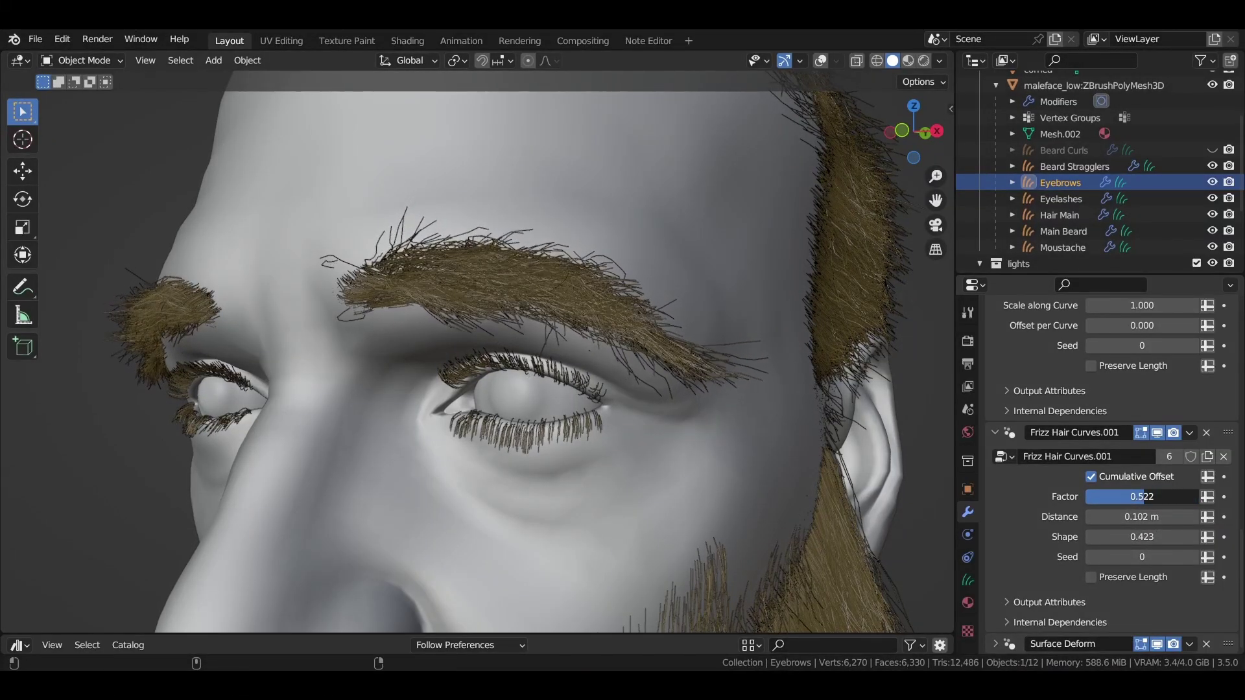
# Lower the Factor of the Eyebrows' Frizz Hair Curves modifier to 0.235 and readjust its Distance.
pyautogui.moveTo(1157, 496); pyautogui.dragTo(1124, 497)
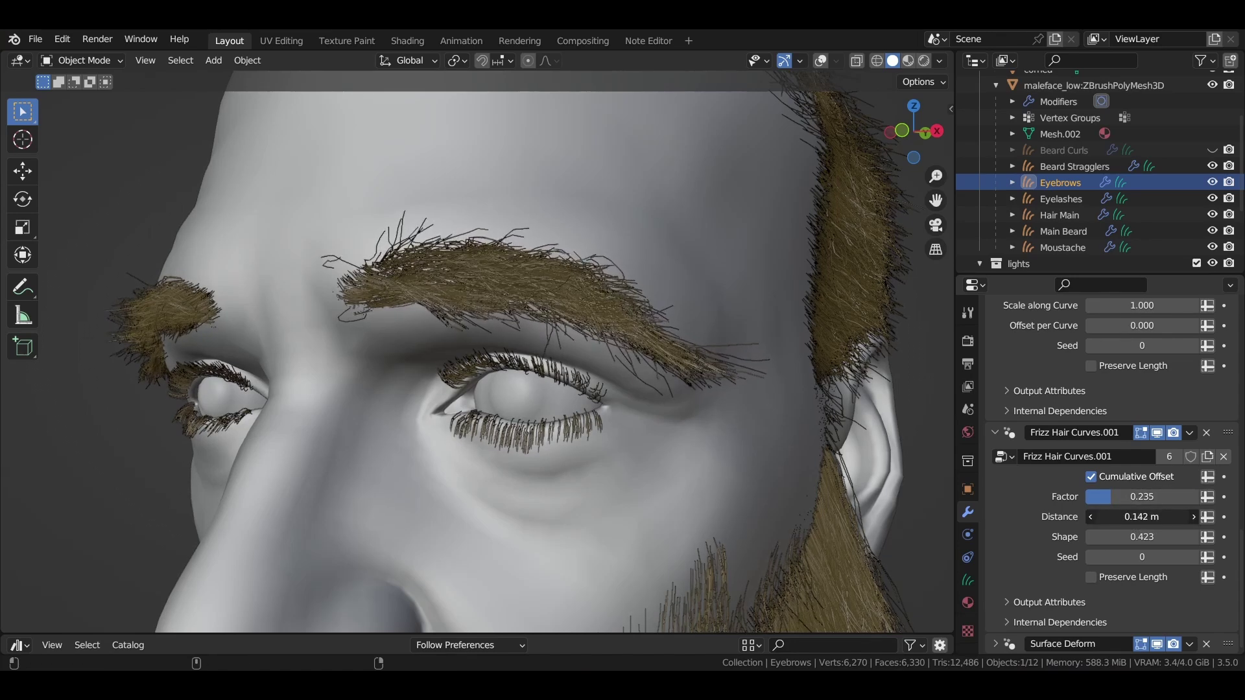
pyautogui.moveTo(1141, 516); pyautogui.dragTo(1121, 517)
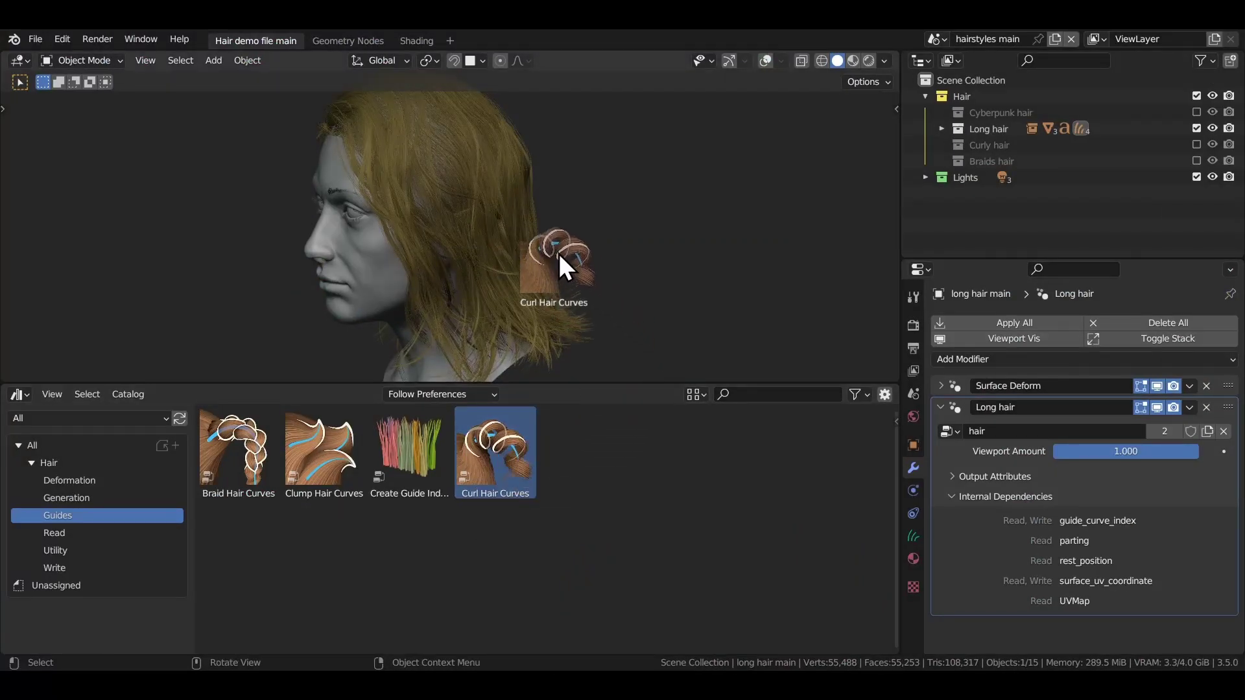
# Apply the Curl Hair Curves asset from the Guides catalog to the long hair.
pyautogui.moveTo(526, 237); pyautogui.dragTo(537, 251)
pyautogui.scroll(-10, 1037, 507)
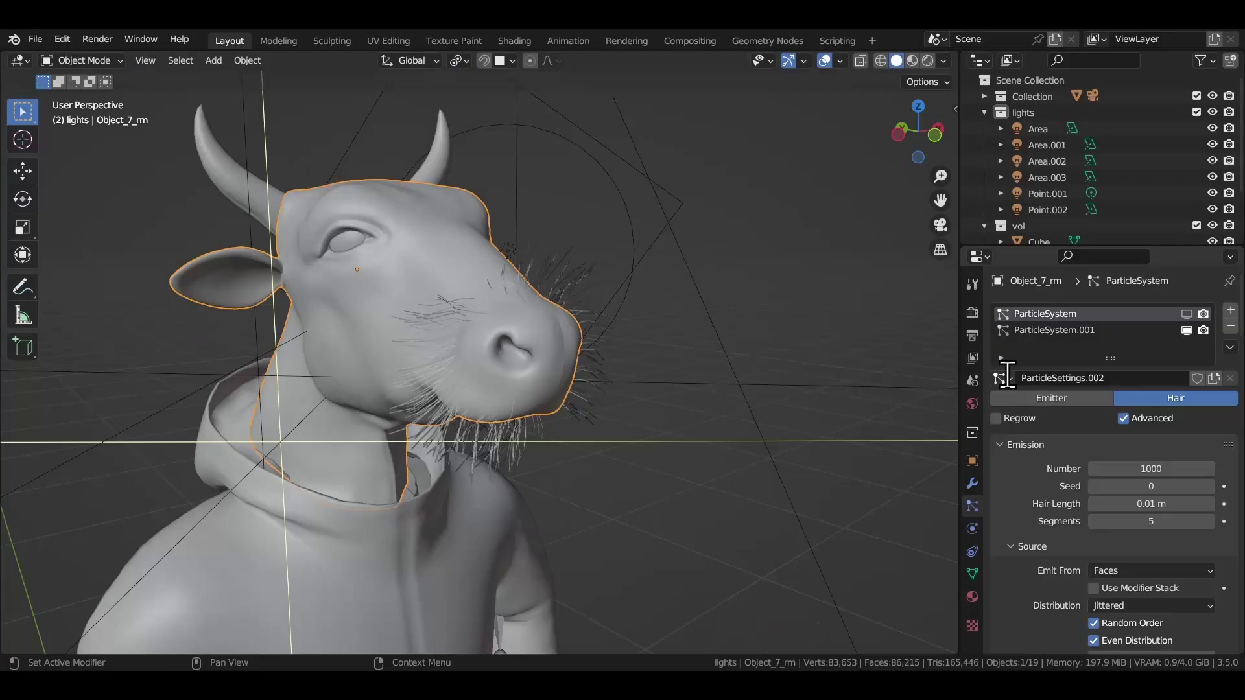
# Open the choice of particle settings for the first particle system on the cow head.
pyautogui.click(1002, 377)
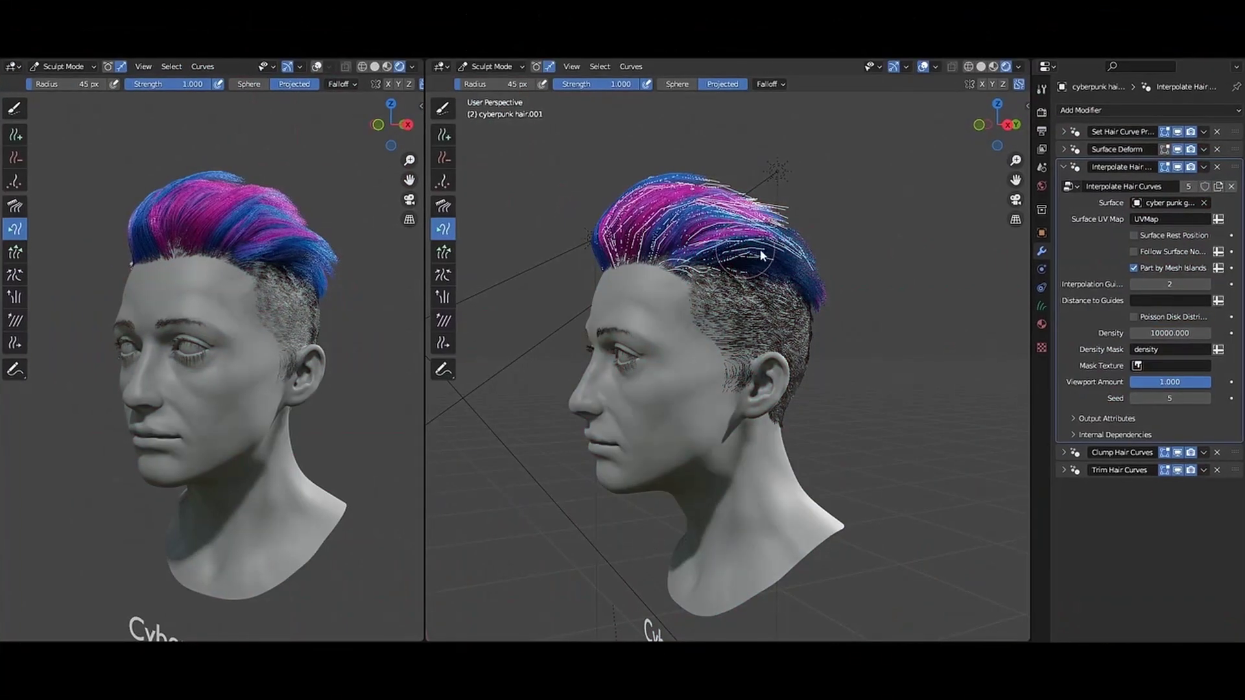
# Reshape the back of the cyberpunk hair with the Snake Hook brush in Projected mode at 45 px radius.
pyautogui.moveTo(765, 207)
pyautogui.mouseDown()
pyautogui.moveTo(844, 289)
pyautogui.moveTo(809, 281)
pyautogui.moveTo(895, 259)
pyautogui.moveTo(811, 418)
pyautogui.mouseUp()
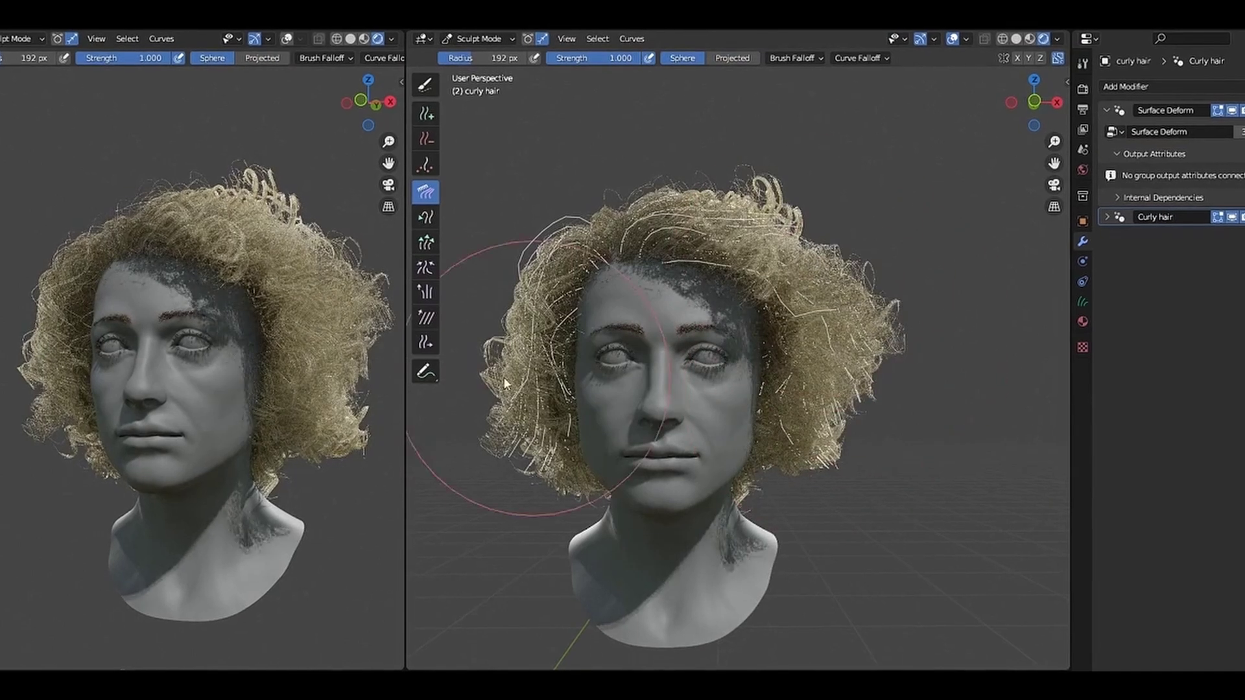
# Comb the curly hair across the face with the Comb brush in Sphere mode at 192 px radius.
pyautogui.moveTo(503, 376); pyautogui.dragTo(728, 410)
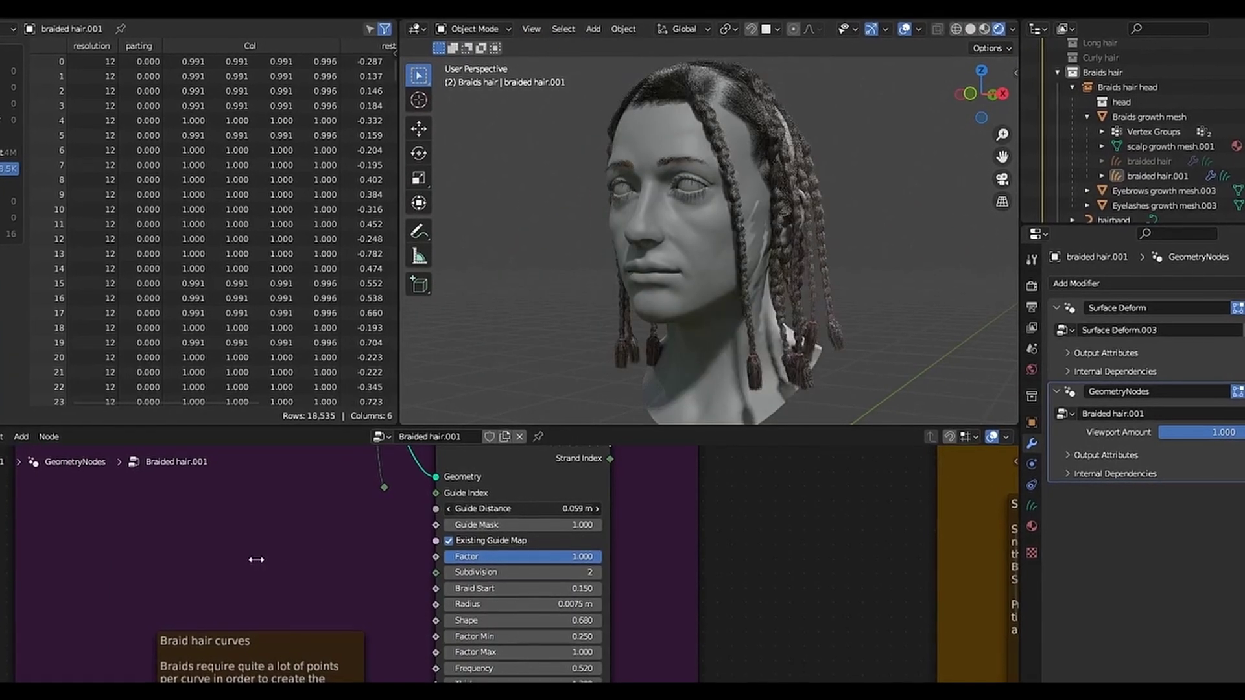
# Try adjusting the Radius of the braid node in the Braided hair.001 node group.
pyautogui.moveTo(683, 573)
pyautogui.mouseDown(button='middle')
pyautogui.moveTo(652, 512)
pyautogui.moveTo(649, 473)
pyautogui.mouseUp(button='middle')
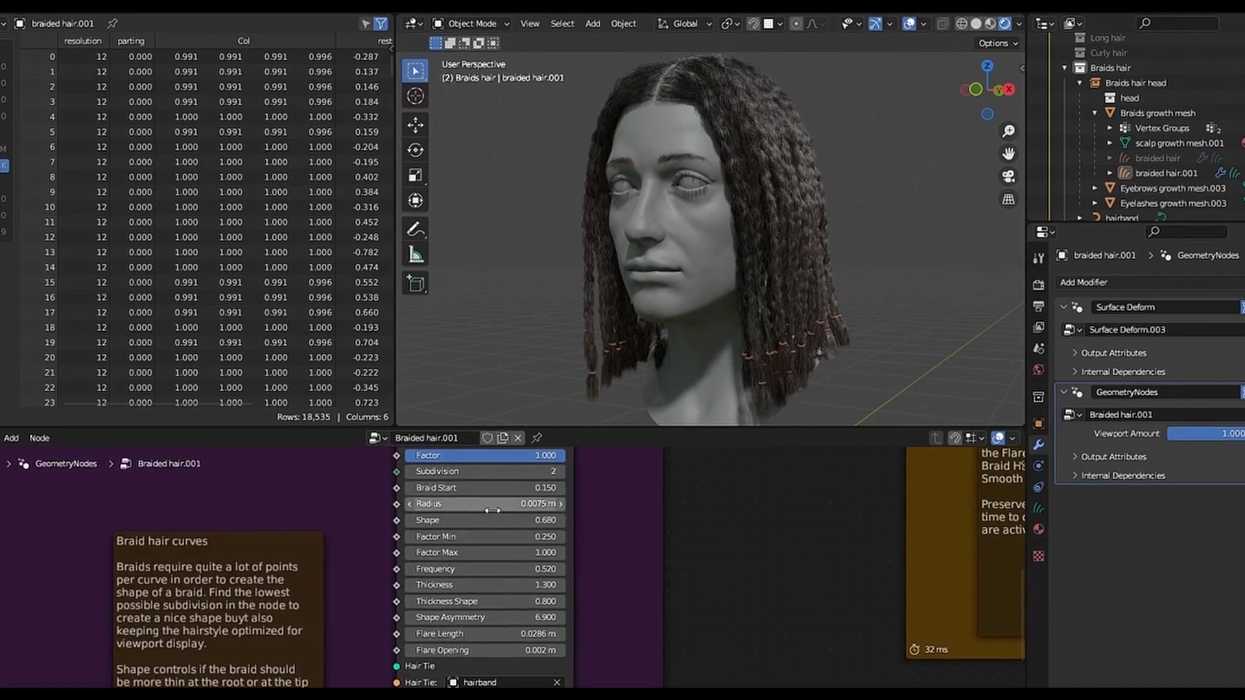
pyautogui.moveTo(492, 508); pyautogui.dragTo(508, 510)
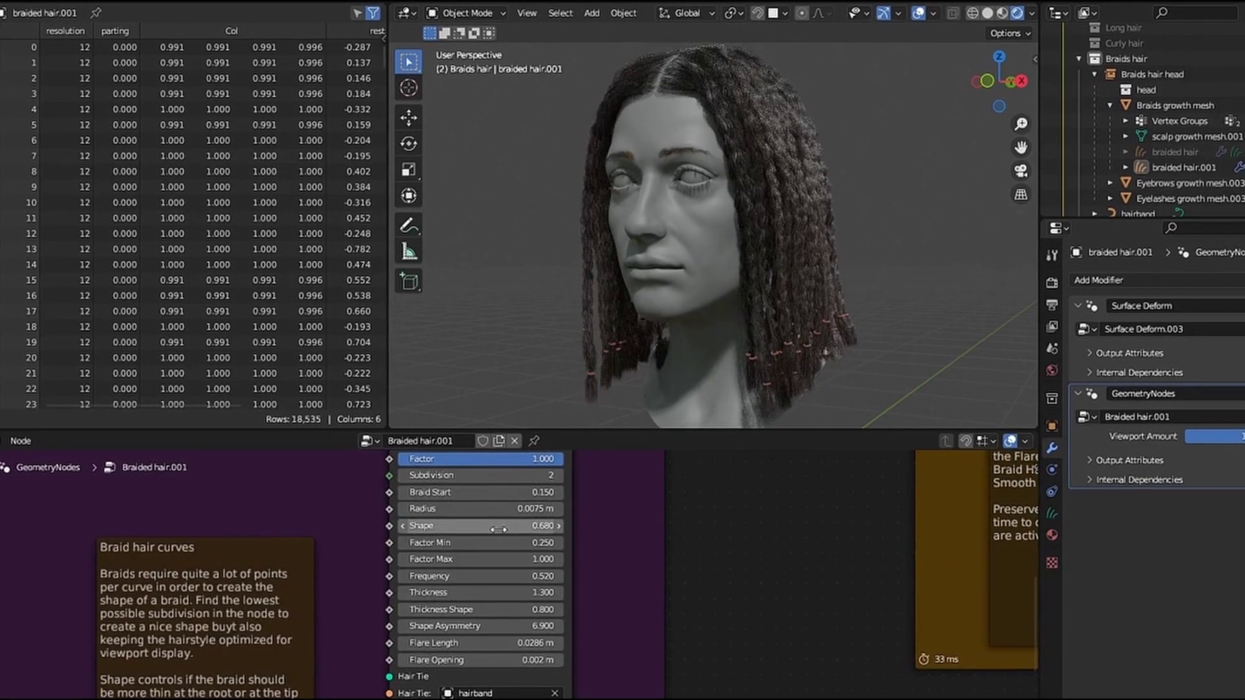